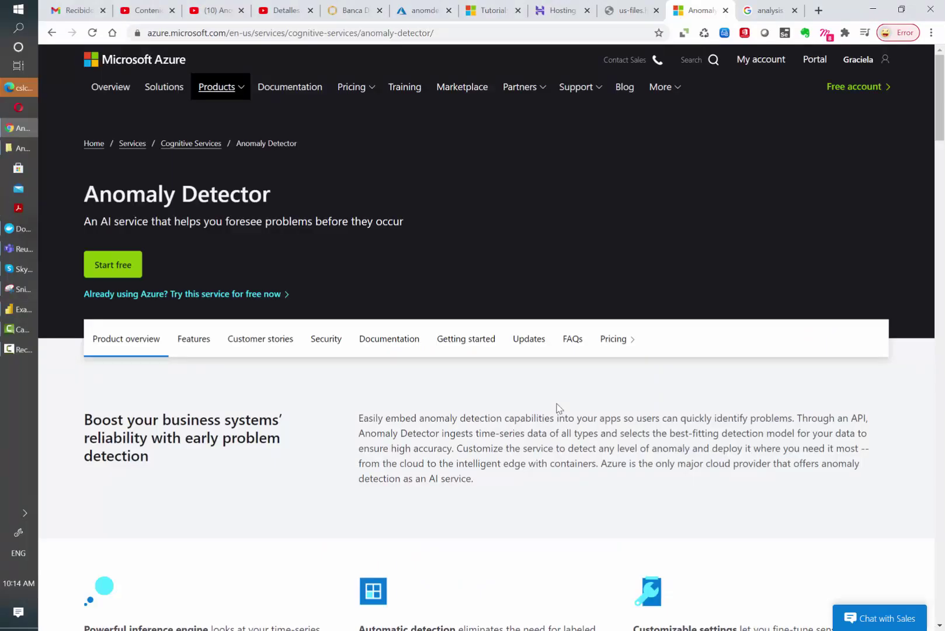
Step: Review the Anomaly Detector feature chart, the example Power BI anomaly report and the Power BI batch detection tutorial's introduction
scroll(663, 451, "down", 10)
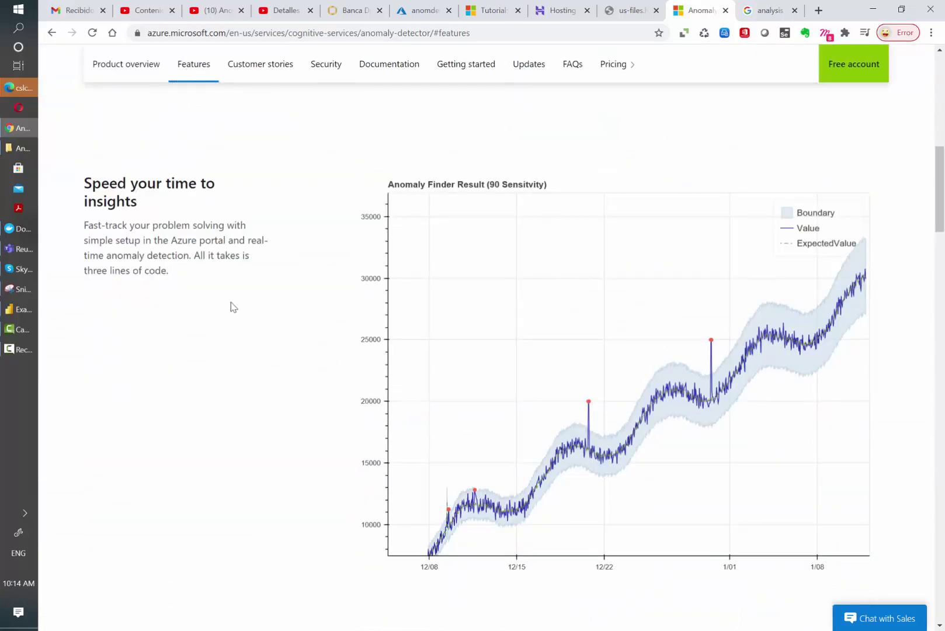
scroll(233, 300, "down", 1)
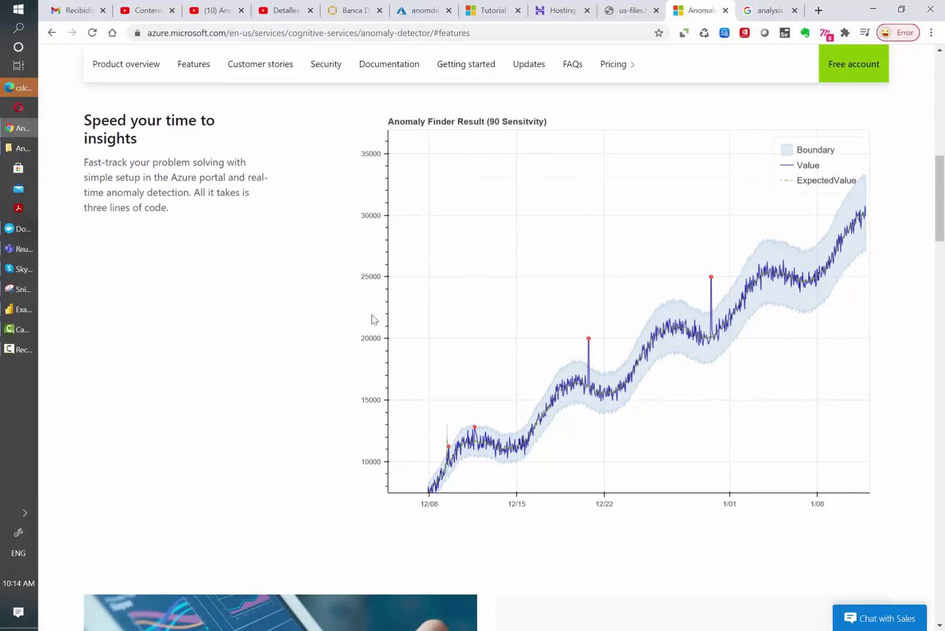
key("alt+Tab")
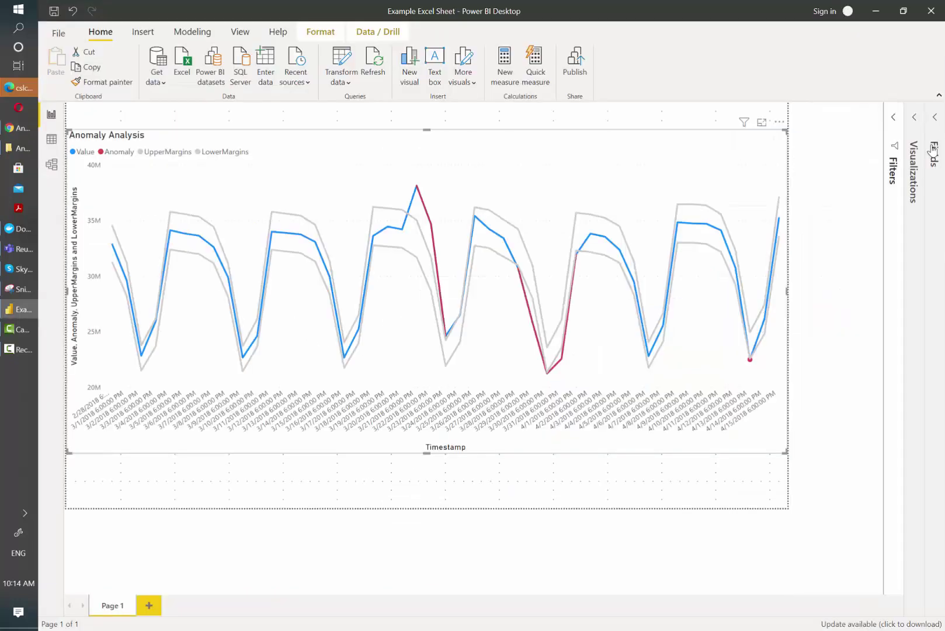
left_click(524, 586)
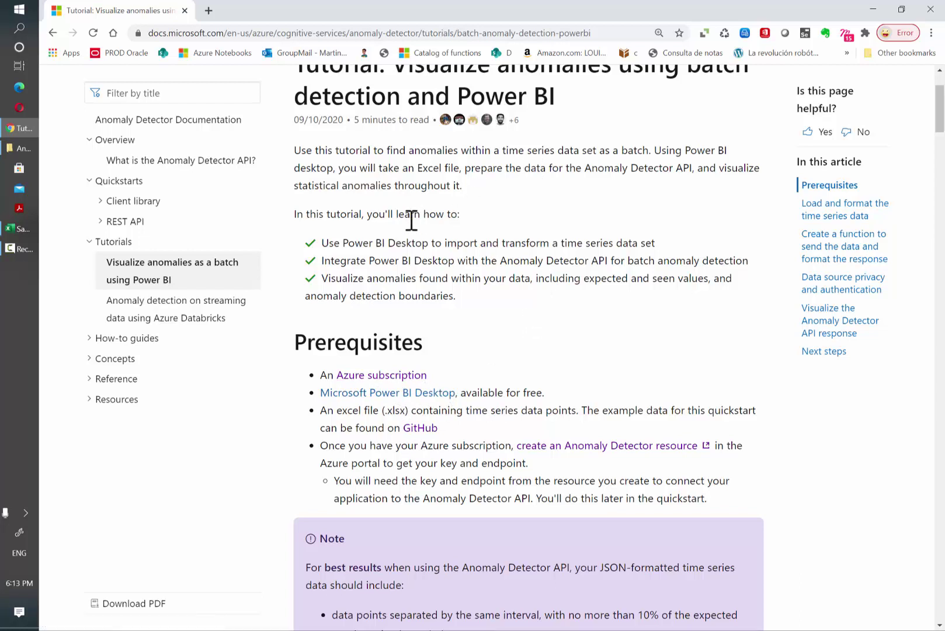
scroll(483, 343, "down", 1)
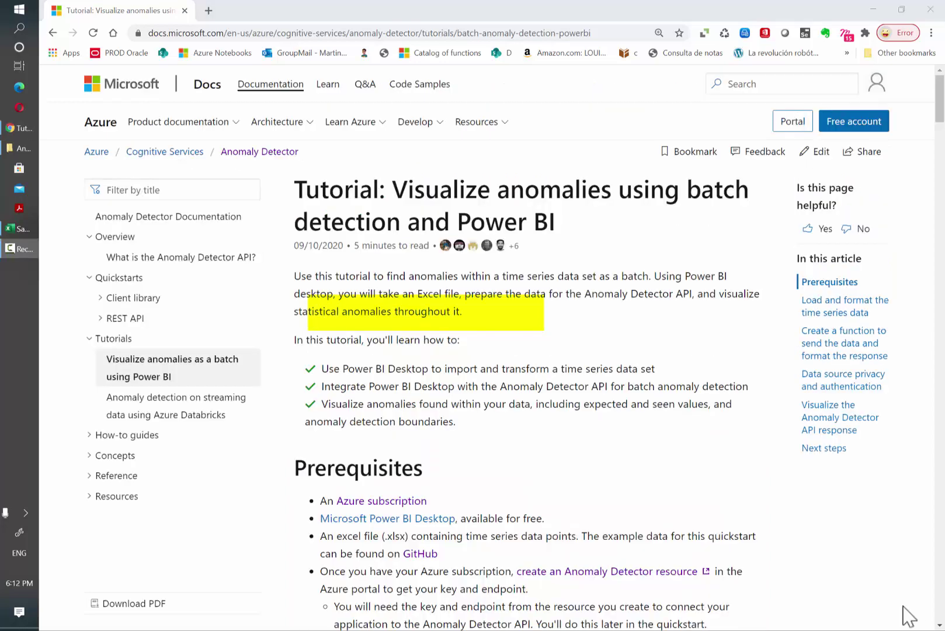
left_click(699, 504)
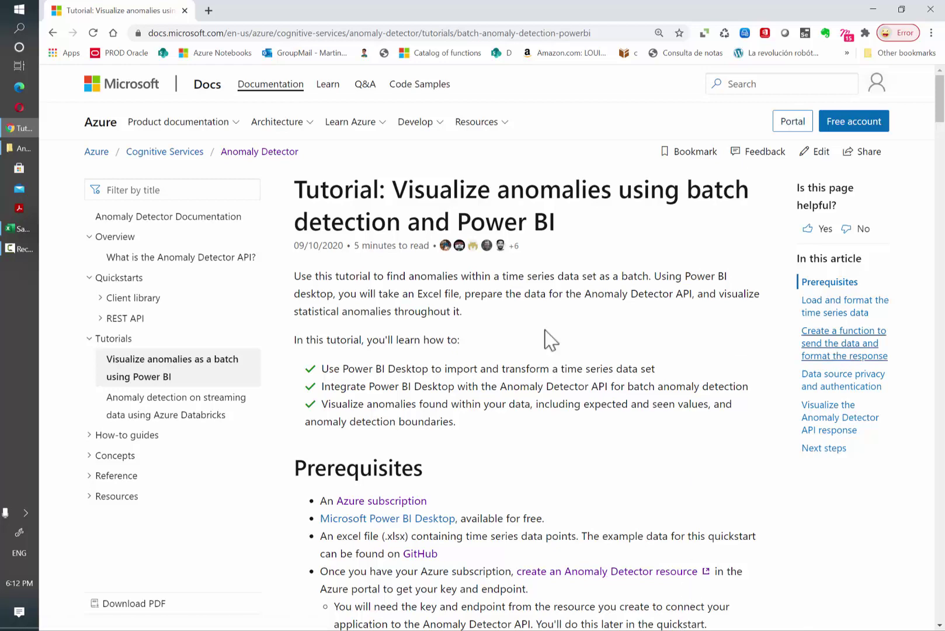
scroll(637, 383, "down", 1)
scroll(678, 385, "down", 1)
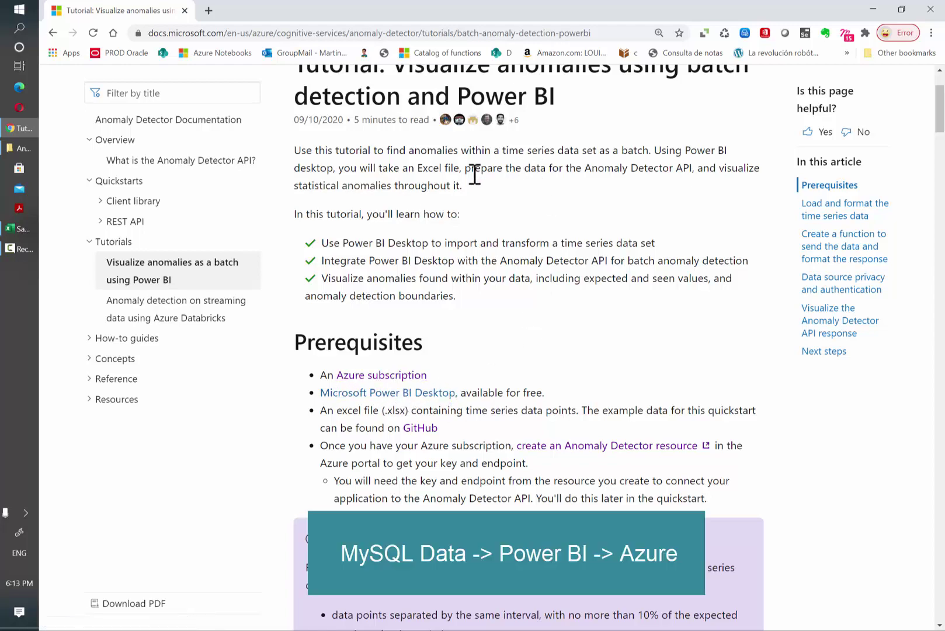
Step: Download example-data.xlsx from the GitHub page linked in the tutorial's prerequisites
scroll(479, 334, "down", 1)
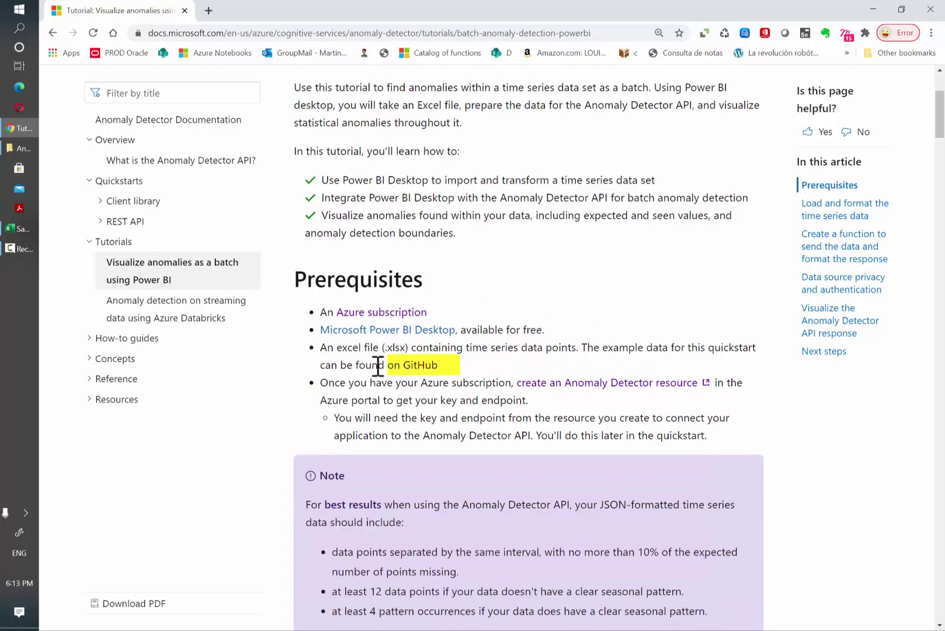
left_click(420, 369)
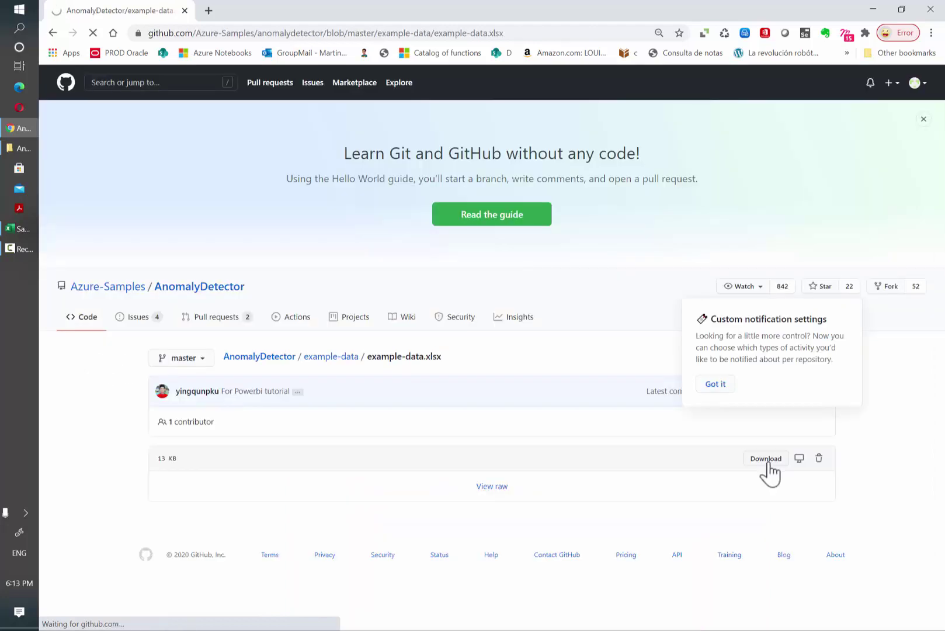
left_click(766, 461)
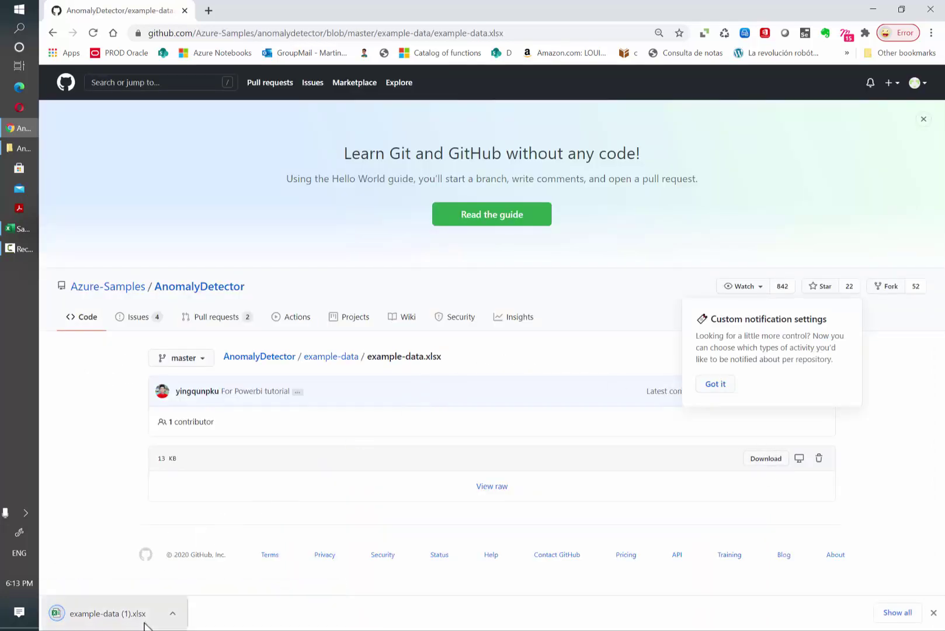
Step: Copy the downloaded example workbook from the Downloads folder into the Anomaly detection folder in Documents
left_click(172, 614)
left_click(209, 570)
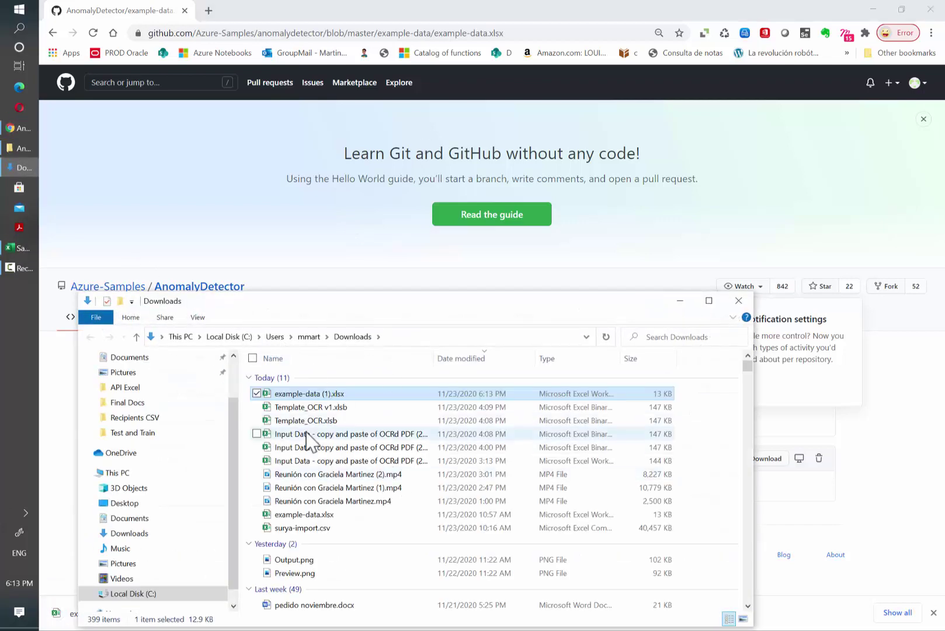
left_click(11, 150)
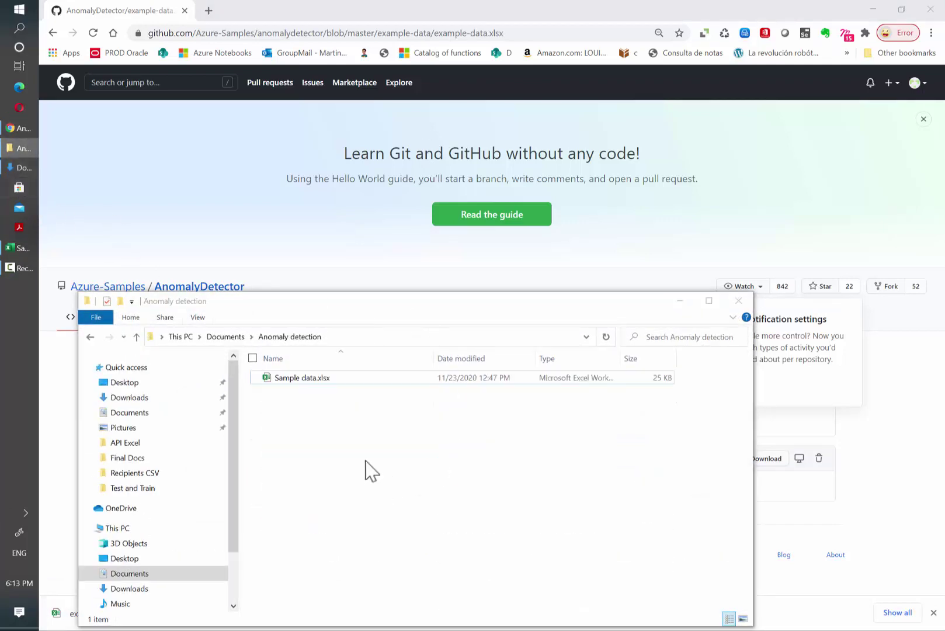
key("ctrl+v")
Step: Return to the tutorial and open the Azure portal link for creating an Anomaly Detector resource
left_click(51, 31)
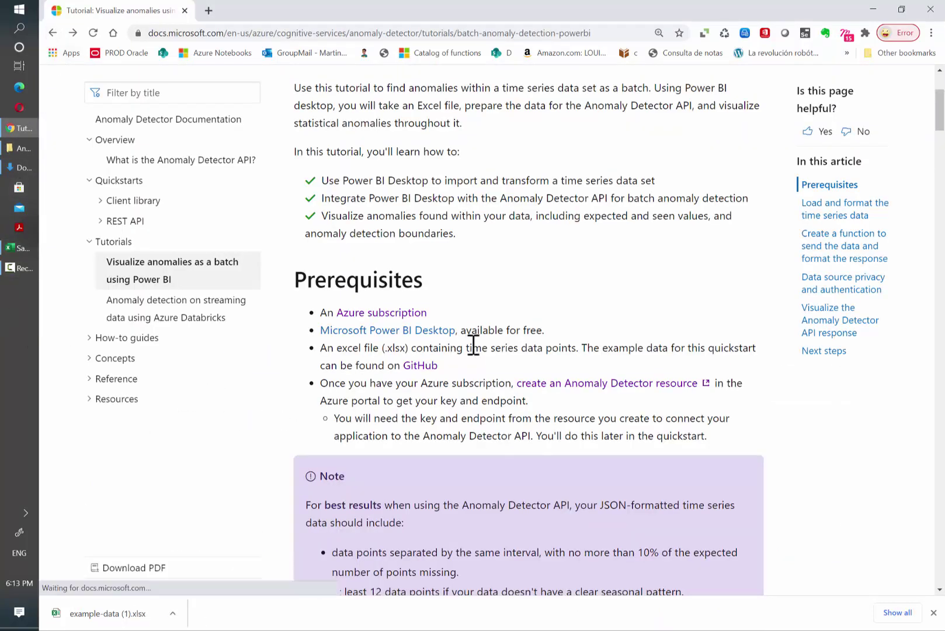
scroll(482, 356, "down", 2)
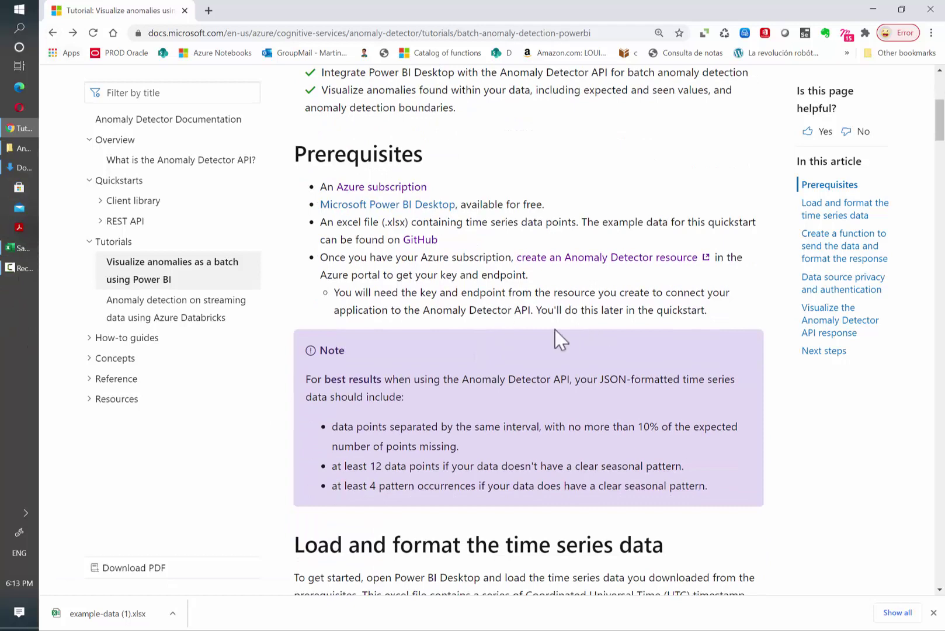
left_click(610, 258)
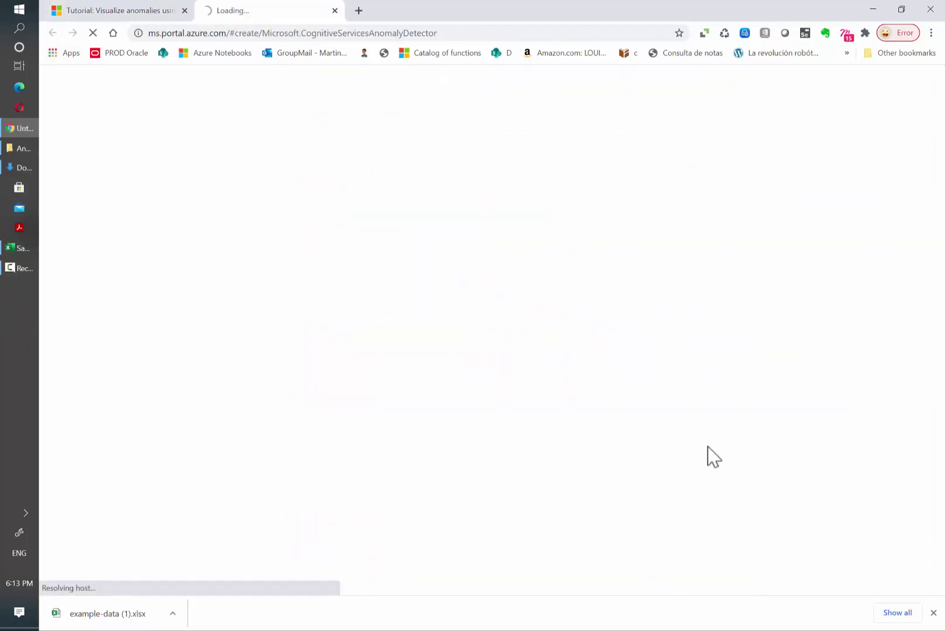
left_click(934, 612)
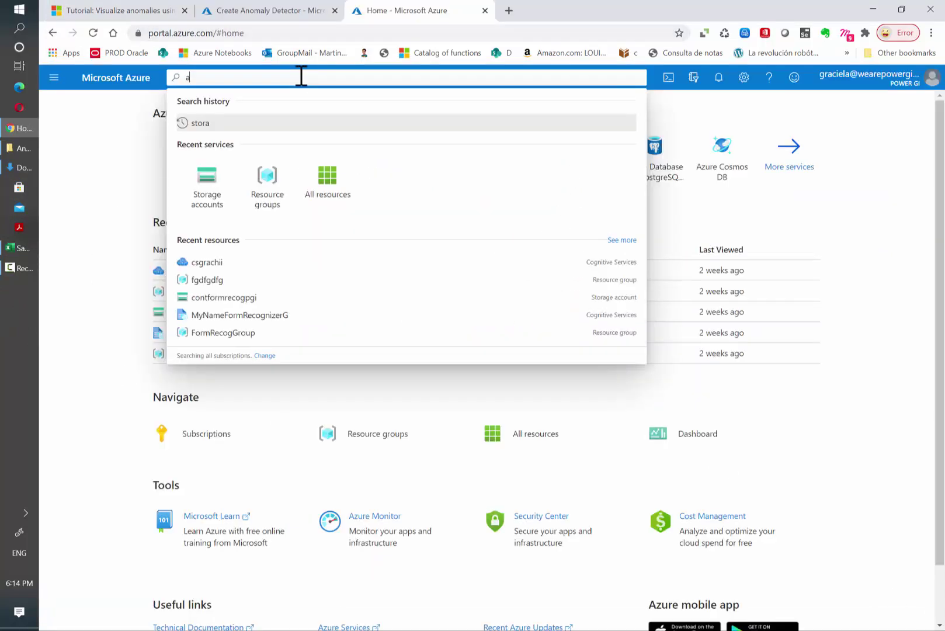
Step: Search the Azure portal for "anomaly", open the Anomaly Detector marketplace offering, and return to the earlier creation form
type("nomaly")
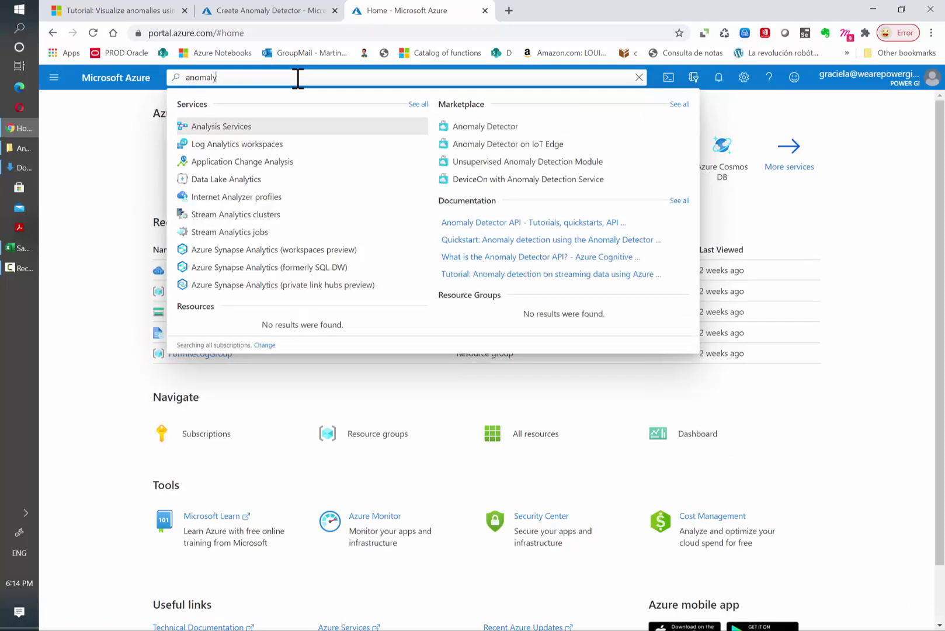
left_click(517, 134)
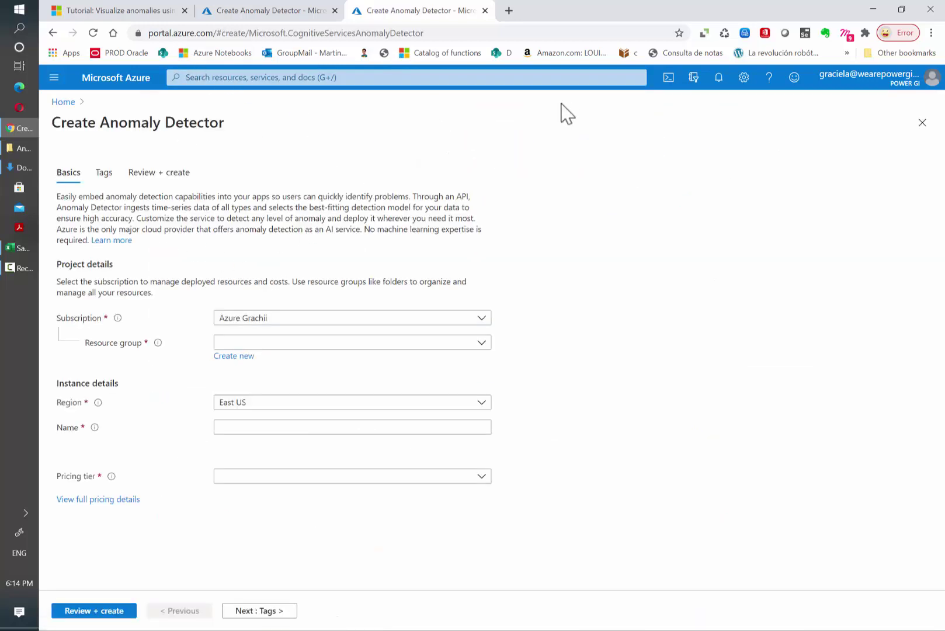
left_click(329, 10)
Step: Create a new resource group named AnomalyDectector for the Anomaly Detector resource
left_click(280, 326)
left_click(268, 358)
left_click(265, 346)
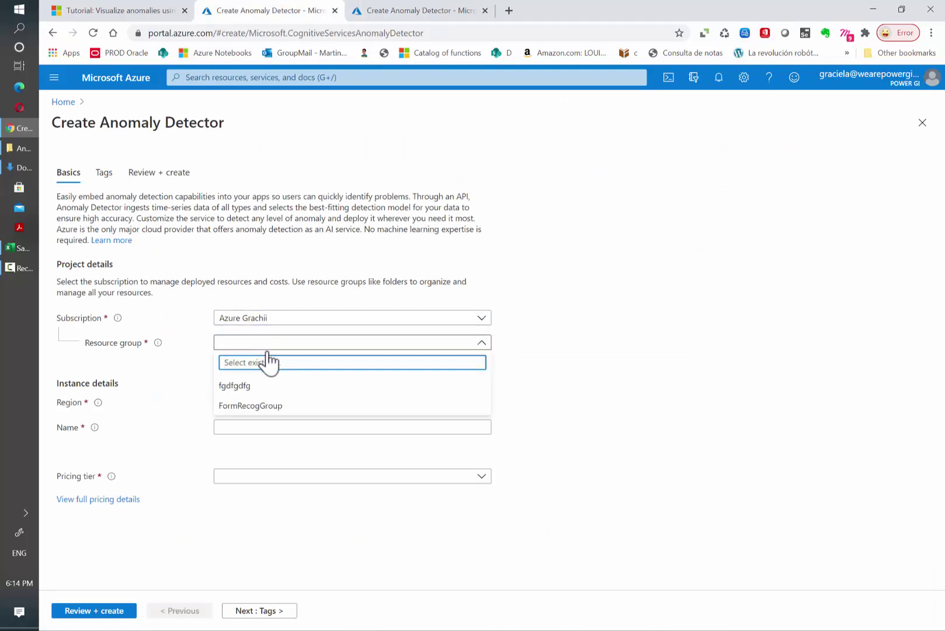
left_click(207, 369)
left_click(233, 357)
type("Anomal")
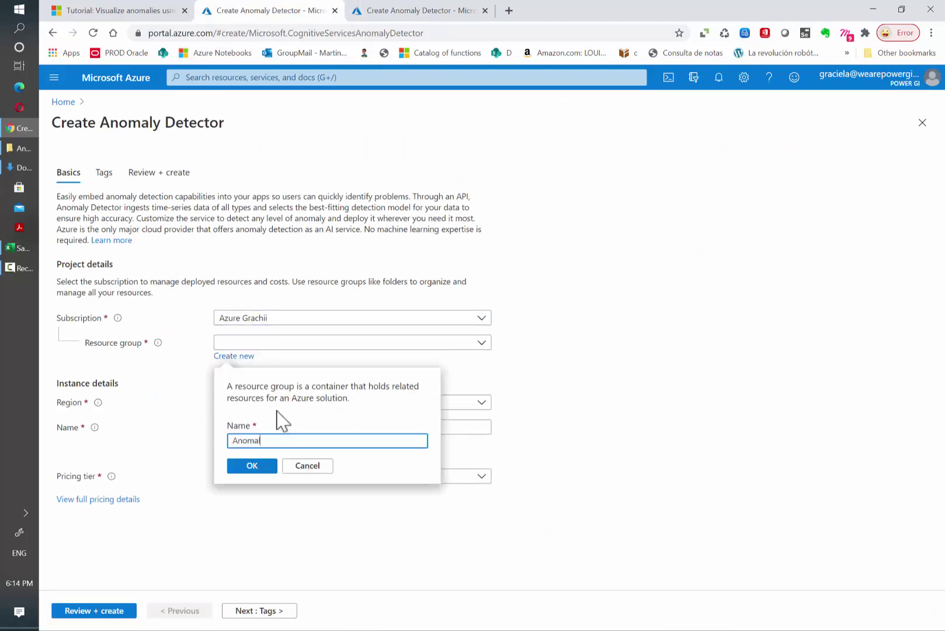
type("yDectecto")
key("BackSpace")
type("tor")
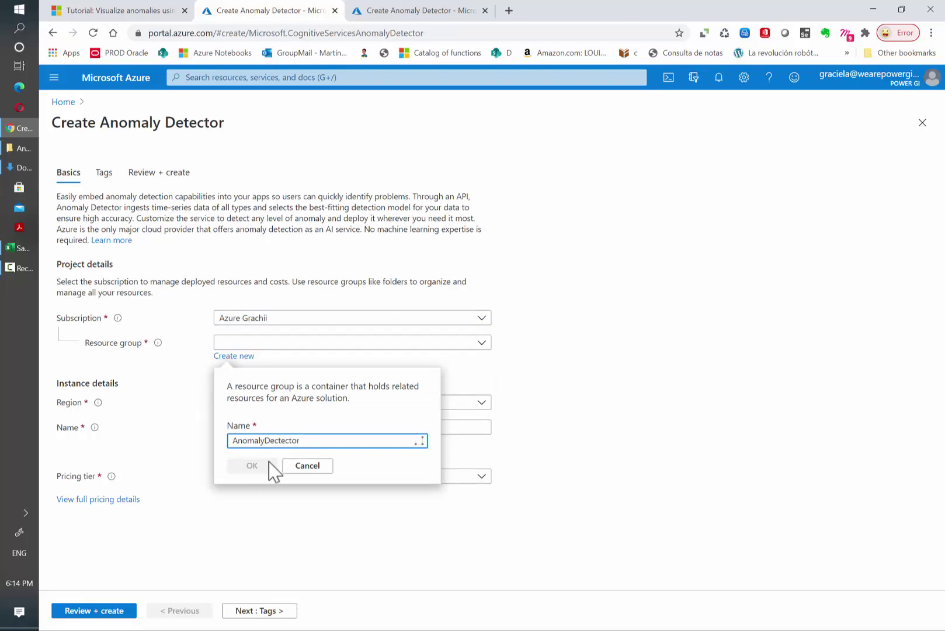
left_click(266, 466)
Step: Name the instance anomdect, select the Free F0 pricing tier, and submit the Anomaly Detector resource for creation
left_click(260, 427)
type("anomdect")
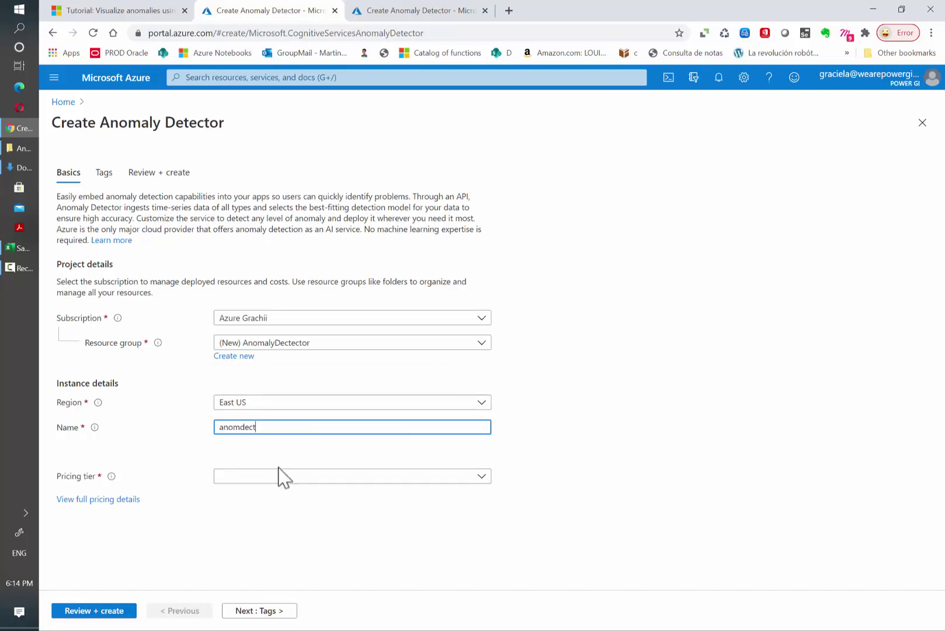
left_click(282, 476)
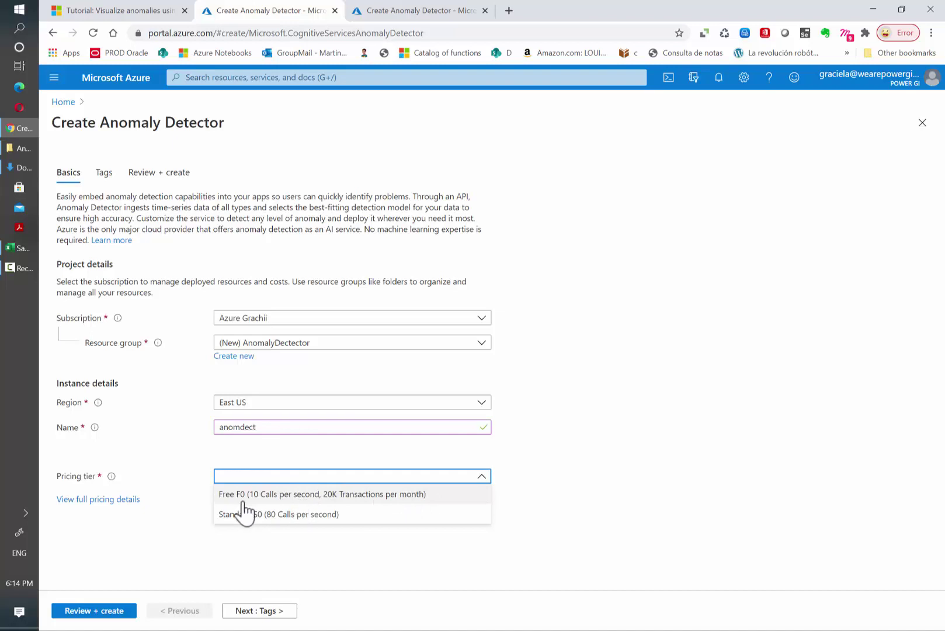
left_click(405, 497)
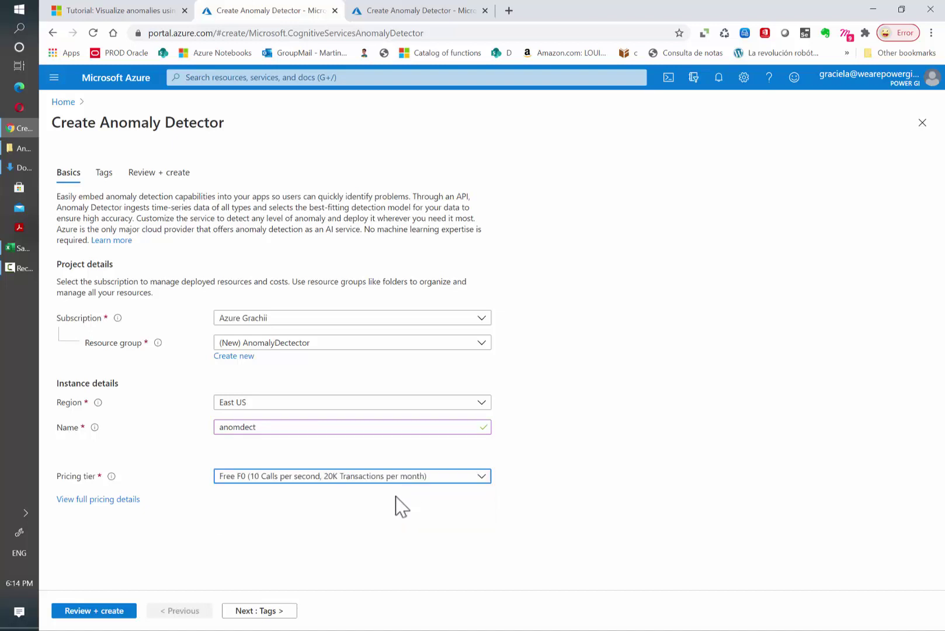
left_click(111, 612)
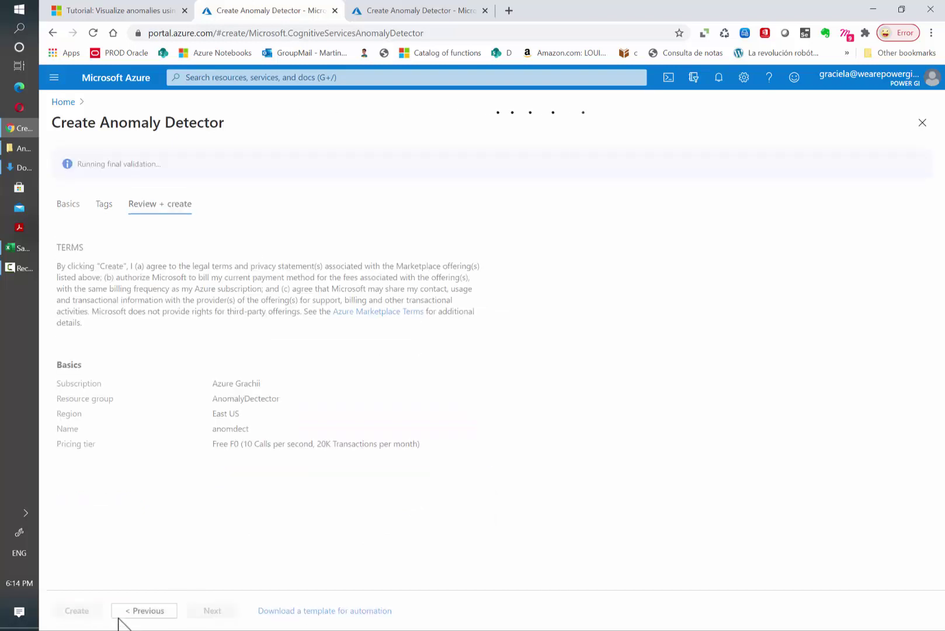
left_click(88, 613)
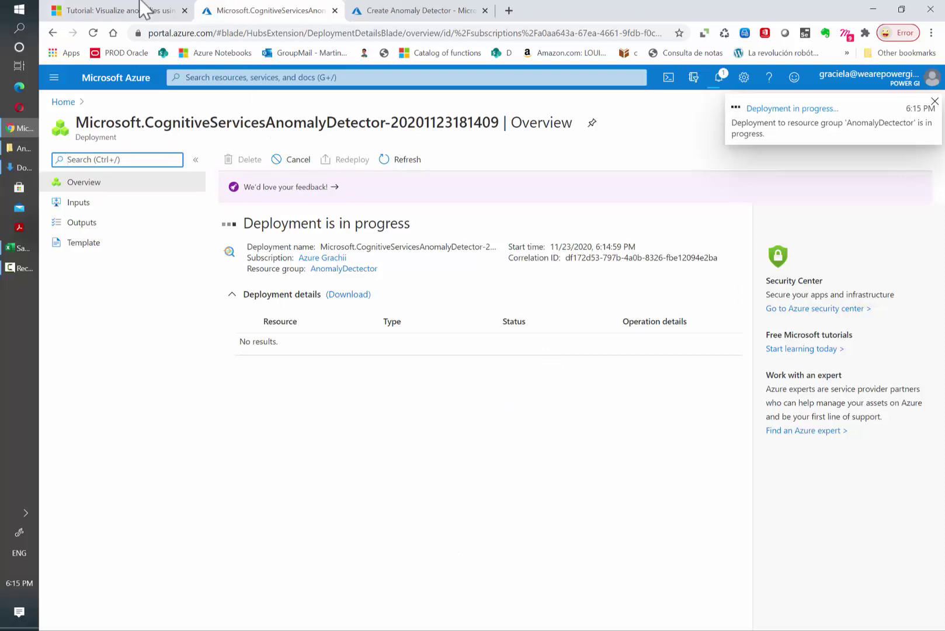
Step: Switch to Power BI Desktop, import example-data.xlsx from the Anomaly detection folder in Documents, and open Sheet1 for data transformation
left_click(162, 9)
scroll(560, 486, "down", 1)
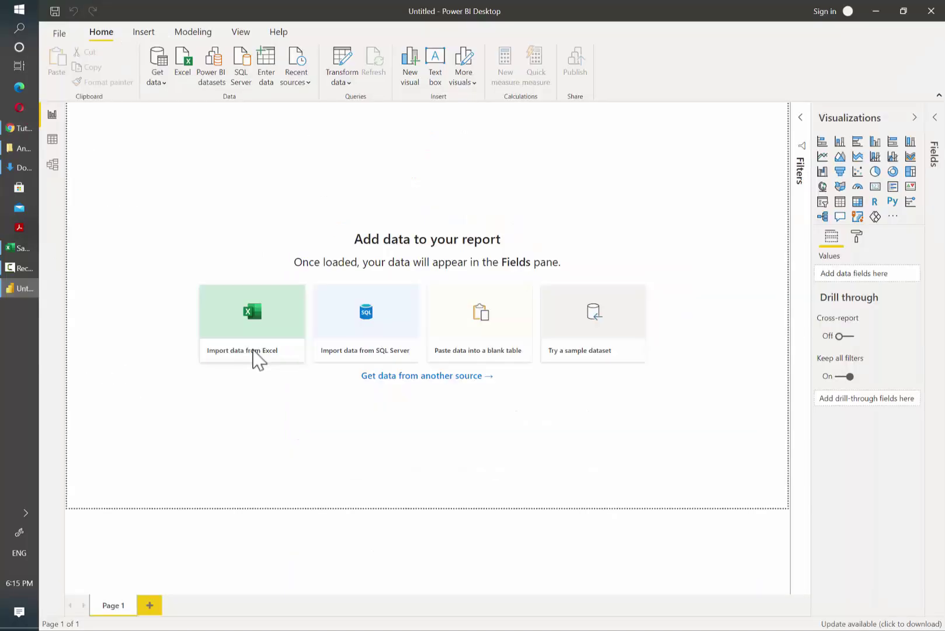
left_click(253, 359)
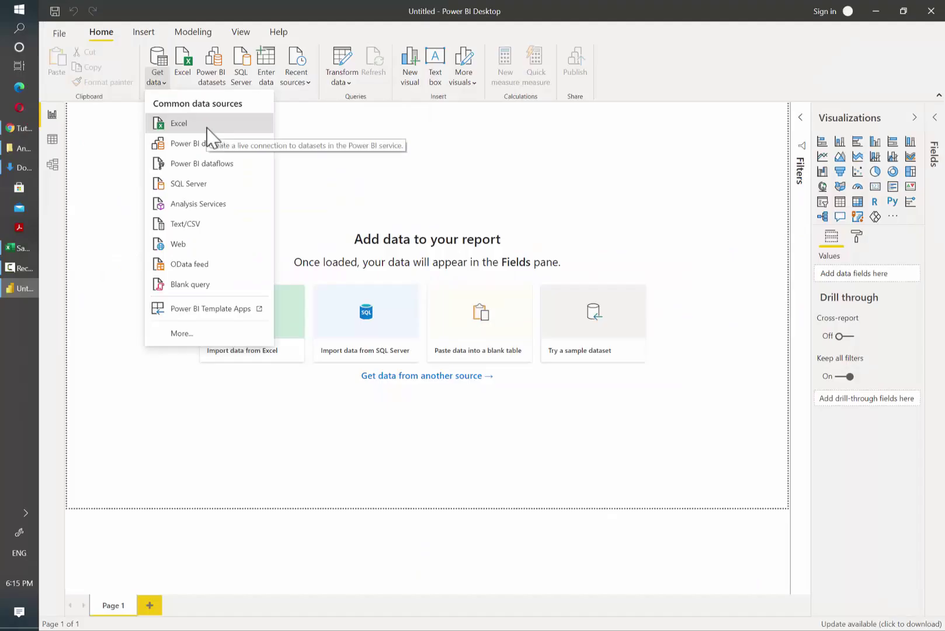
left_click(207, 128)
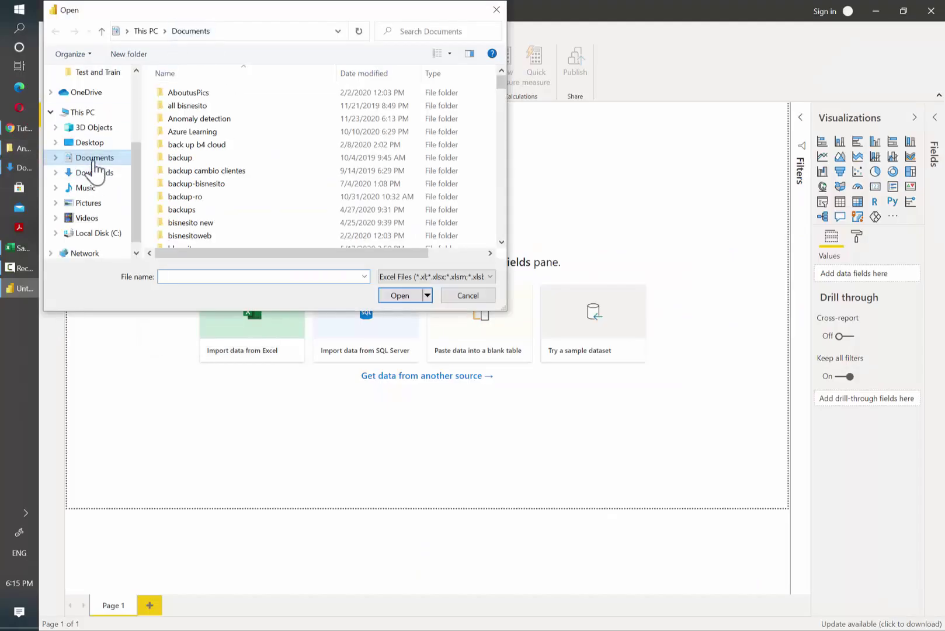
double_click(228, 119)
left_click(193, 93)
left_click(400, 295)
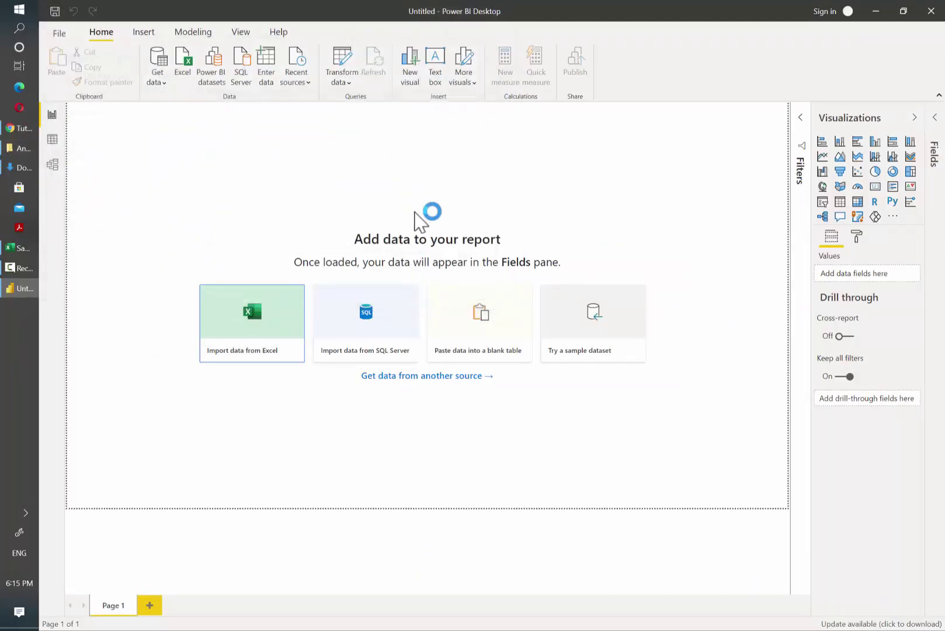
left_click(254, 199)
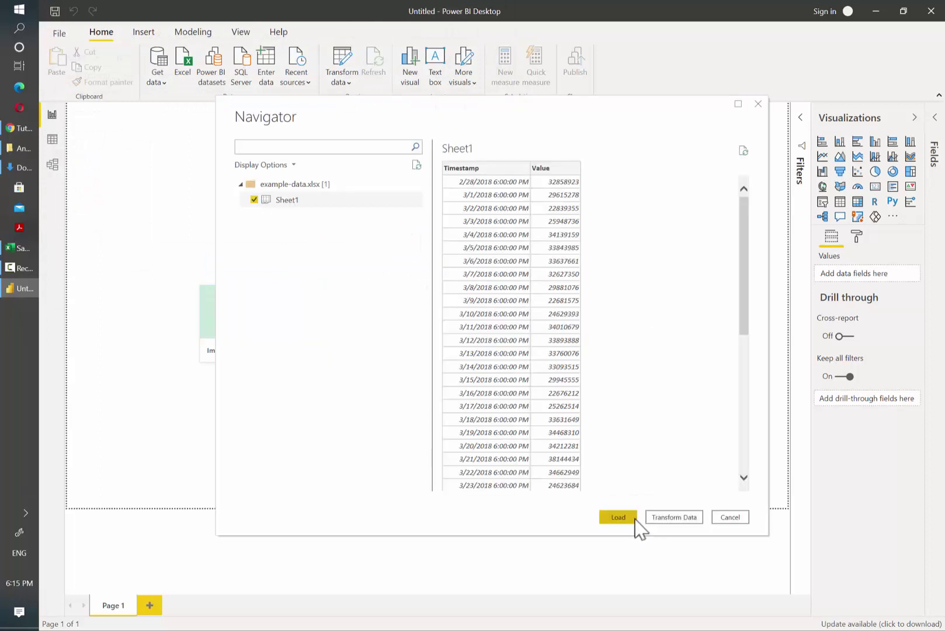
left_click(658, 517)
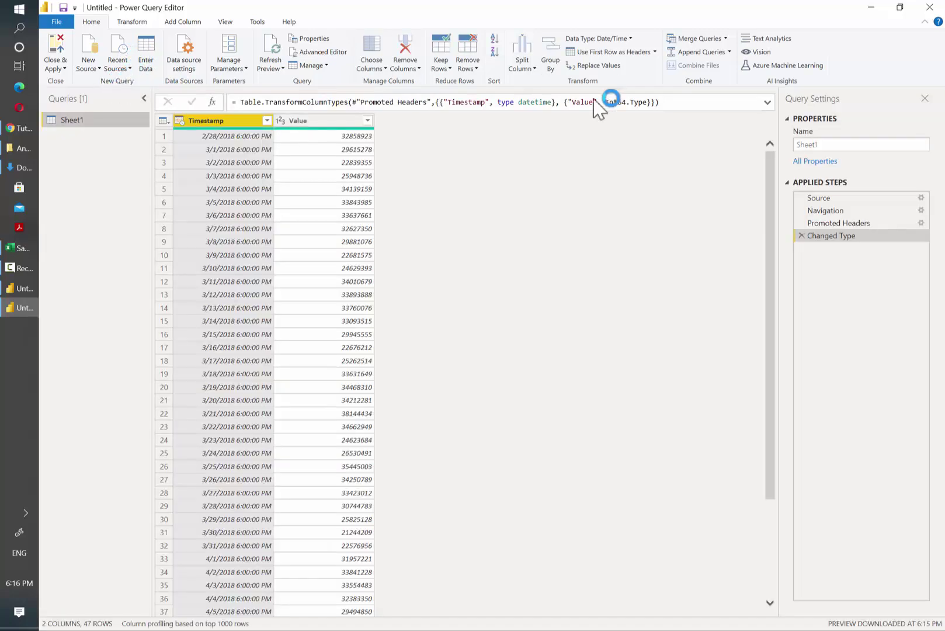
Step: Change the Timestamp column's data type to Text, replacing the current type conversion
left_click(180, 121)
key("Escape")
left_click(179, 121)
left_click(257, 159)
left_click(179, 120)
left_click(233, 133)
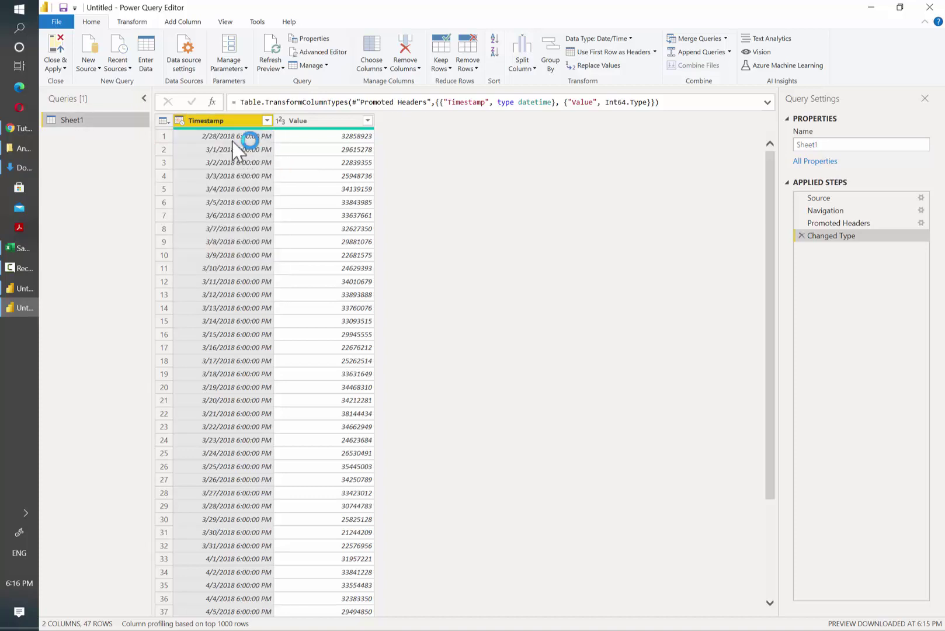
left_click(180, 122)
left_click(180, 123)
left_click(180, 127)
left_click(180, 125)
left_click(222, 186)
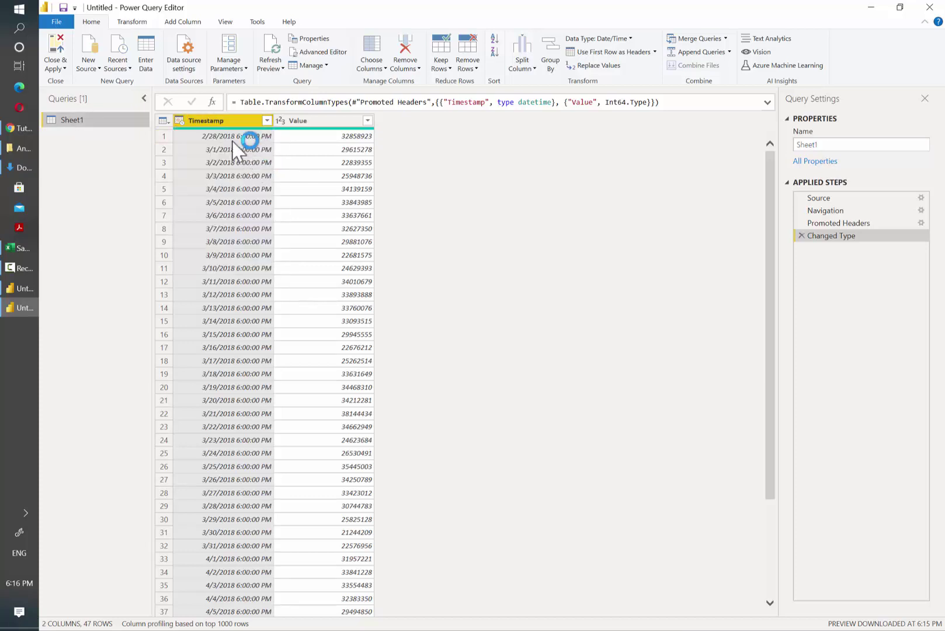
left_click(180, 125)
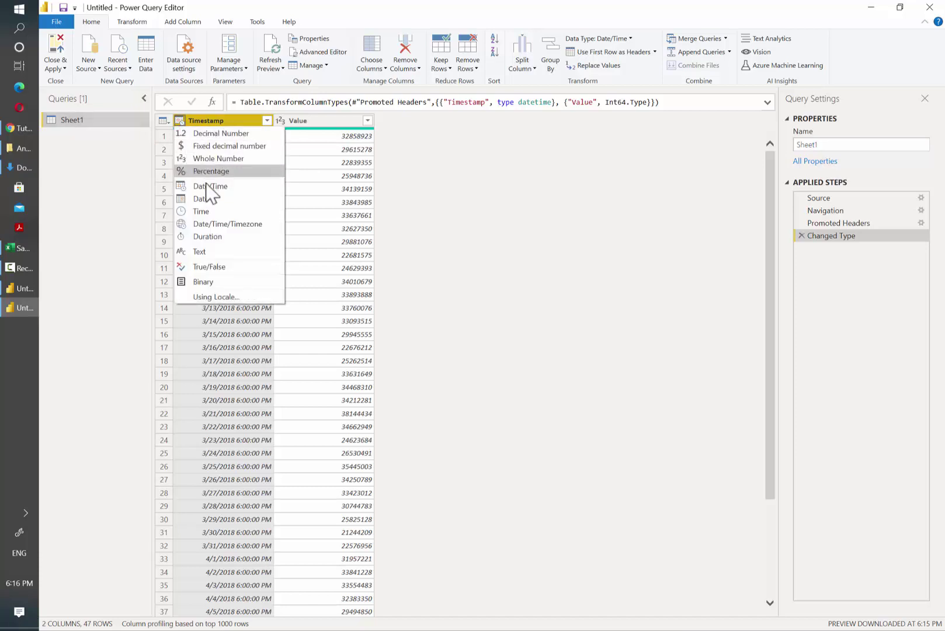
left_click(226, 253)
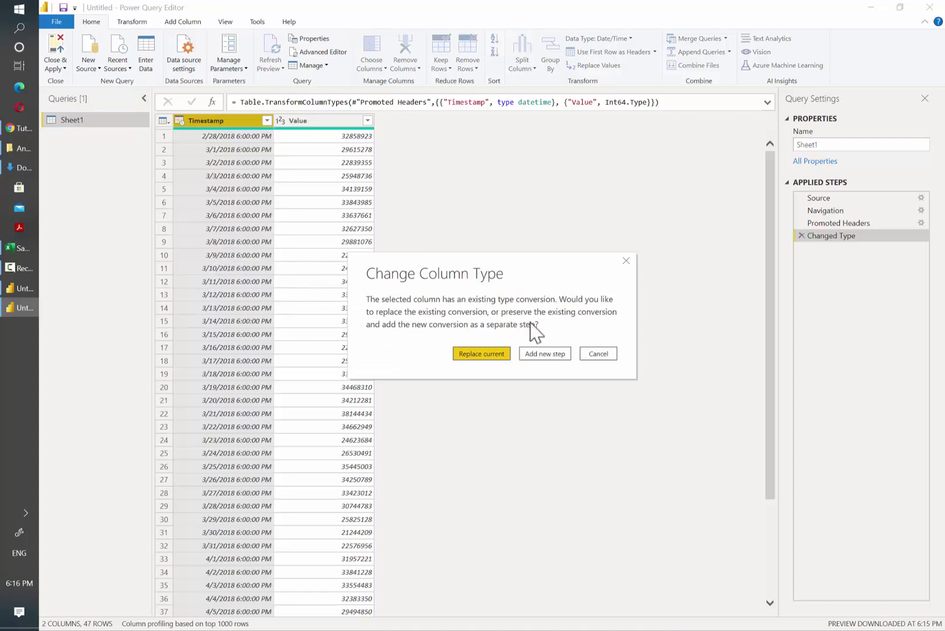
left_click(470, 354)
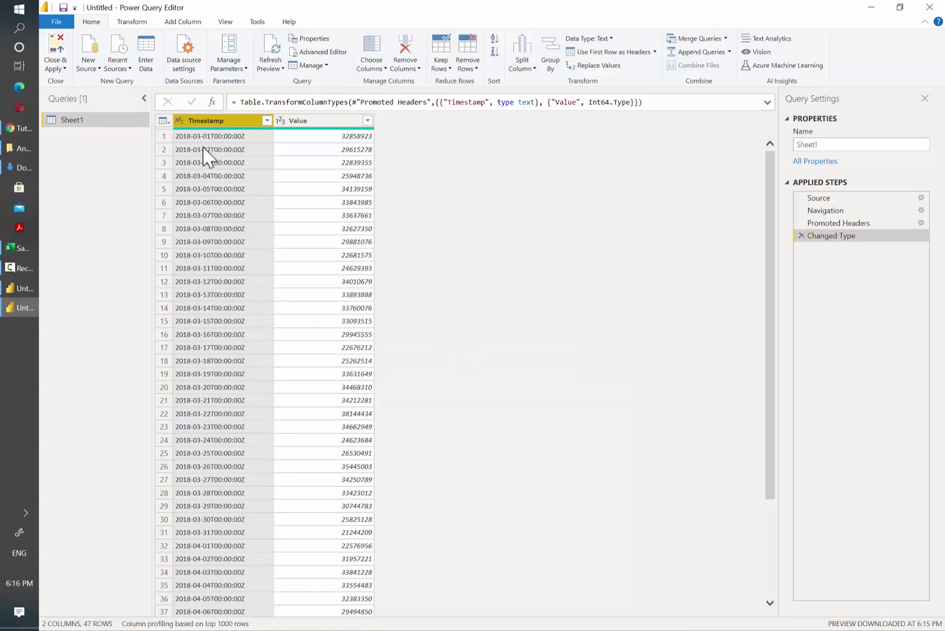
Step: Check the browser tutorial's instructions on creating the function, and add a blank query in Power Query Editor
left_click(7, 128)
scroll(494, 343, "down", 9)
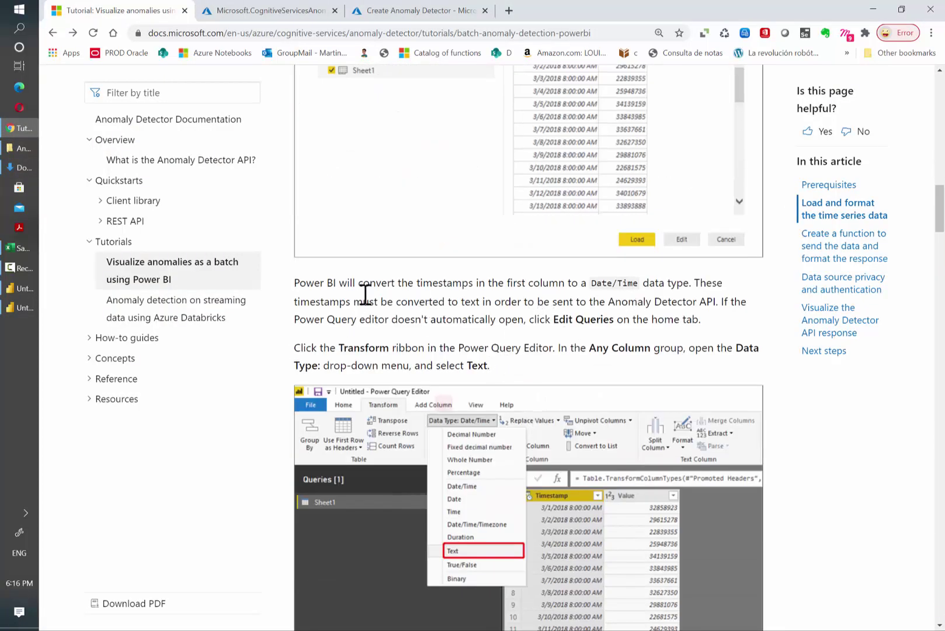
scroll(393, 308, "down", 10)
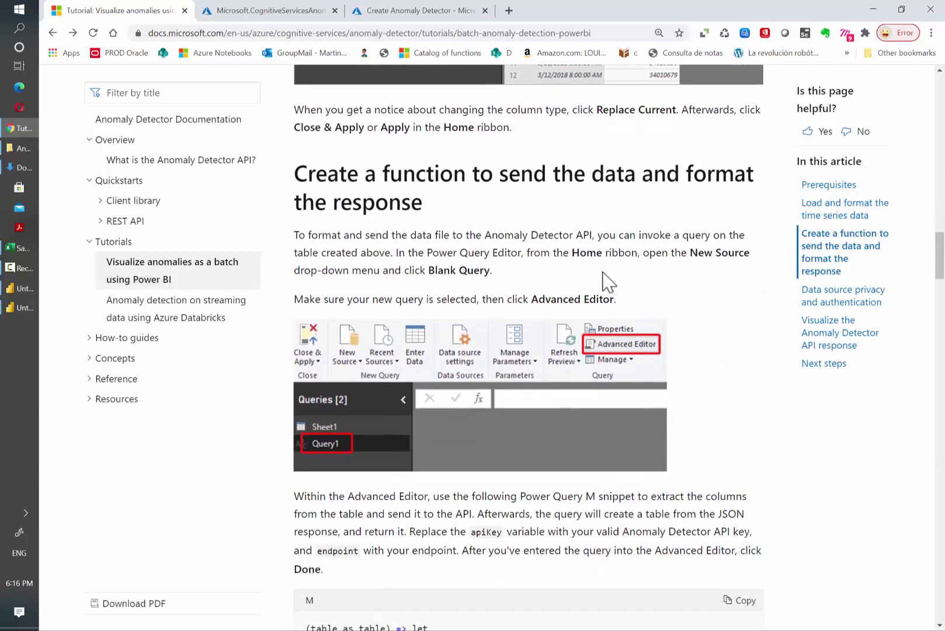
key("alt+Tab")
left_click(90, 65)
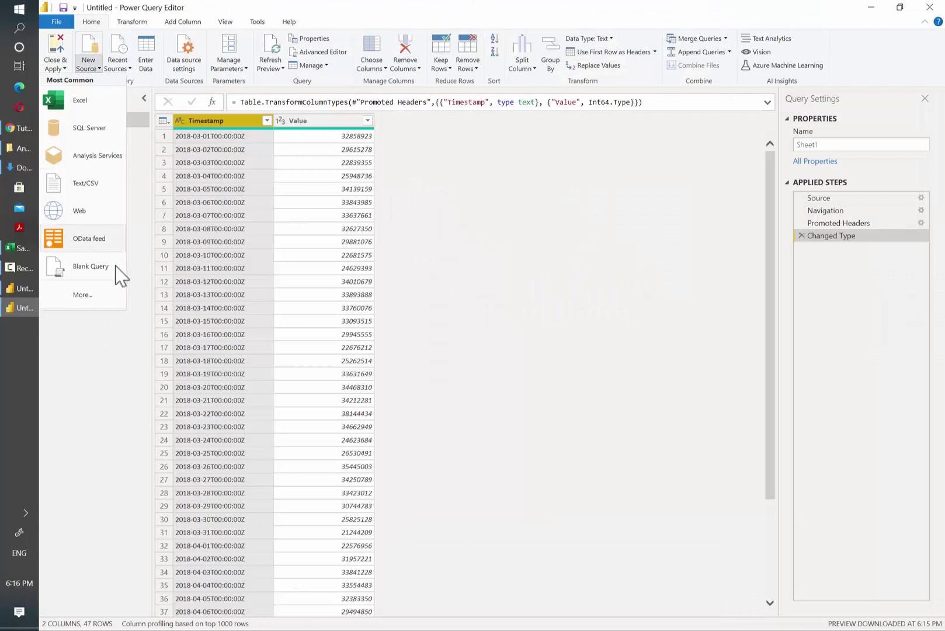
left_click(115, 267)
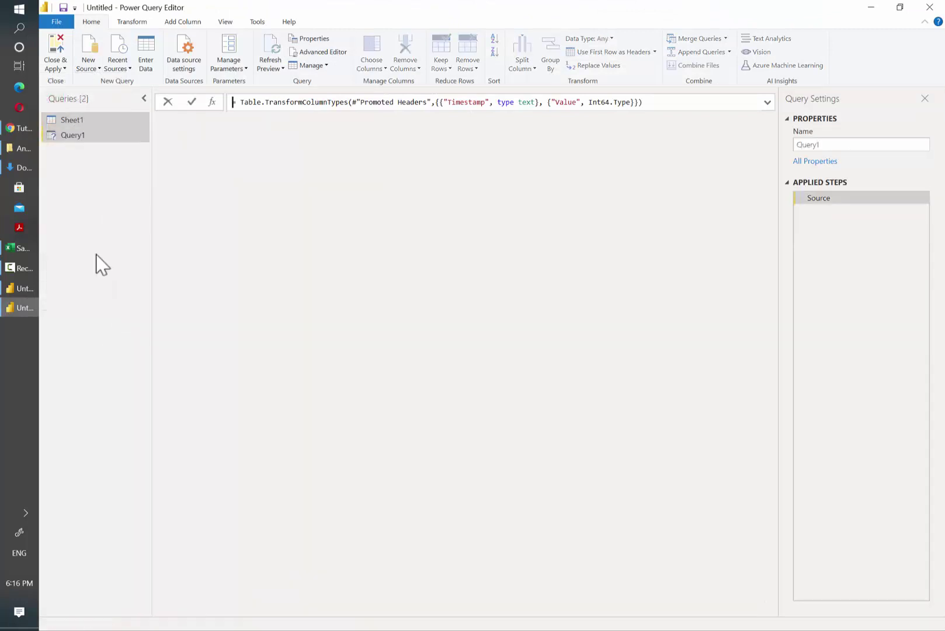
Step: Copy the tutorial's Power Query M snippet and replace the code of Query1 with it in the Advanced Editor
left_click(11, 130)
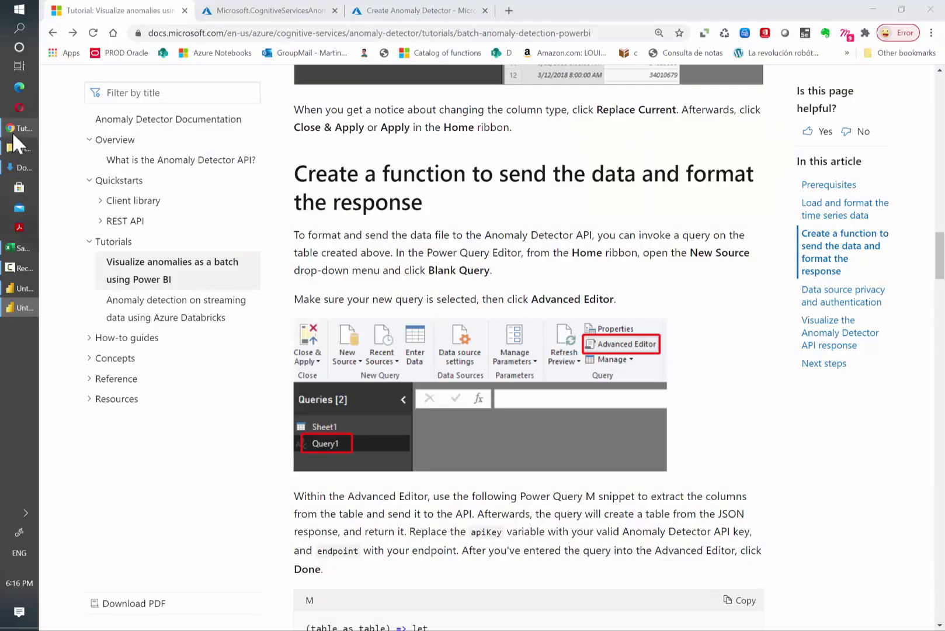
scroll(721, 401, "down", 5)
scroll(570, 322, "down", 3)
scroll(569, 322, "up", 1)
left_click(739, 161)
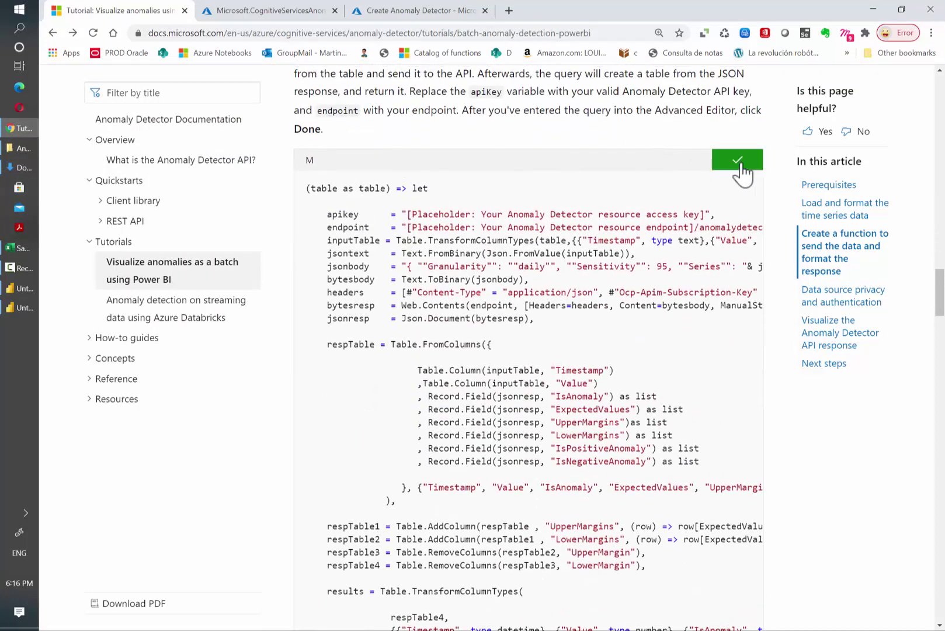
key("alt+Tab")
left_click(333, 54)
left_click(245, 144)
key("ctrl+a")
key("ctrl+v")
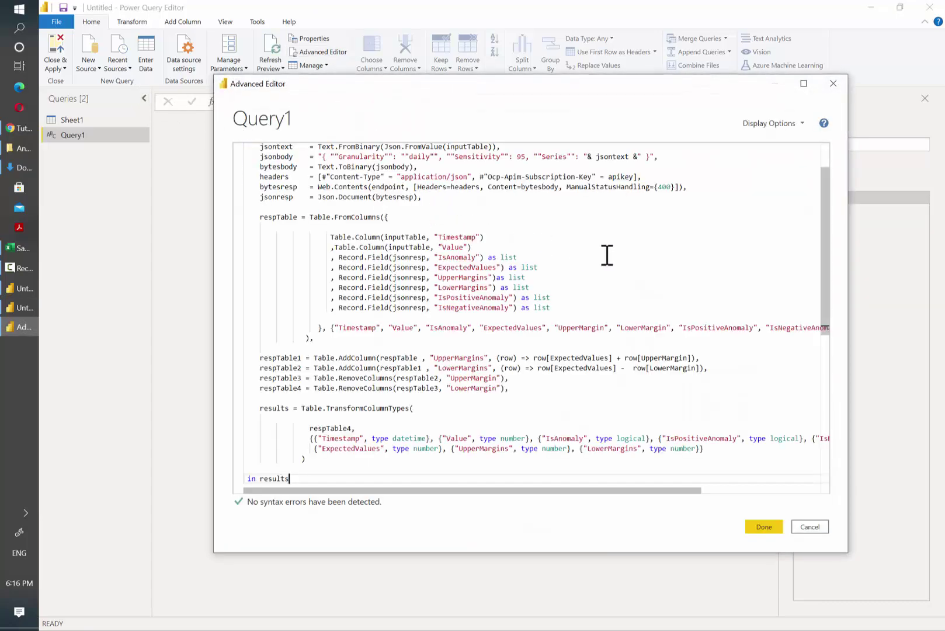
Step: Review the apikey and endpoint placeholder lines at the start of Query1's code
scroll(603, 255, "up", 2)
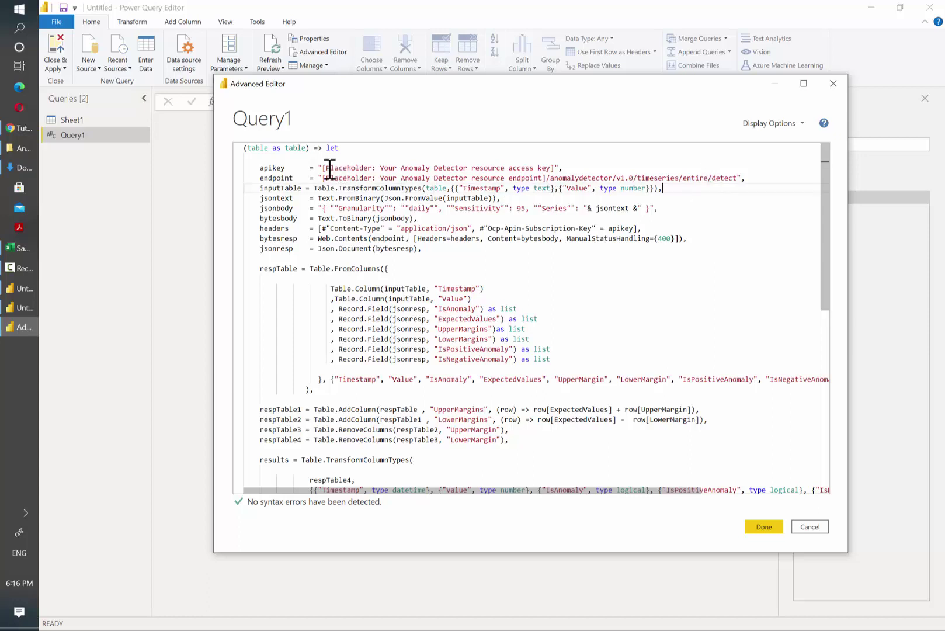
mouse_move(326, 169)
left_mouse_down()
mouse_move(558, 164)
mouse_move(333, 186)
left_mouse_up()
left_click_drag(543, 177, 343, 183)
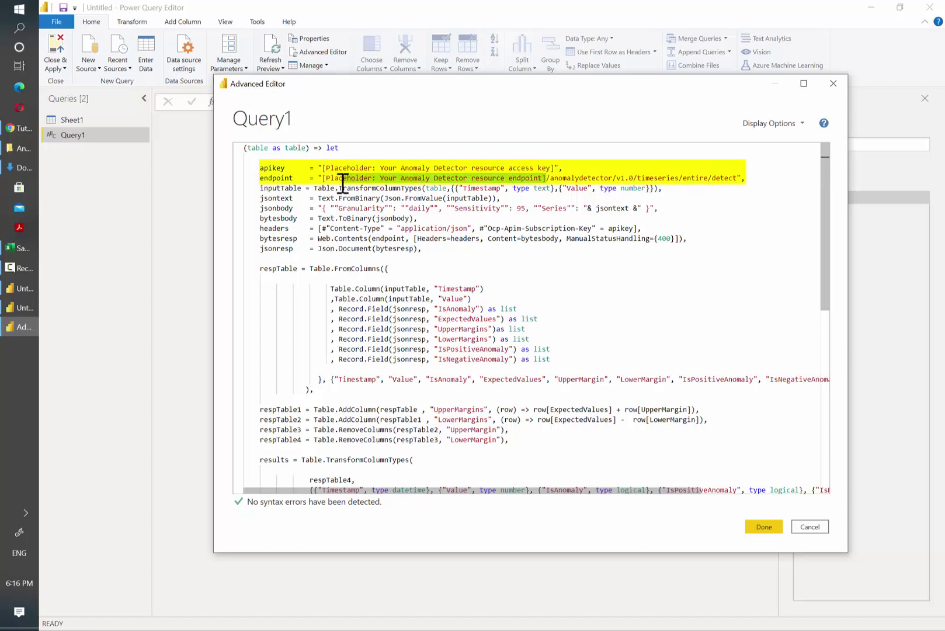
left_click_drag(546, 178, 341, 181)
left_click_drag(546, 177, 338, 183)
left_click_drag(546, 177, 343, 184)
left_click(334, 187)
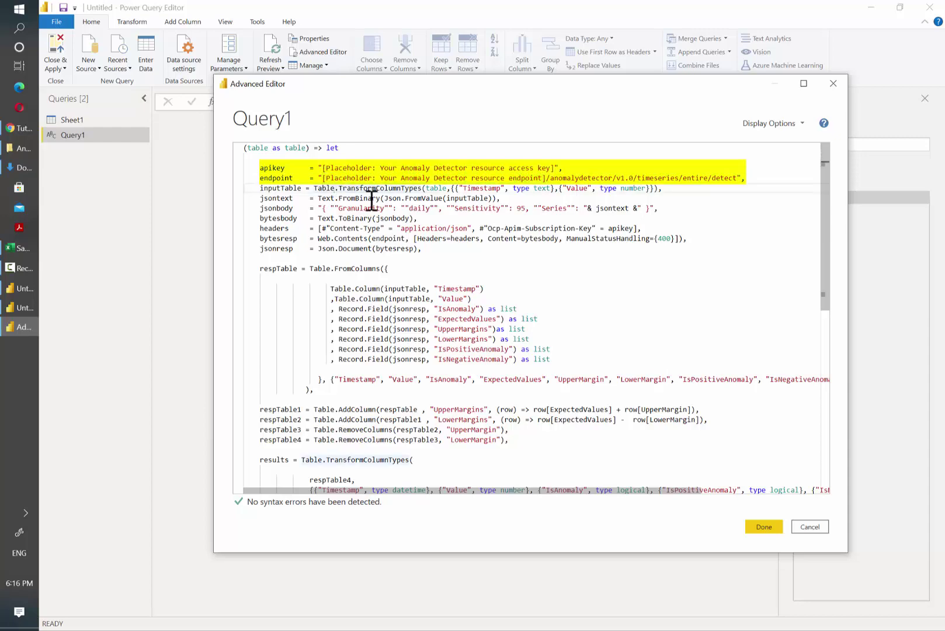
left_click(418, 188)
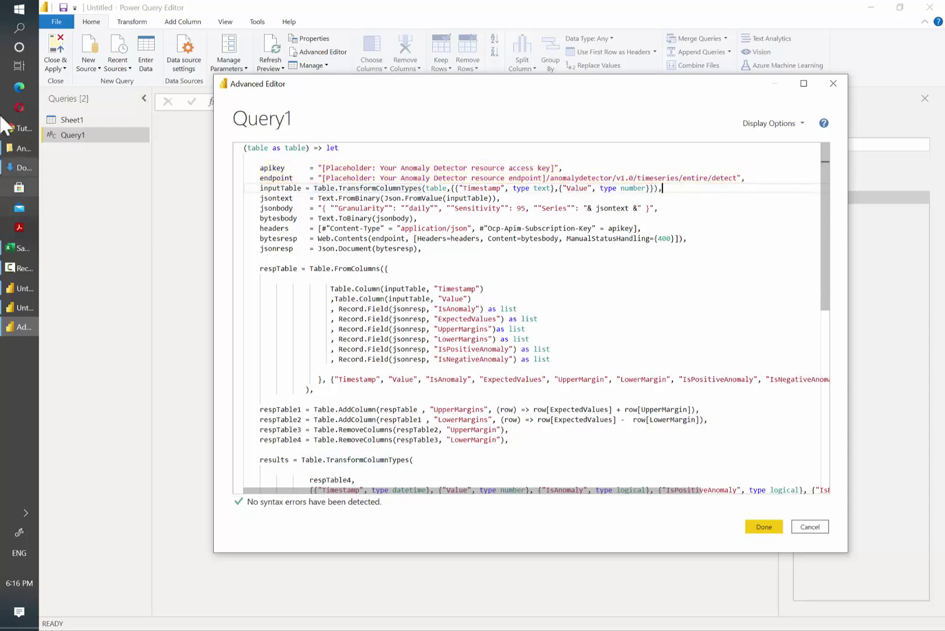
Step: Copy KEY 1 from the anomdect resource's Keys and Endpoint page in Azure and paste the API key over the apikey placeholder in Query1
left_click(17, 129)
left_click(257, 10)
left_click(301, 343)
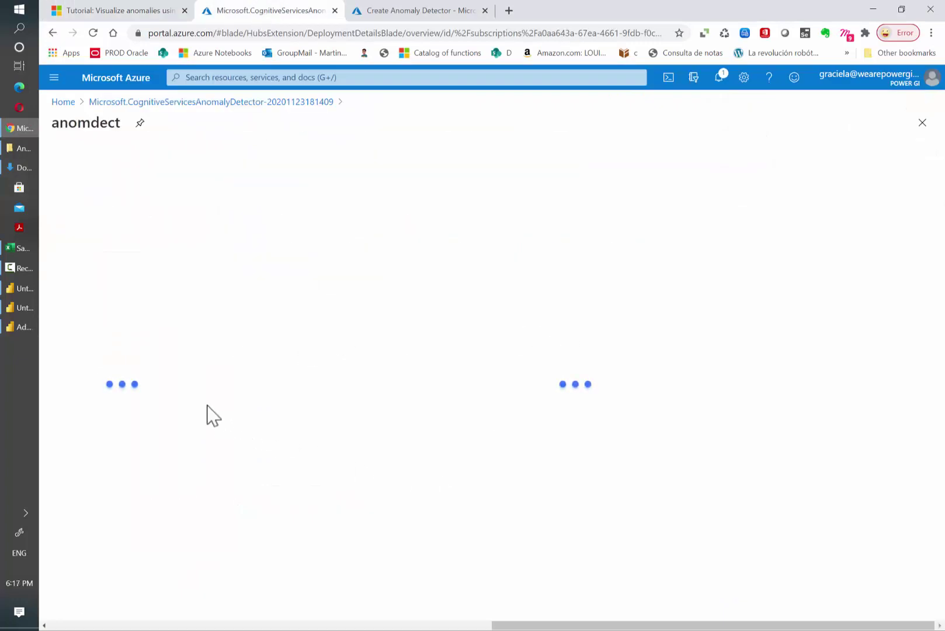
left_click(95, 329)
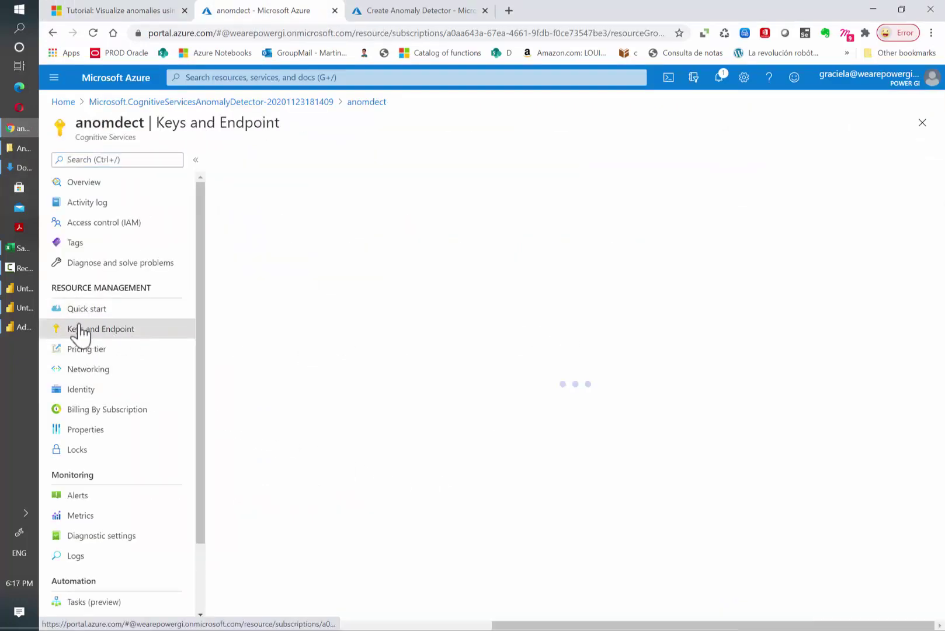
left_click(659, 297)
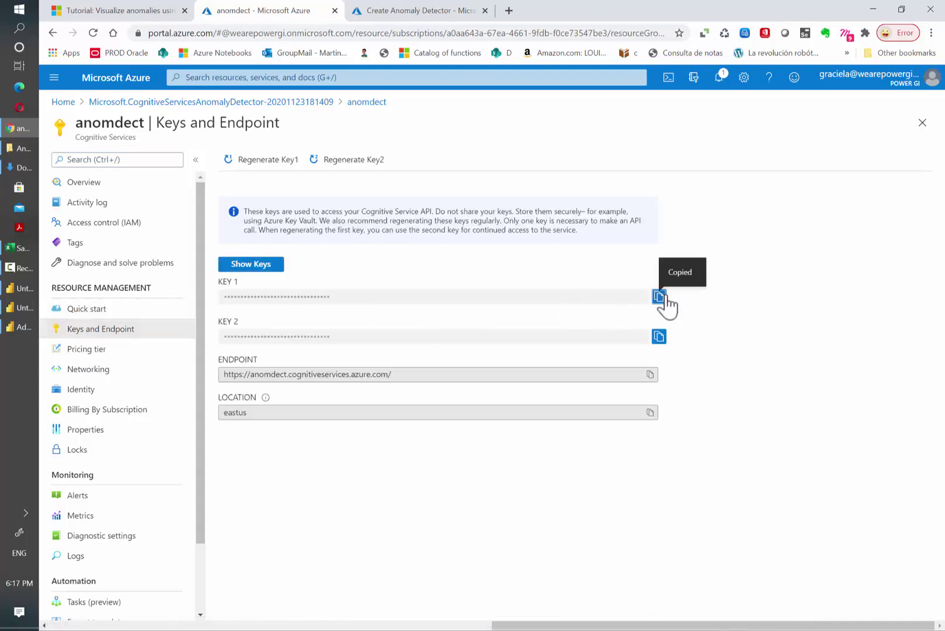
key("alt+Tab")
left_click_drag(322, 167, 558, 168)
key("ctrl+v")
key("alt+Tab")
key("alt+Tab")
key("alt+Tab")
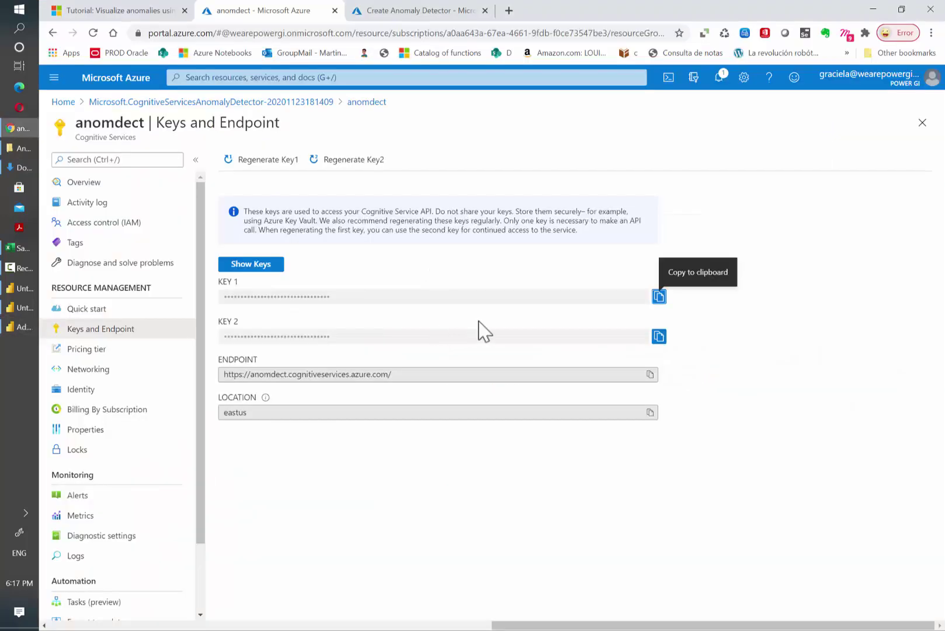
left_click(649, 375)
key("alt+Tab")
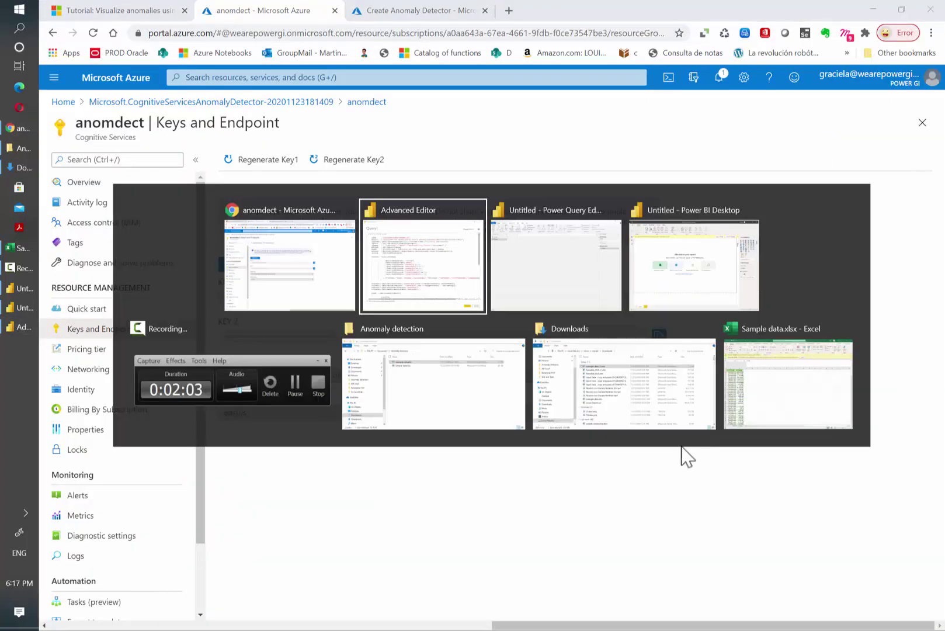
left_click_drag(323, 178, 553, 177)
key("ctrl+v")
key("Delete")
left_click_drag(697, 178, 517, 178)
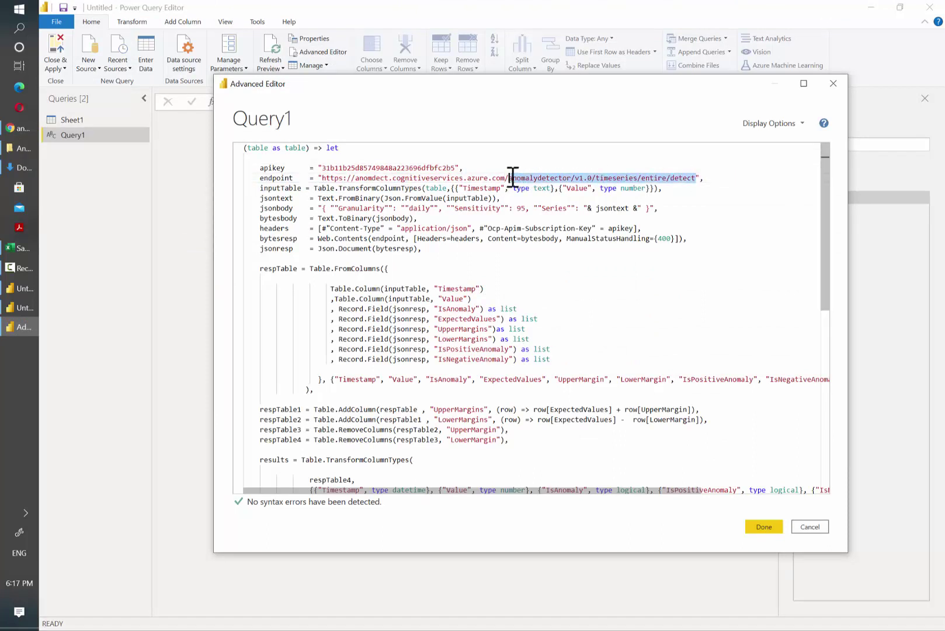
left_click(593, 178)
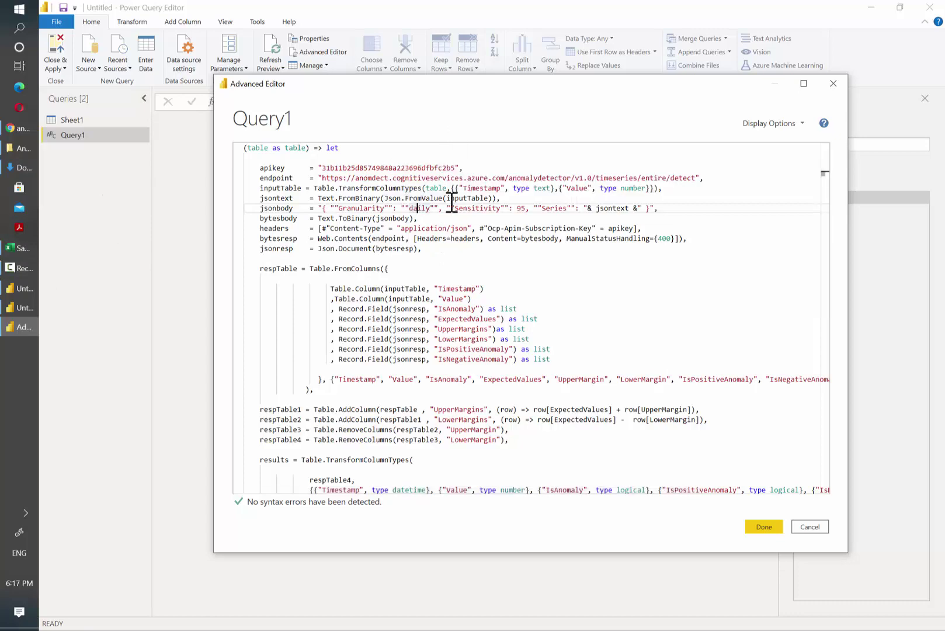
scroll(536, 283, "down", 6)
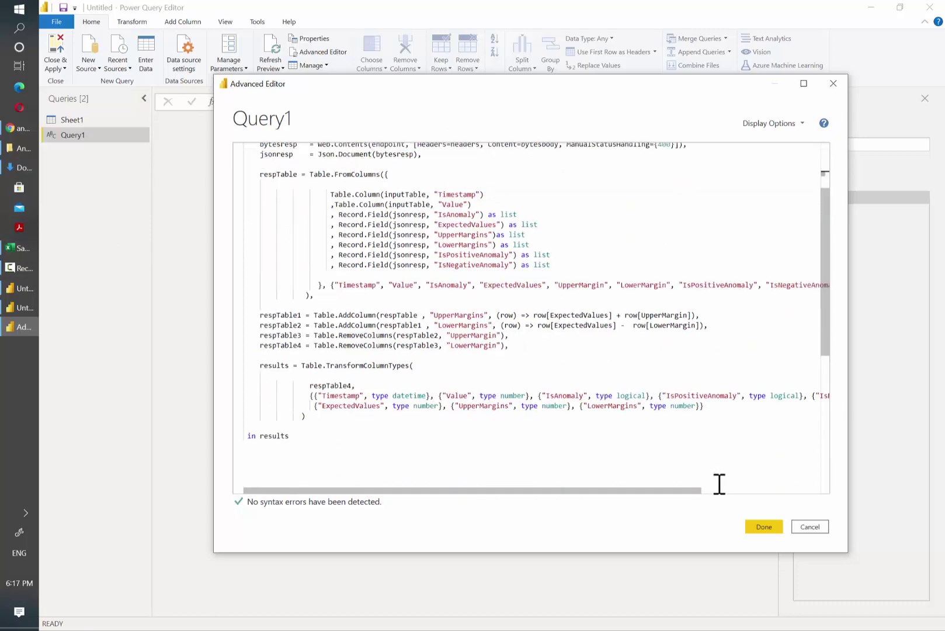
left_click(764, 526)
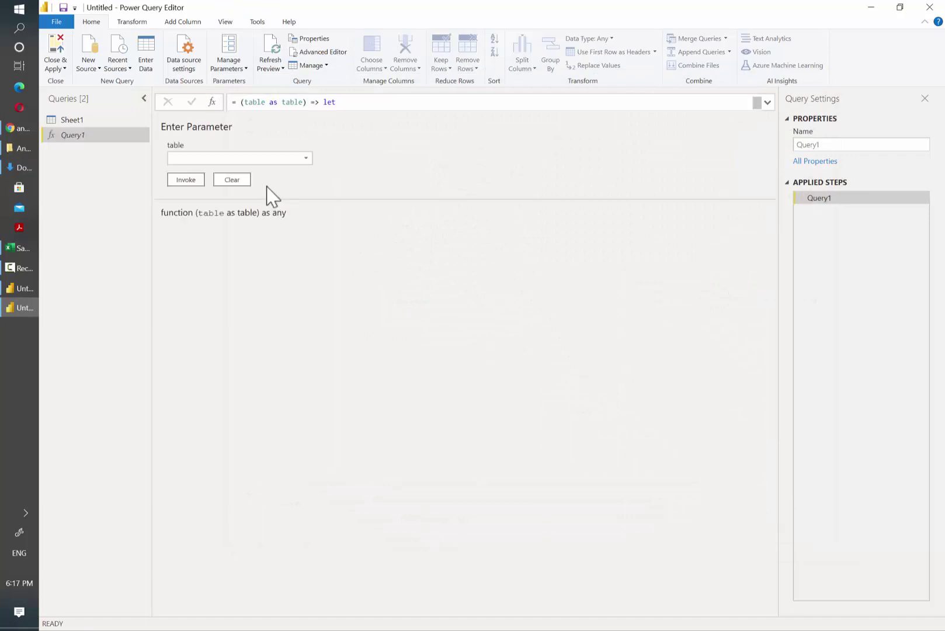
left_click(261, 158)
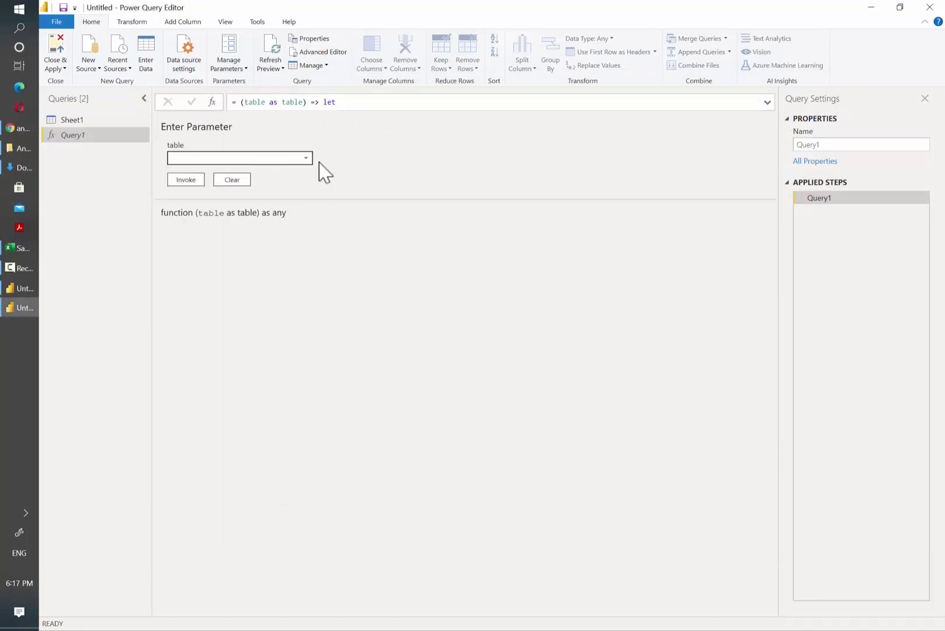
left_click(299, 159)
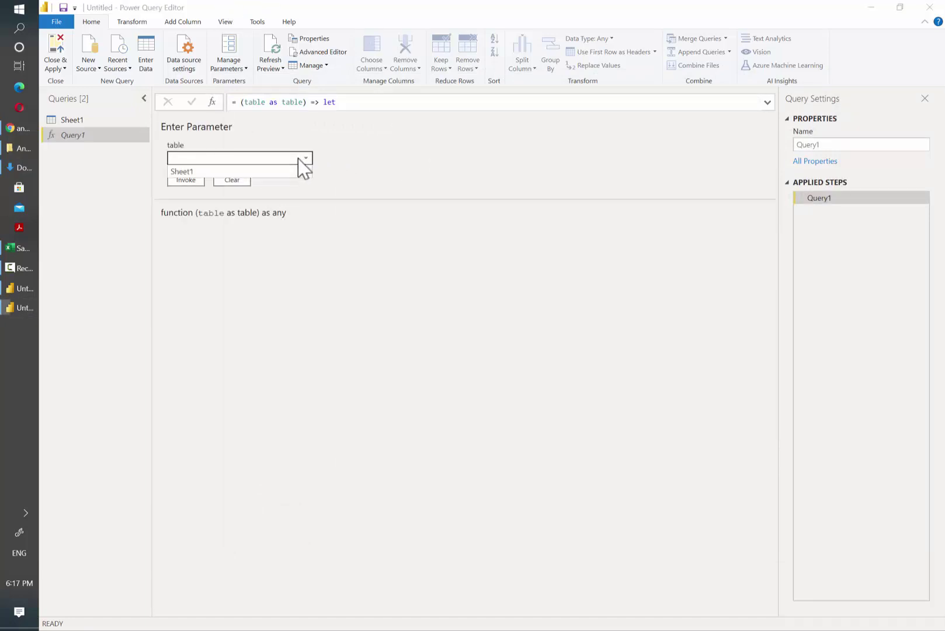
left_click(256, 172)
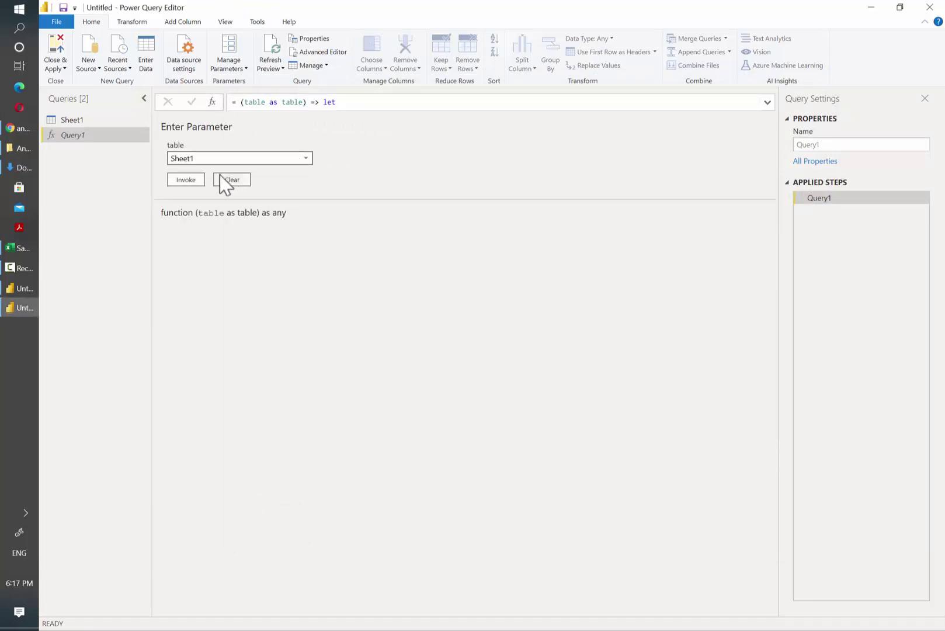
left_click(191, 181)
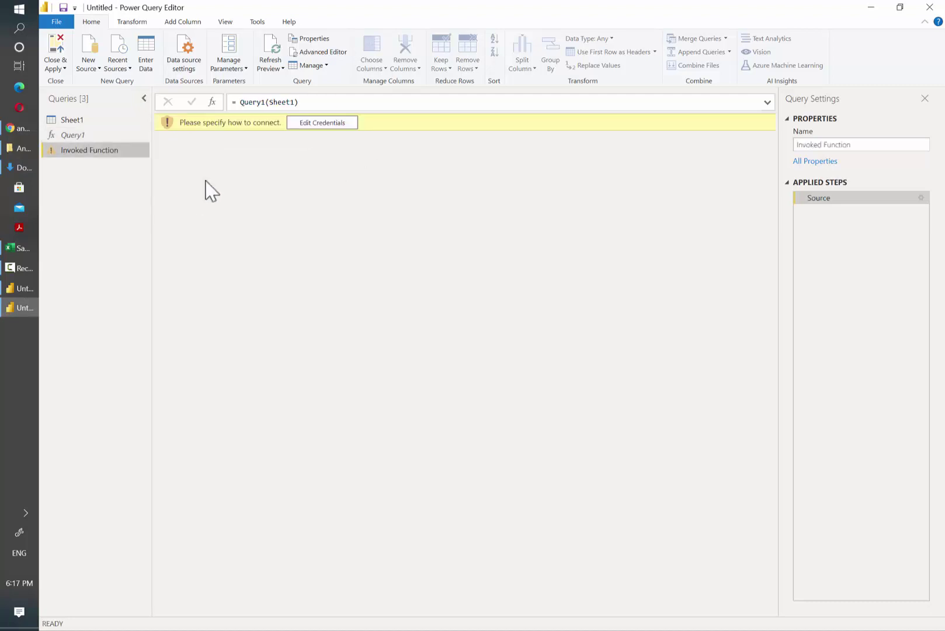
left_click(333, 125)
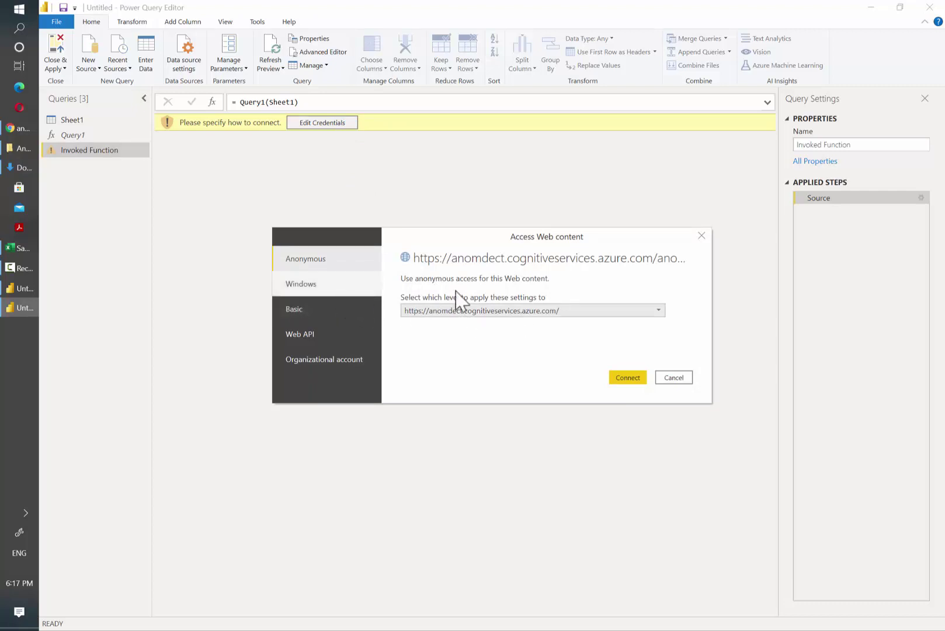
left_click(629, 379)
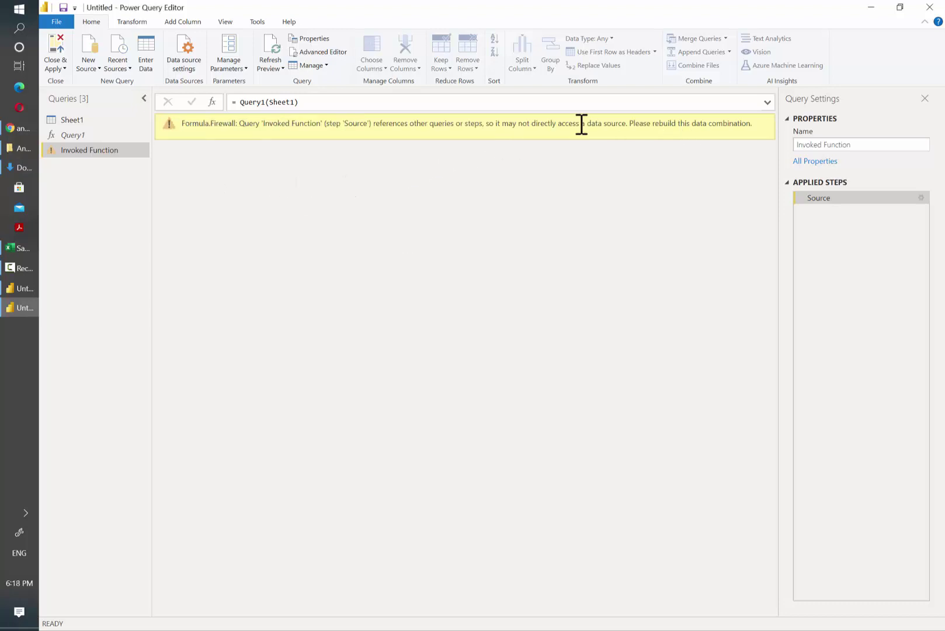
Step: Set the current file's privacy option to ignore the Privacy Levels and potentially improve performance
left_click(66, 22)
left_click(109, 185)
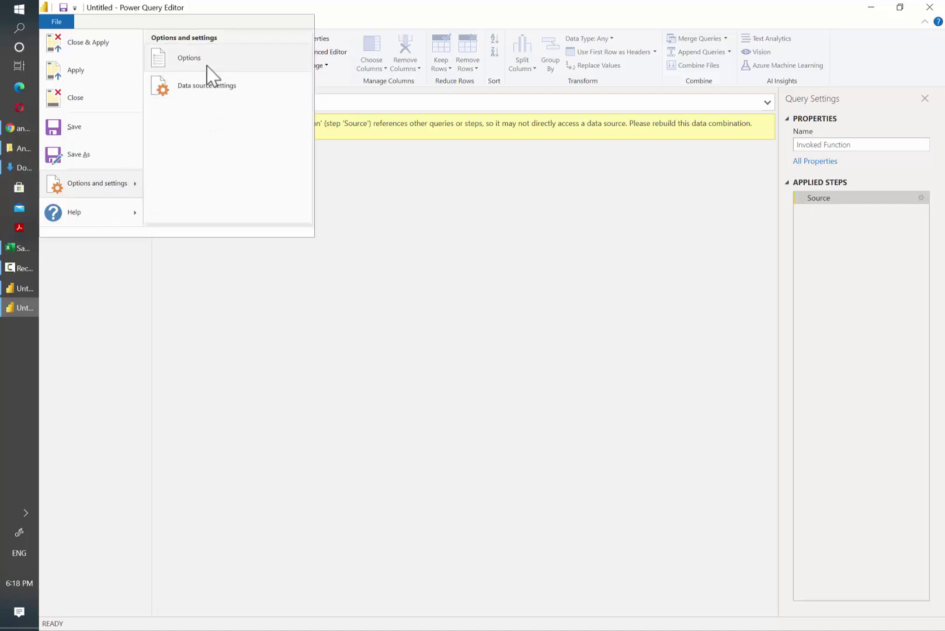
left_click(189, 58)
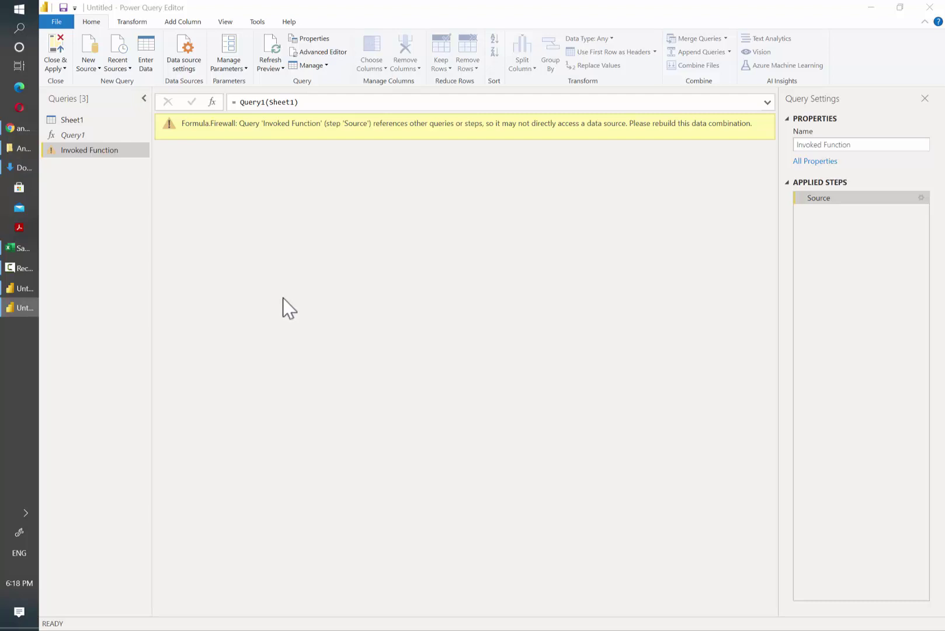
left_click(330, 455)
left_click(430, 196)
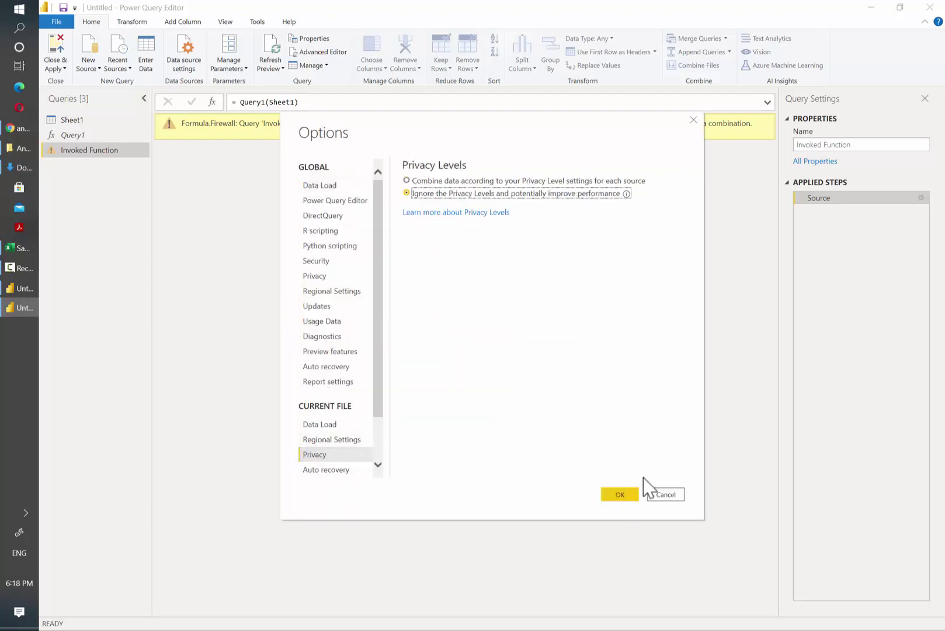
left_click(626, 494)
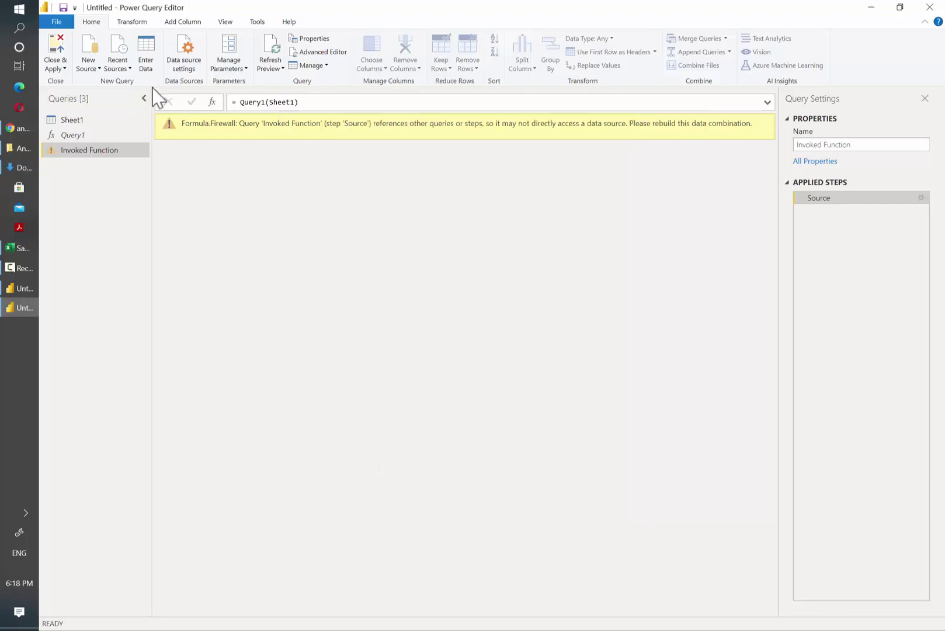
Step: Refresh the preview of the Invoked Function query
left_click(270, 53)
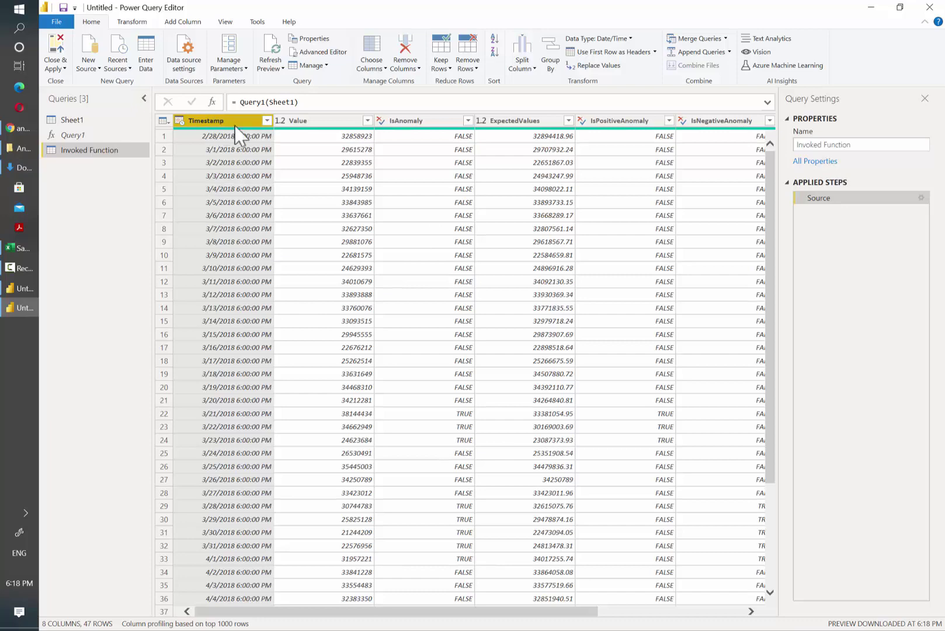
Step: Examine the Invoked Function result, checking the Timestamp, Value, IsAnomaly, ExpectedValues, positive and negative anomaly, and margin columns
left_click(325, 122)
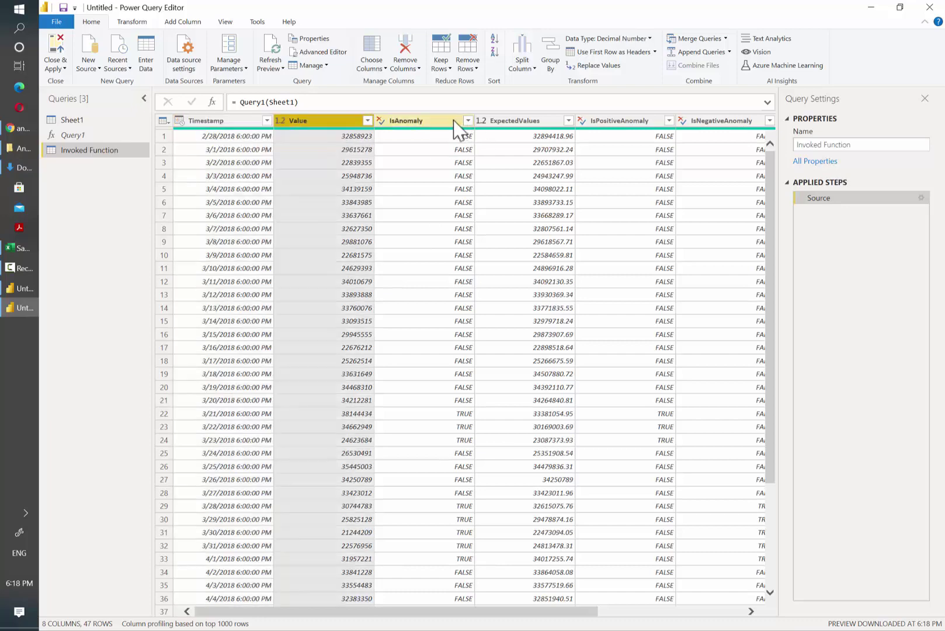
left_click(454, 122)
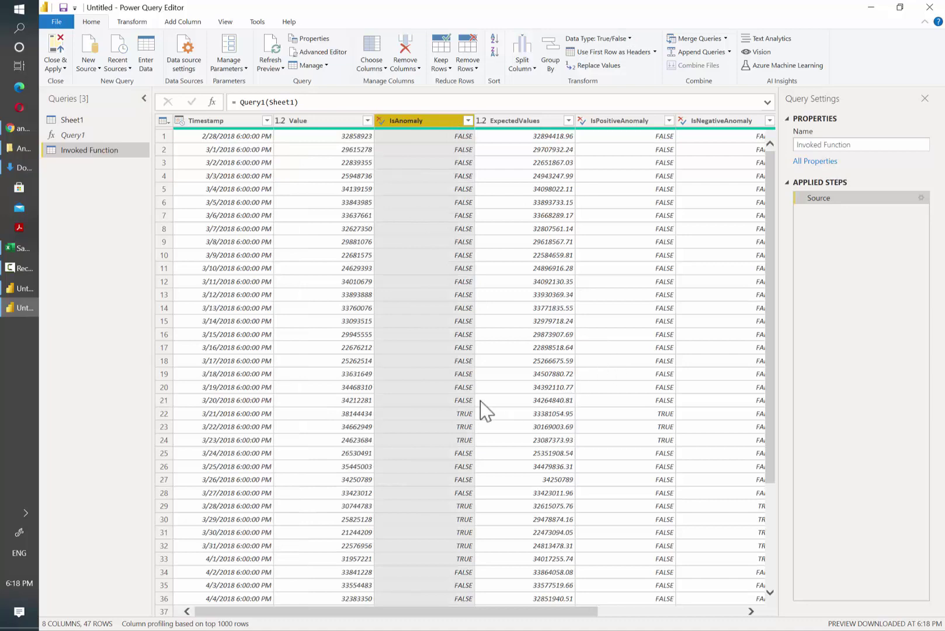
left_click(466, 414)
scroll(465, 421, "down", 2)
left_click(447, 366)
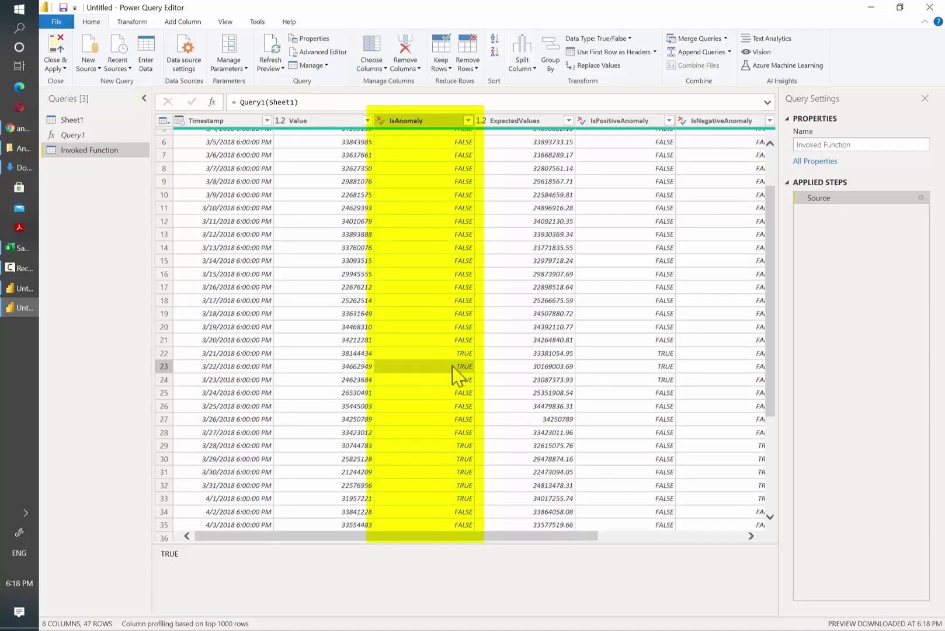
scroll(454, 375, "down", 2)
left_click(457, 322)
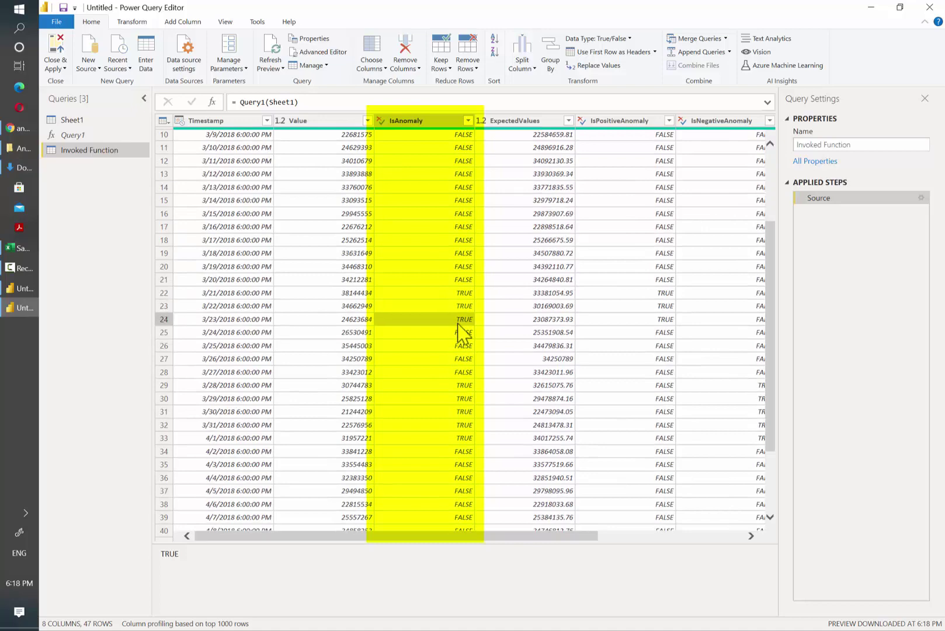
left_click(456, 422)
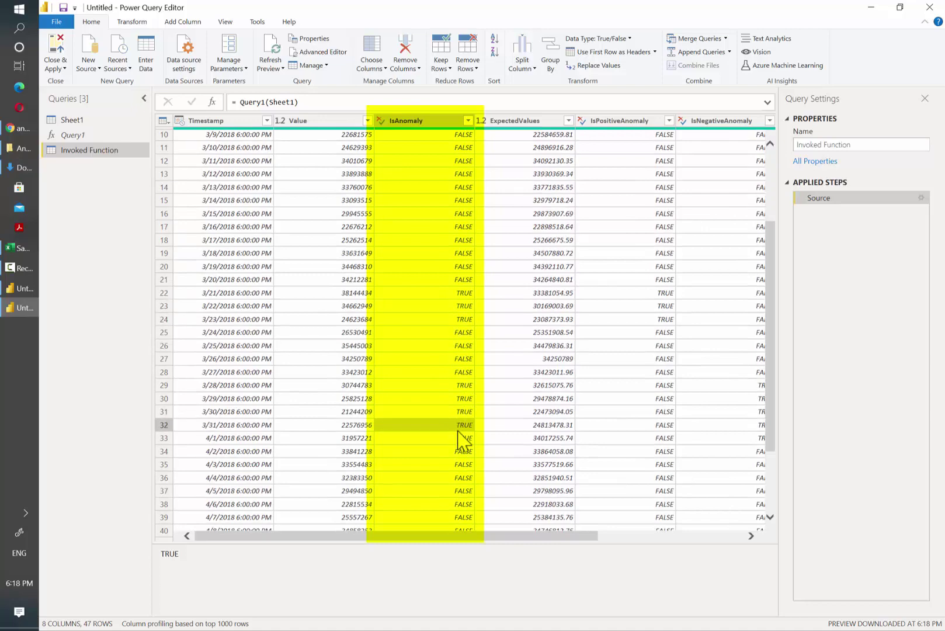
scroll(458, 432, "down", 3)
left_click(531, 325)
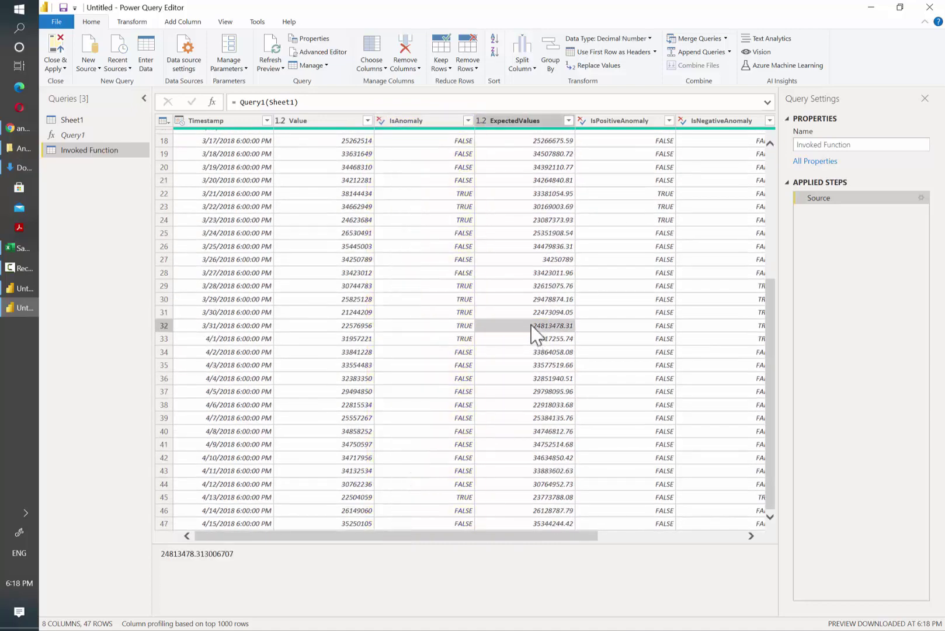
left_click_drag(575, 533, 675, 542)
scroll(447, 217, "up", 6)
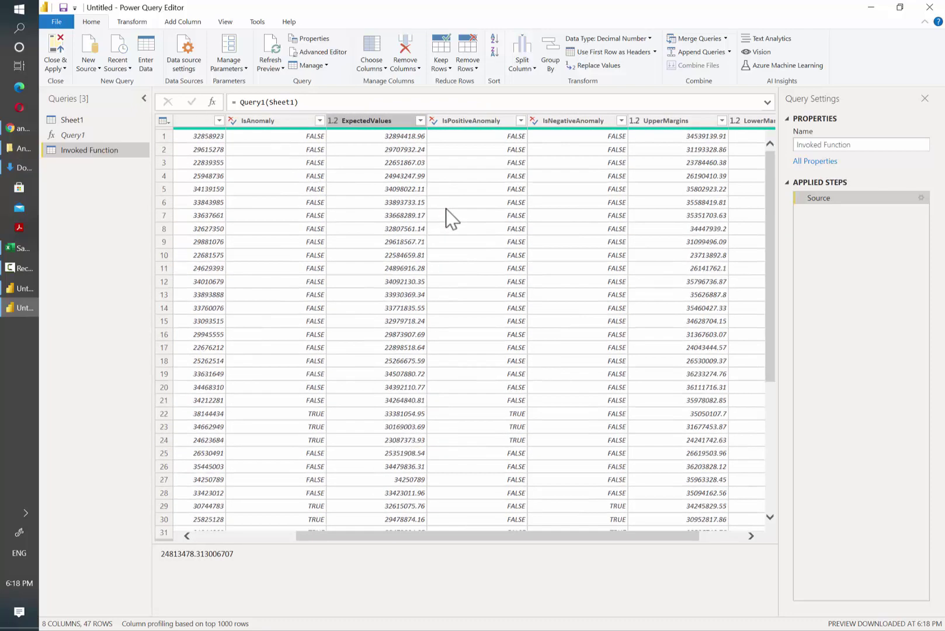
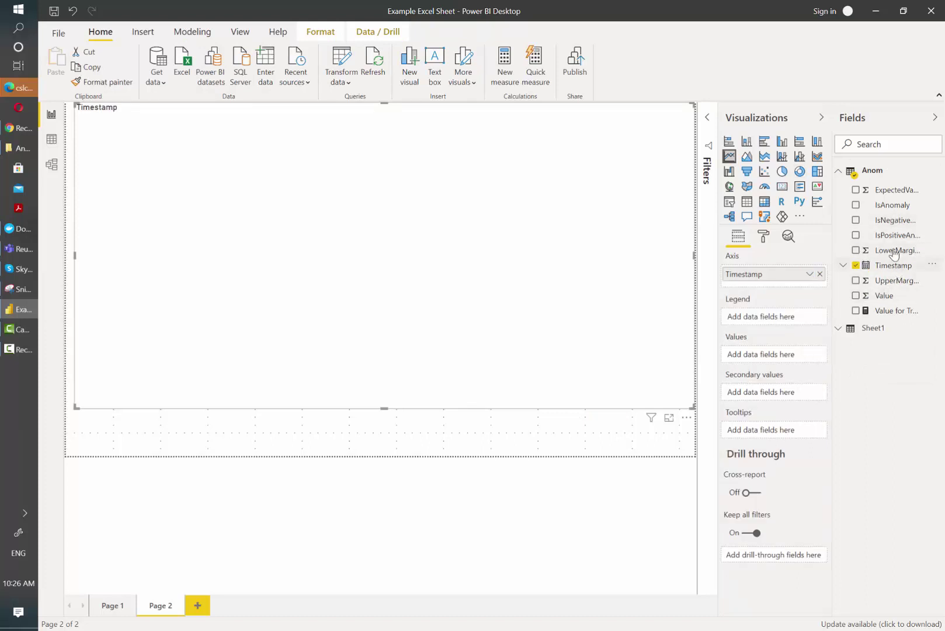
Step: Add LowerMargins and UpperMargins to the line chart's values and color both lines White, 20% darker
left_click_drag(897, 255, 797, 351)
left_click_drag(894, 282, 795, 367)
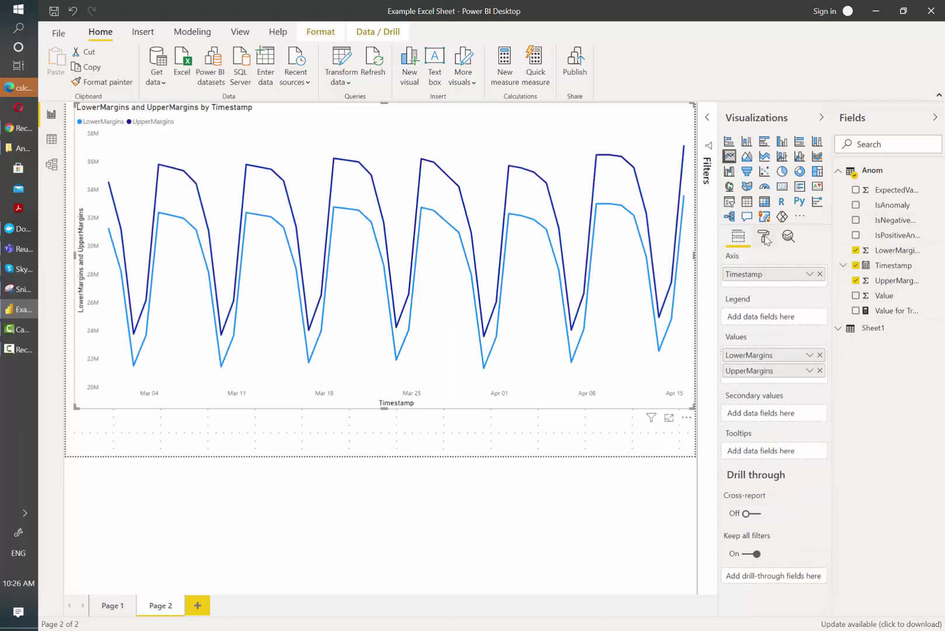
left_click(763, 236)
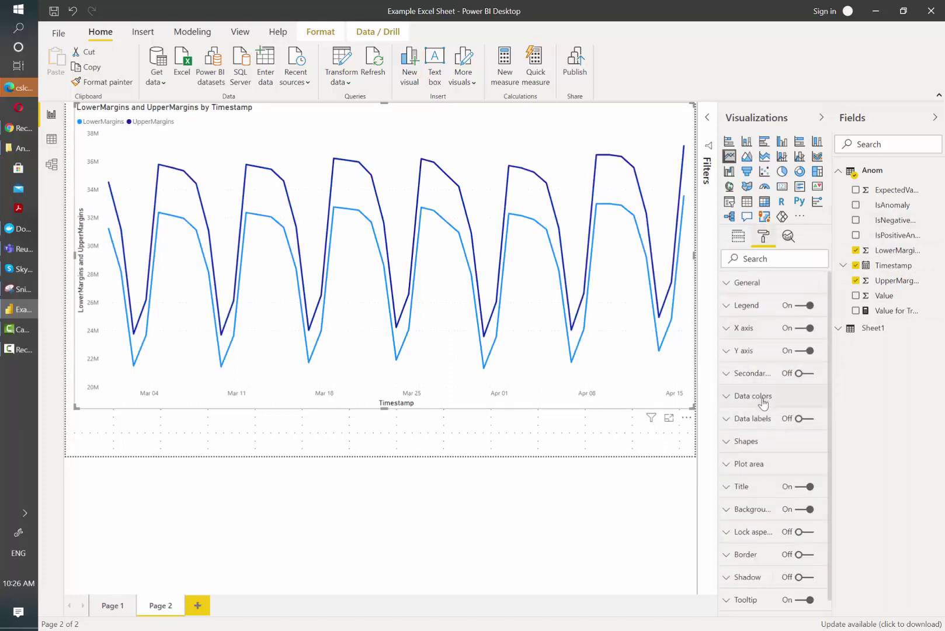
left_click(754, 396)
left_click(742, 434)
left_click(727, 527)
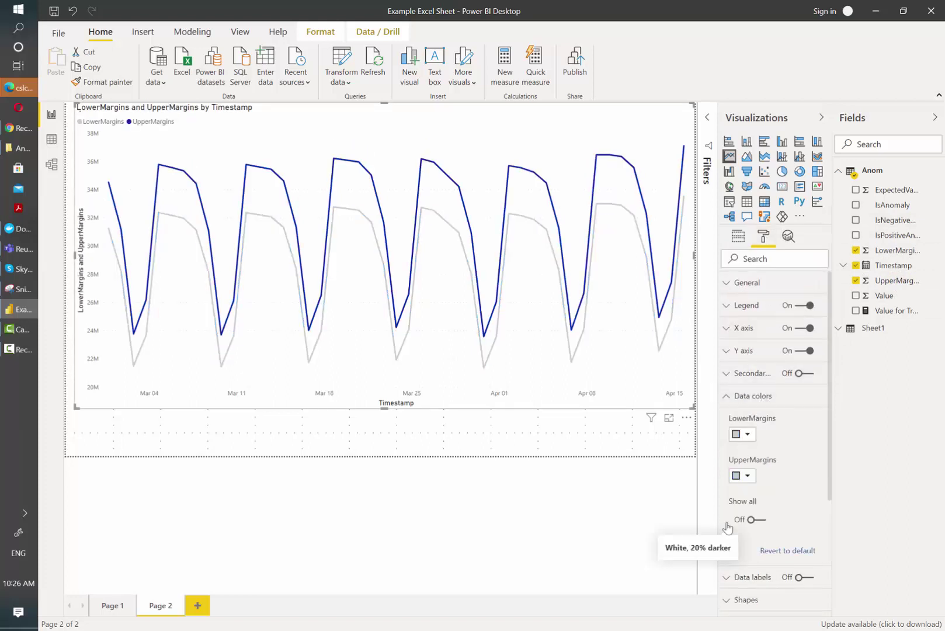
Step: Add the Value field twice to the line chart's values, between LowerMargins and UpperMargins
left_click(739, 237)
left_click_drag(885, 297, 776, 371)
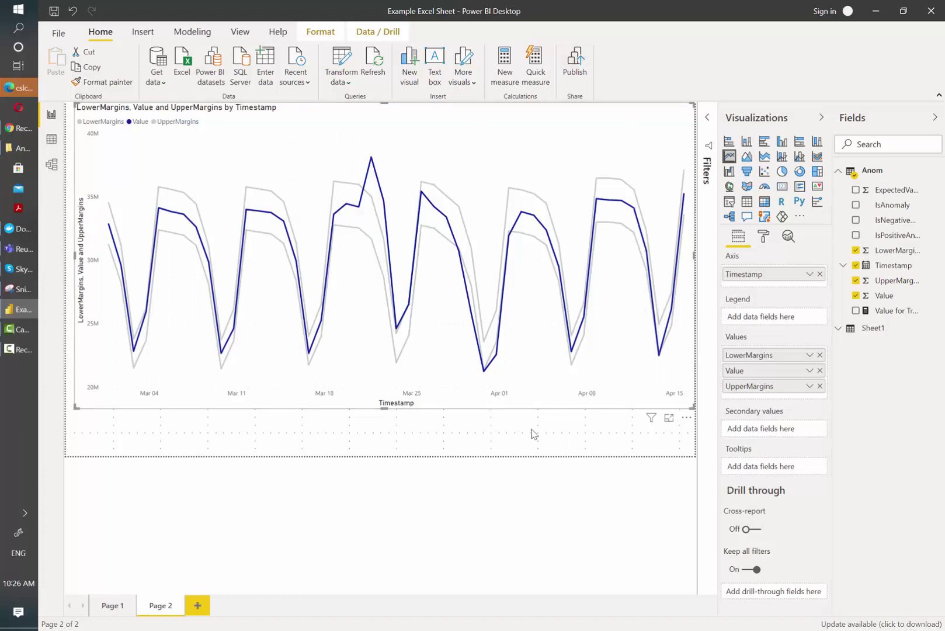
left_click_drag(777, 370, 817, 391)
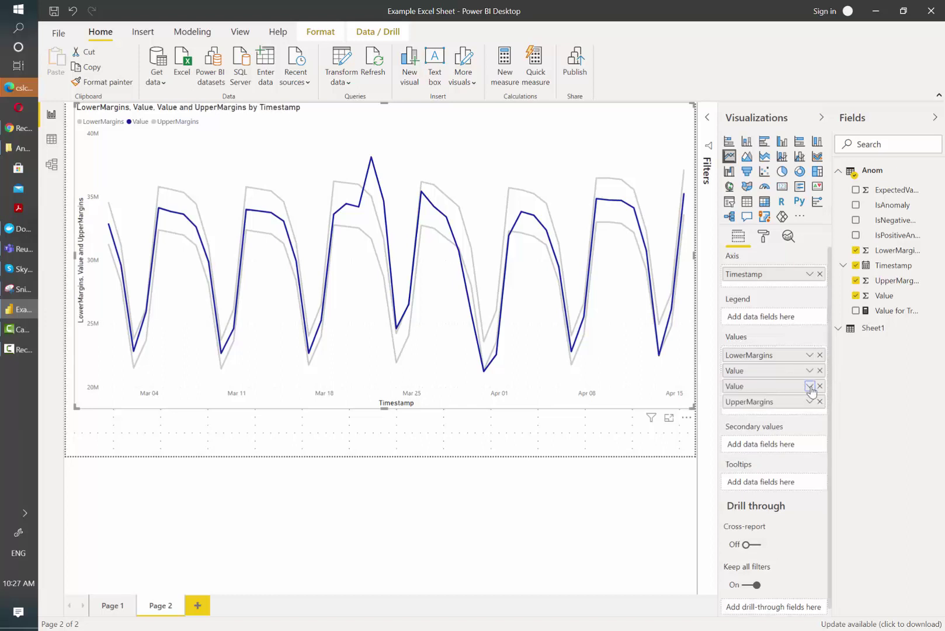
Step: Create a Filtered value quick measure from the second Value field, with Sum of Value as base value and IsAnomaly filtered to True
left_click(809, 386)
left_click(890, 615)
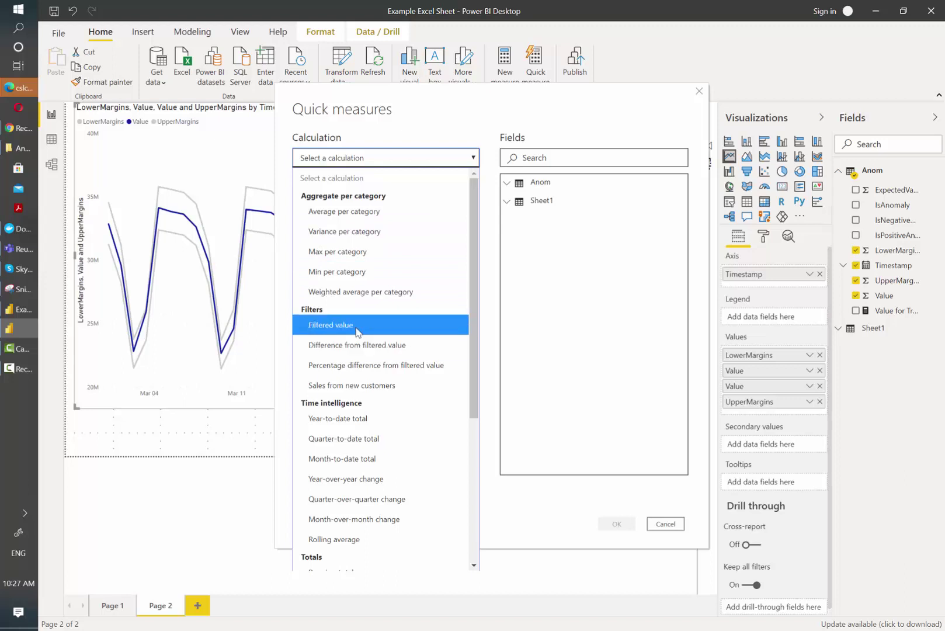
left_click(343, 326)
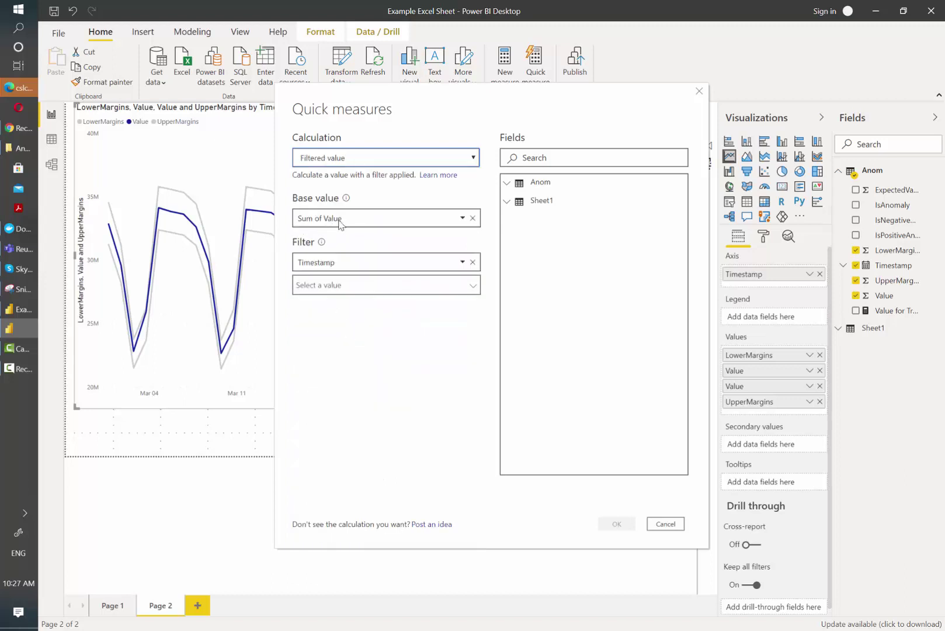
left_click(473, 263)
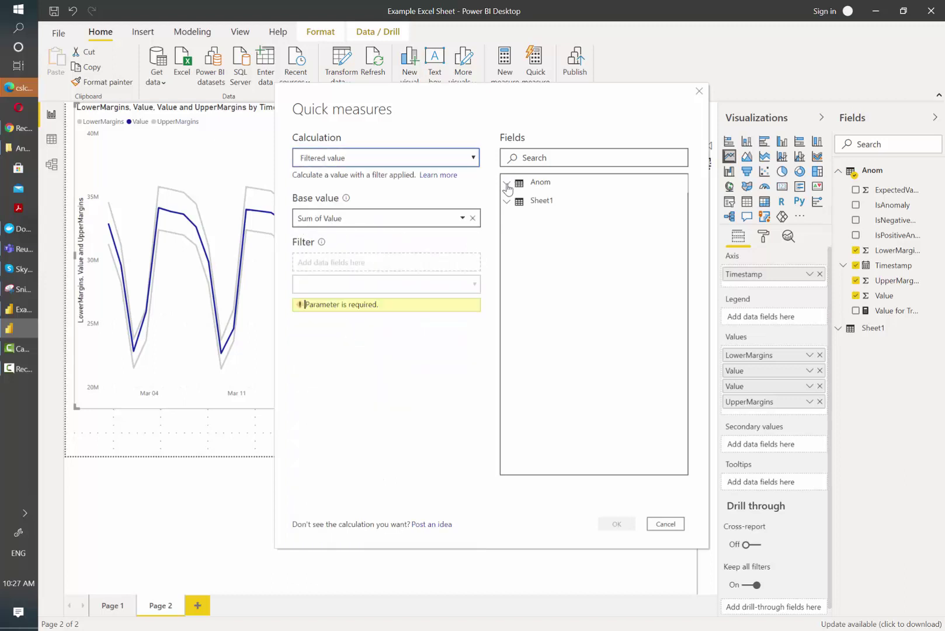
left_click(506, 183)
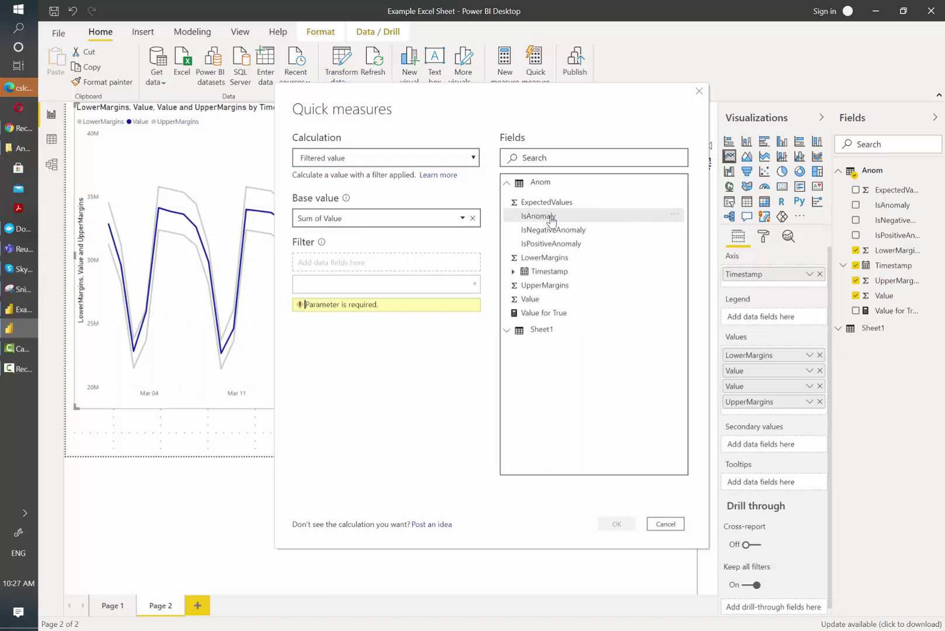
left_click_drag(551, 217, 367, 266)
left_click(350, 284)
left_click(301, 313)
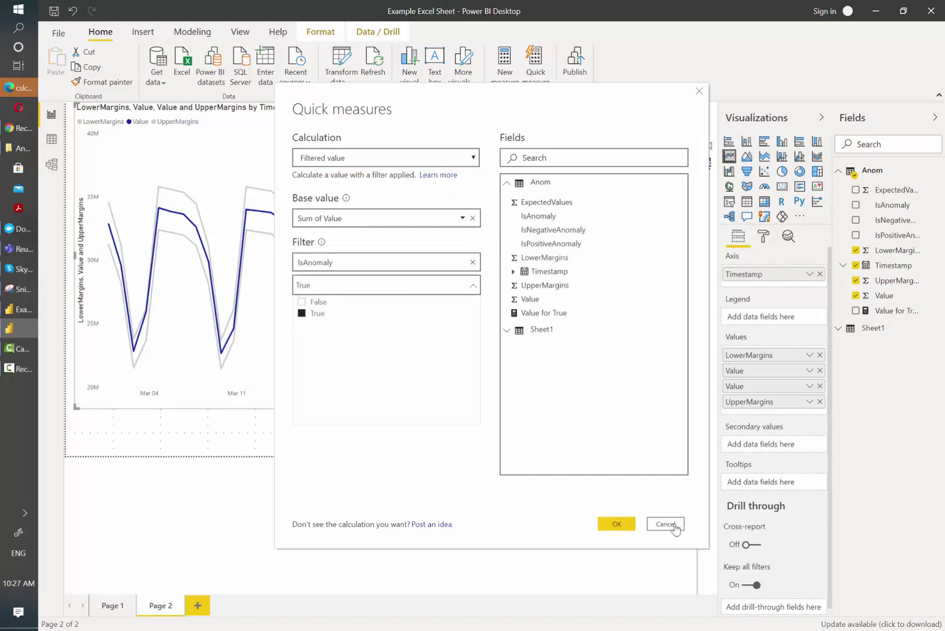
left_click(617, 523)
Step: Rename the new filtered measure in the chart's values as Anonmaly and remove the duplicate Value field
double_click(770, 416)
type("Anomaly")
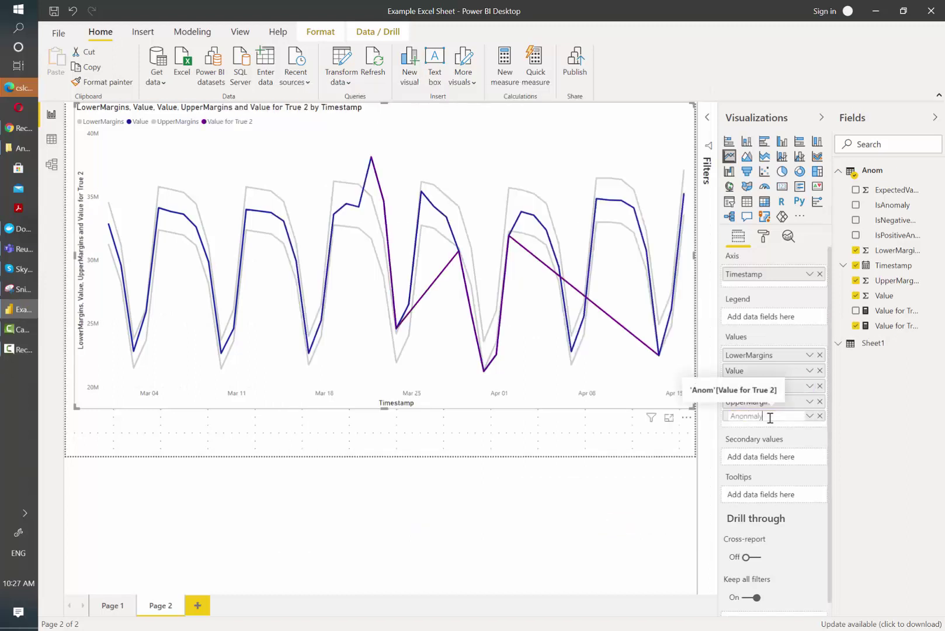
key("Return")
left_click(819, 386)
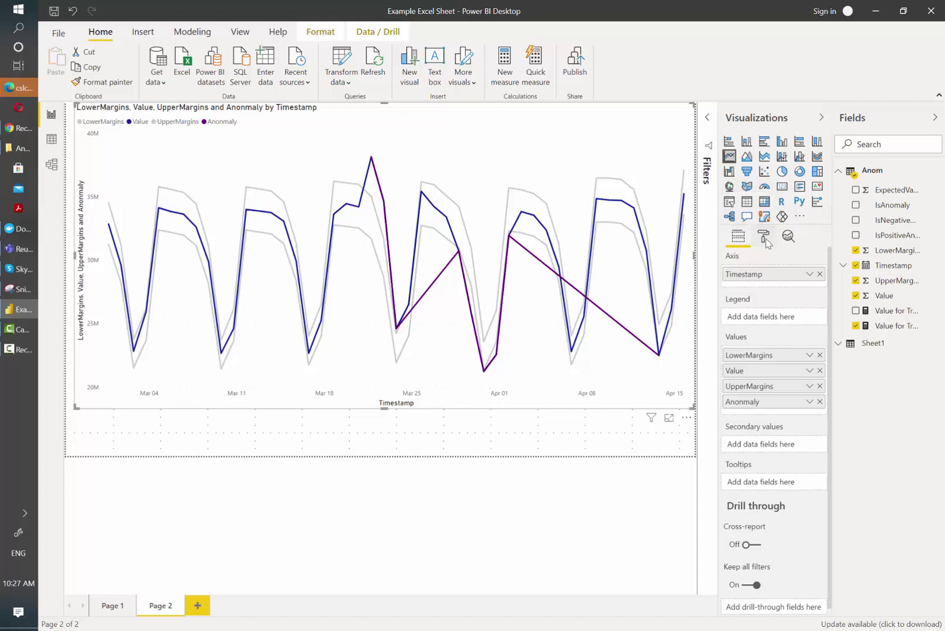
Step: Set the line chart's X axis type to Categorical
left_click(762, 235)
left_click(742, 329)
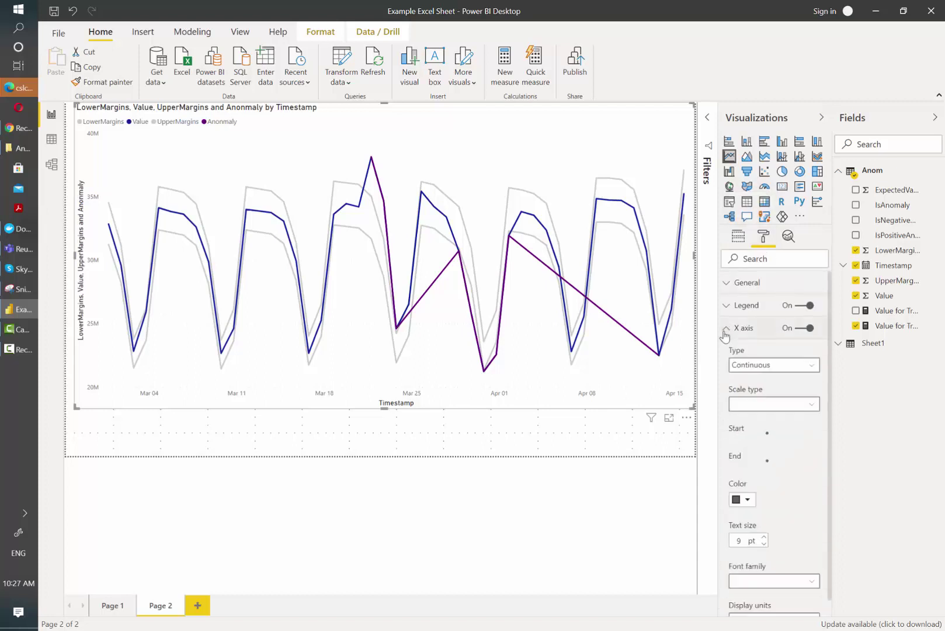
left_click(750, 363)
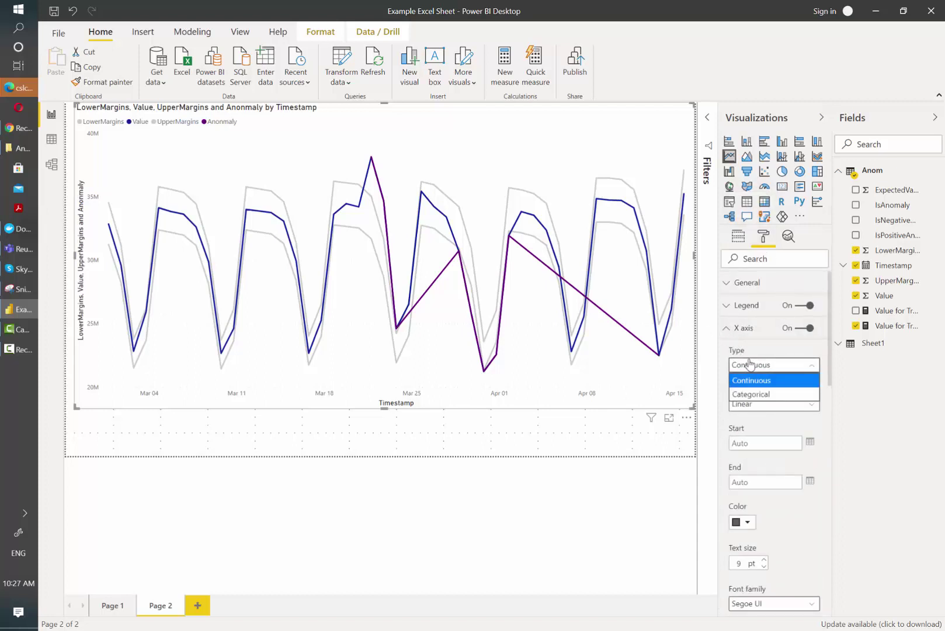
left_click(752, 395)
left_click(743, 328)
Step: Change the data color of the Anonmaly line to a different theme color
left_click(754, 396)
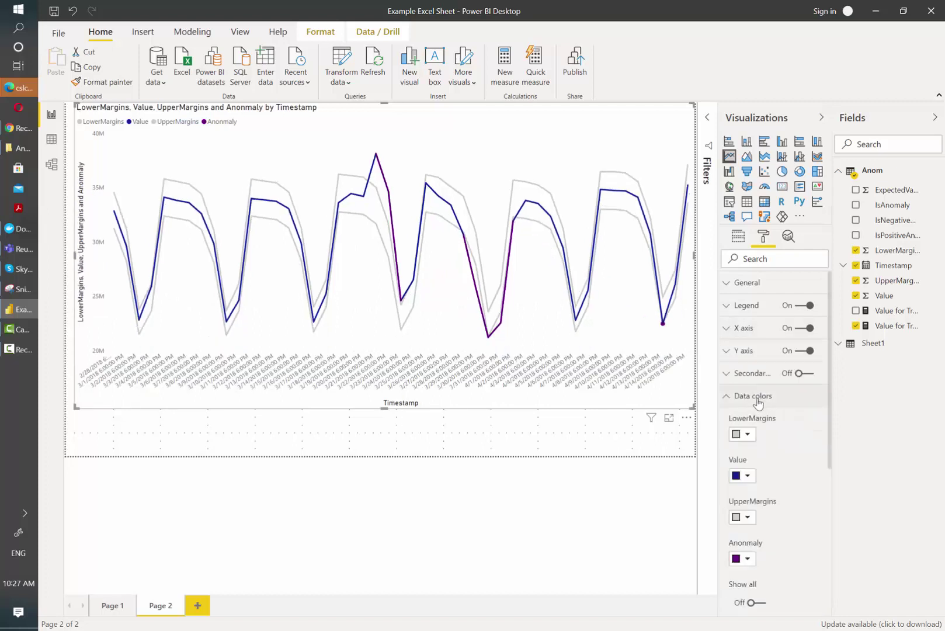
left_click(744, 559)
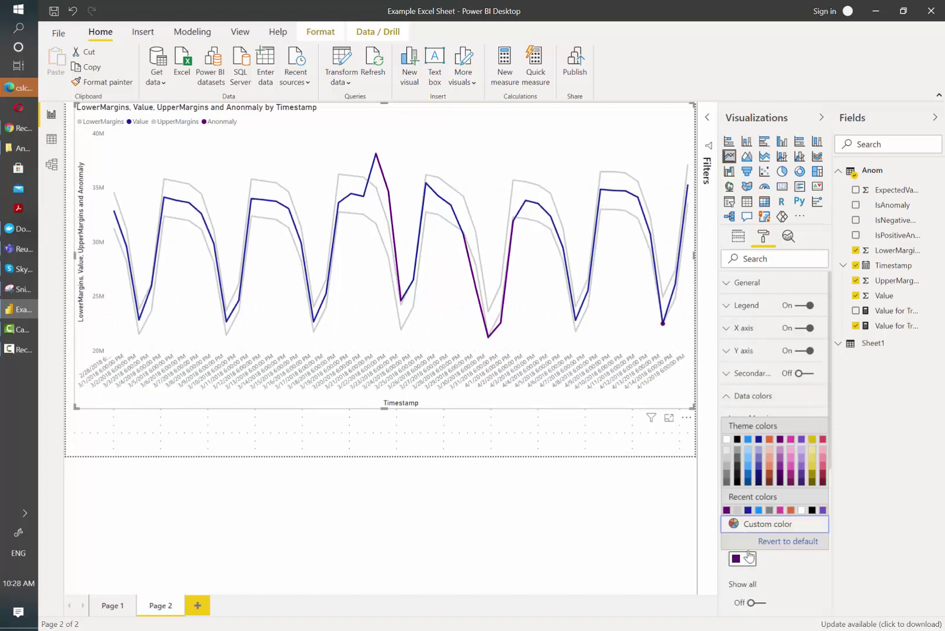
left_click(816, 478)
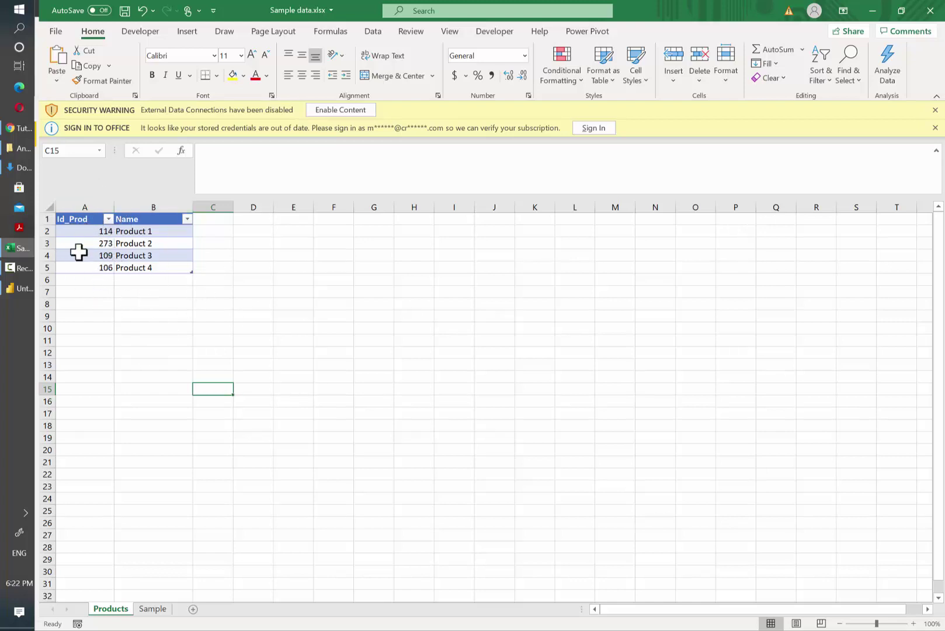
Step: Switch from Excel to Power BI Desktop and create a new report file
left_click(10, 288)
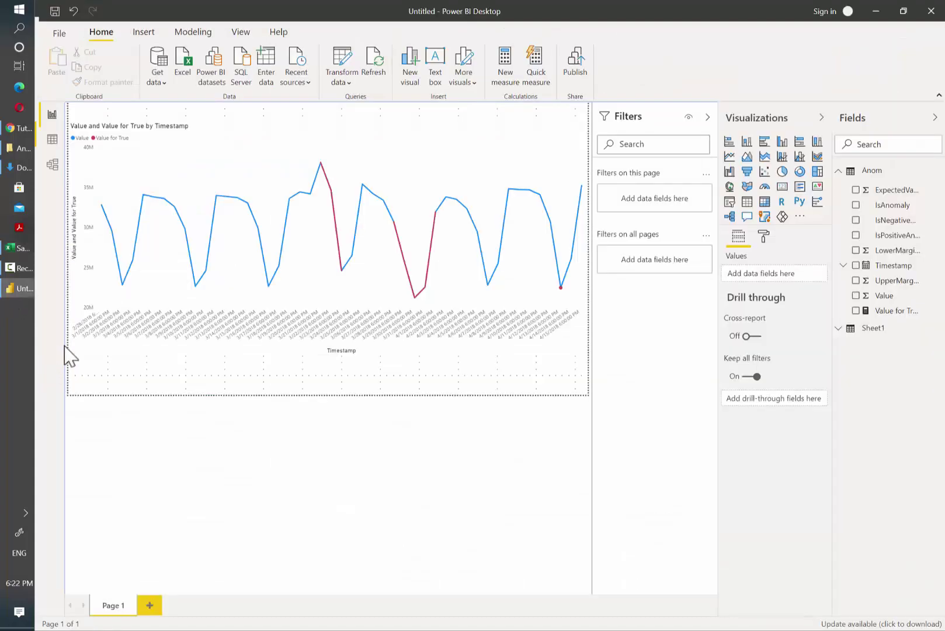
left_click(59, 33)
left_click(55, 17)
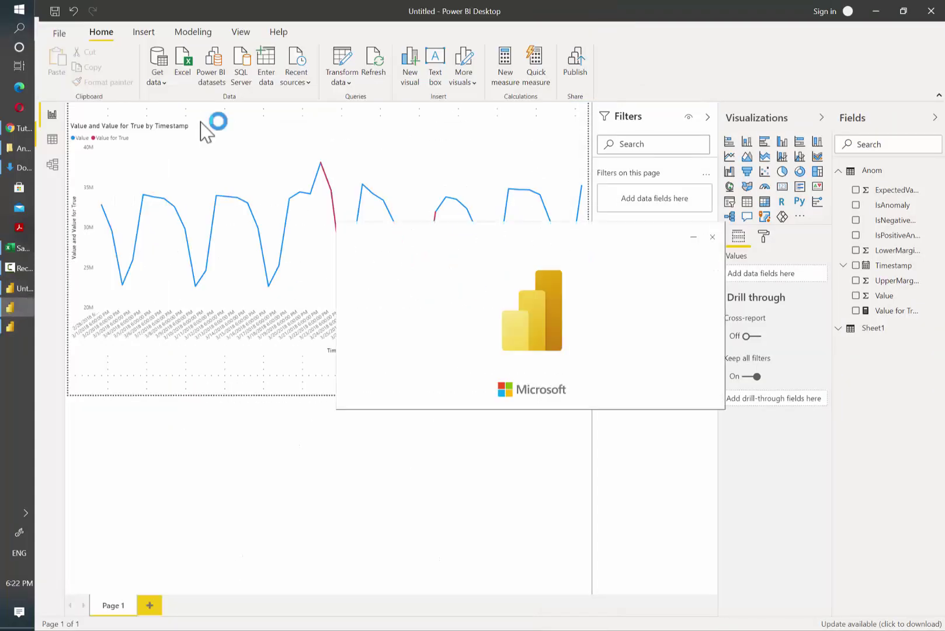
Step: Switch to the Sample data.xlsx workbook in Excel and copy the product table A1:B5 from the Products sheet
left_click(22, 247)
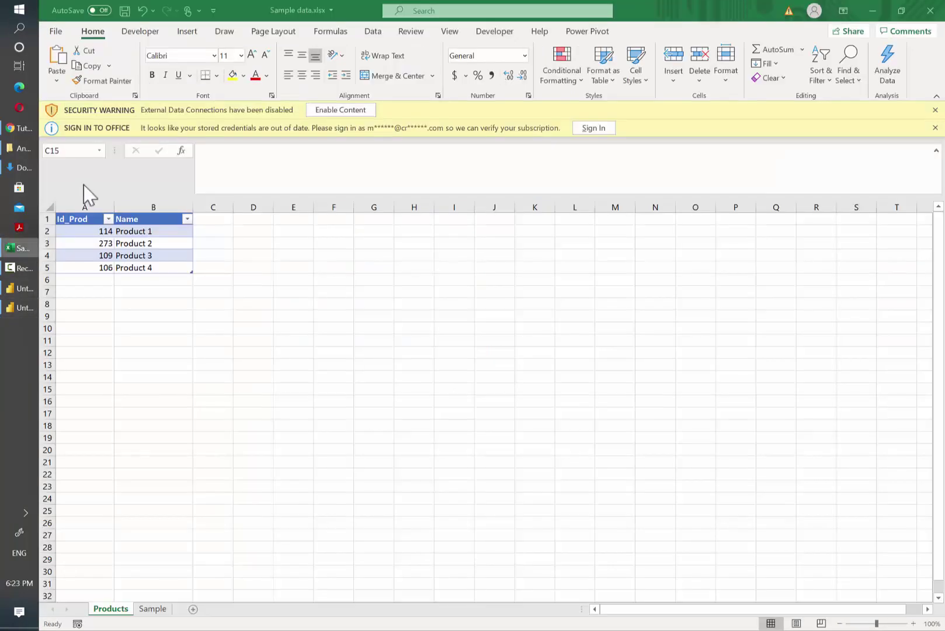
left_click_drag(87, 218, 181, 268)
key("ctrl+c")
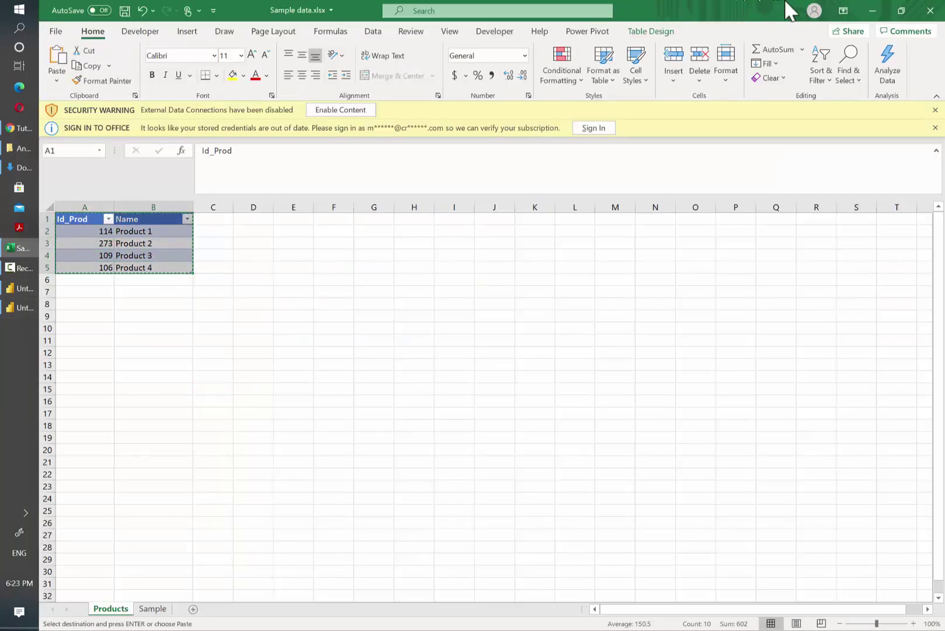
Step: Return to the new Power BI report, paste the copied products into a manually entered table, and load it as Products Table
left_click(872, 10)
key("ctrl+v")
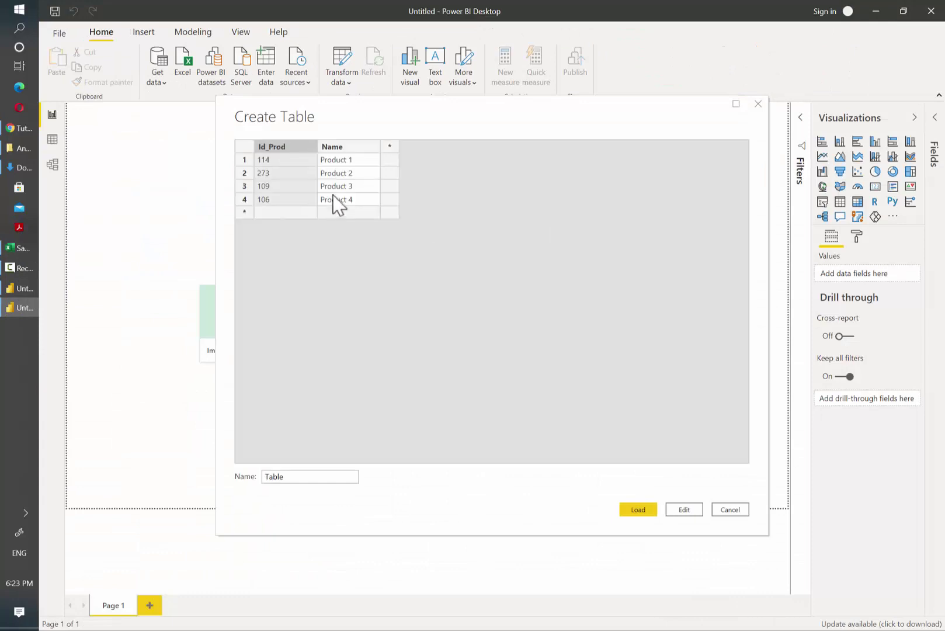
double_click(280, 477)
type("Product")
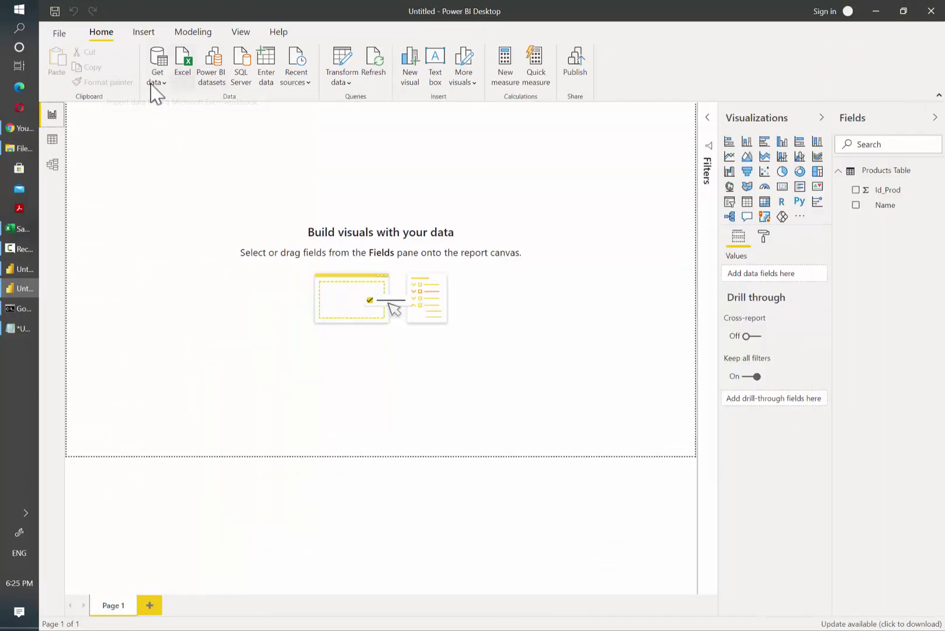
Step: Start a new MySQL database connection with server 127.0.0.1 and database bmodel2
left_click(154, 88)
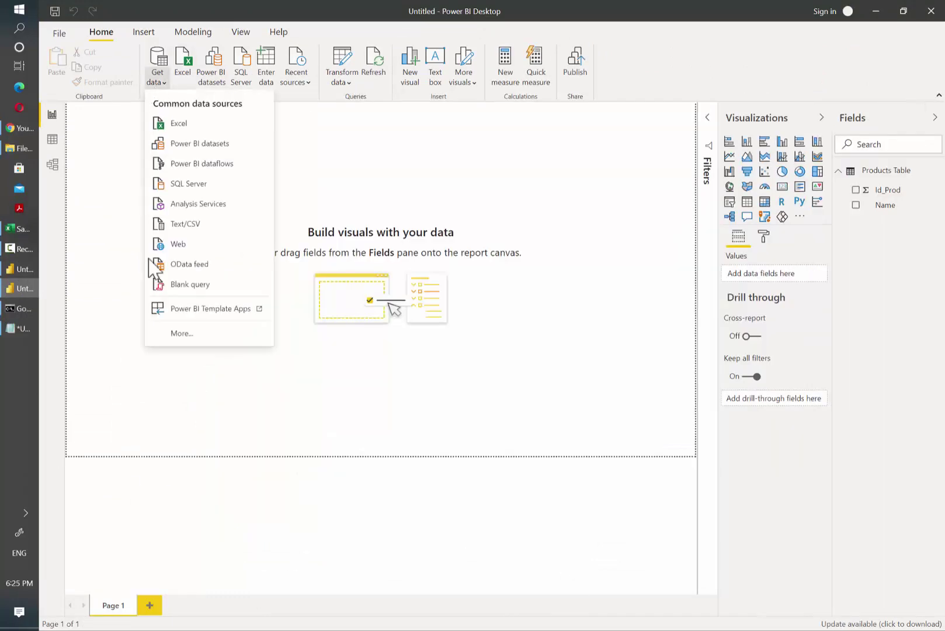
left_click(197, 339)
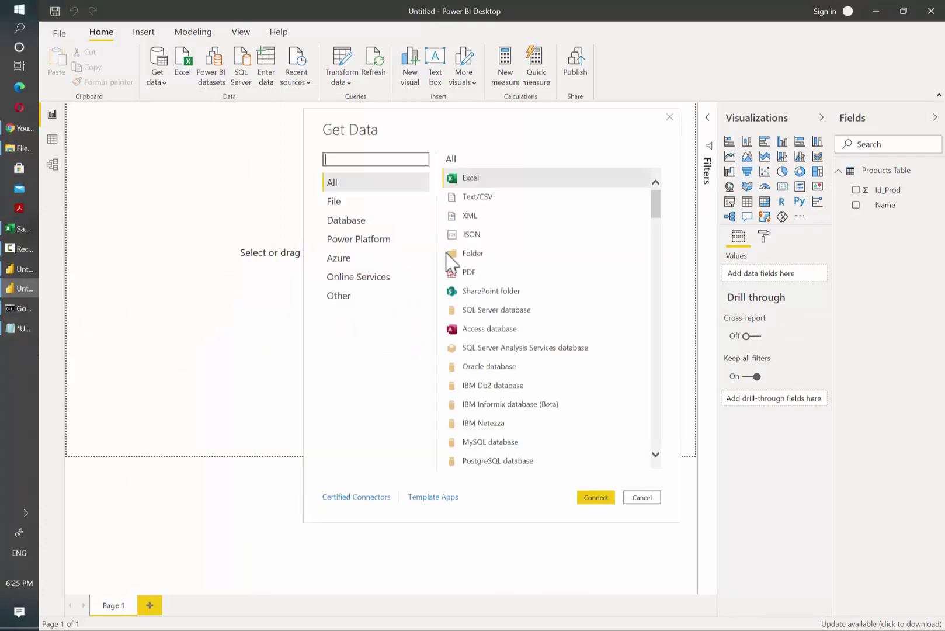
left_click(388, 223)
left_click(490, 310)
left_click(593, 497)
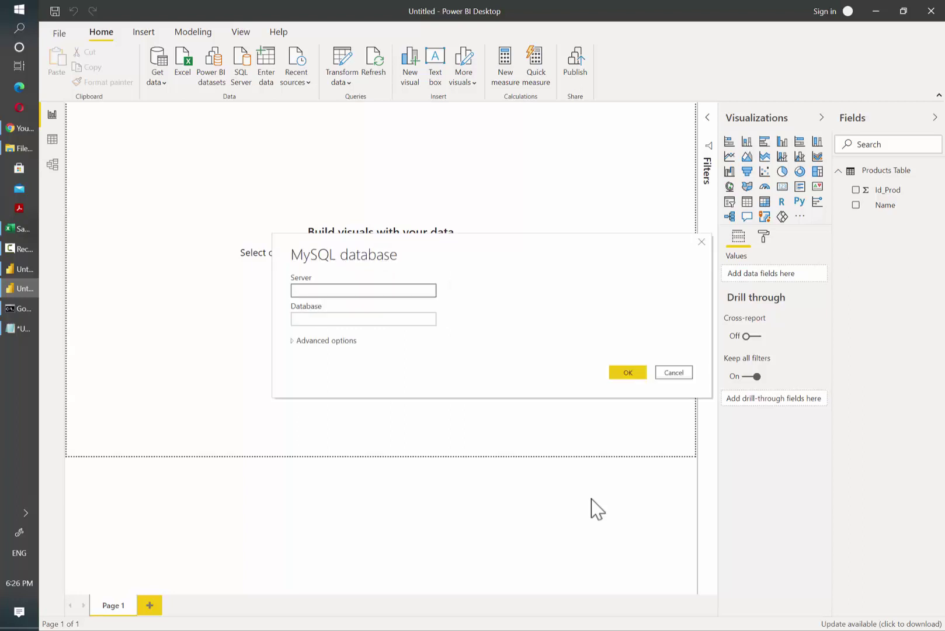
key("Tab")
type("model2")
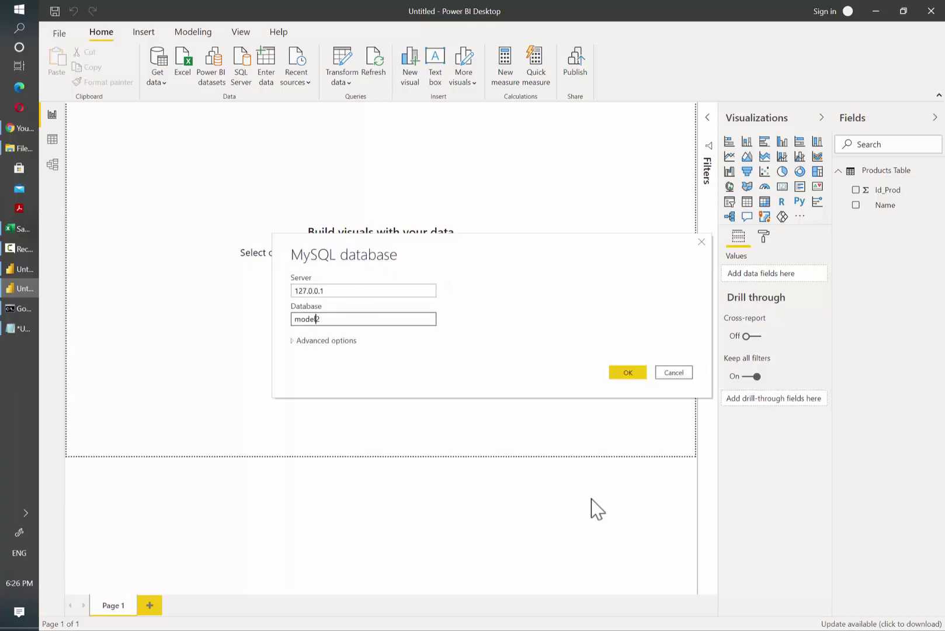
left_click(297, 319)
type("b")
Step: Add the SQL query from Notepad as the connection's SQL statement and open its result in Power Query for transformation
key("alt+Tab")
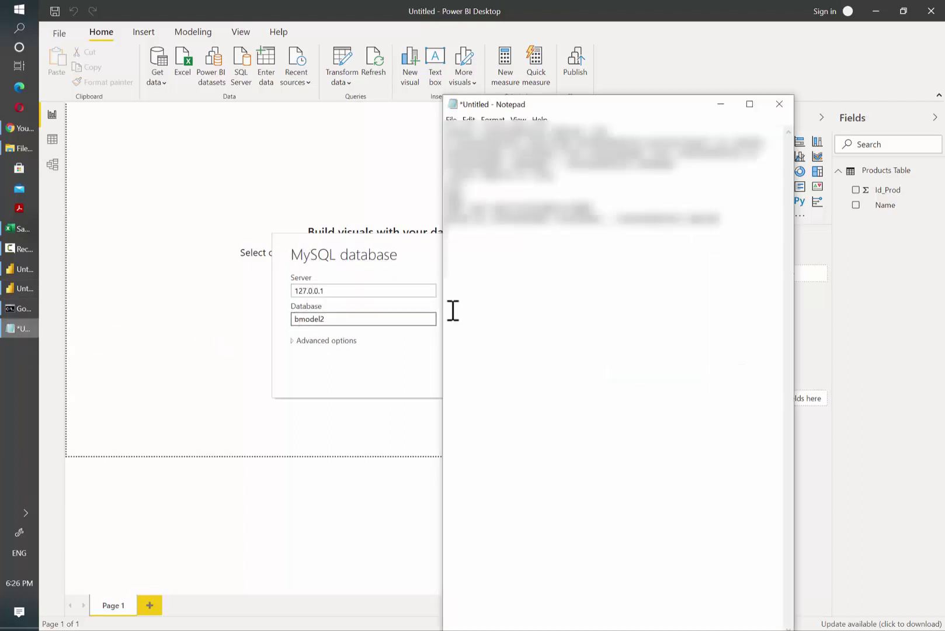
left_click(376, 290)
left_click(326, 340)
left_click(444, 424)
key("ctrl+v")
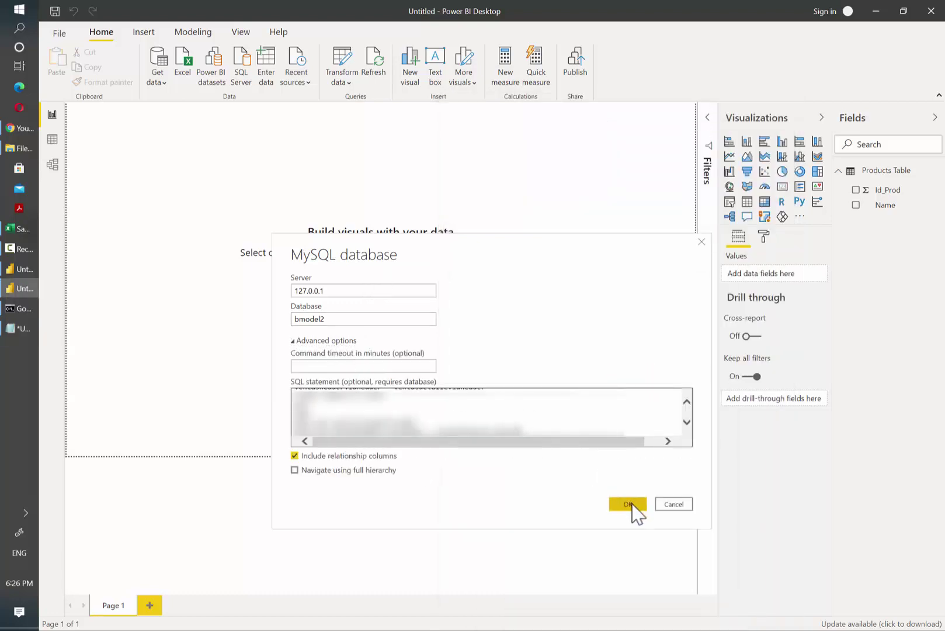
left_click(501, 439)
left_click(625, 506)
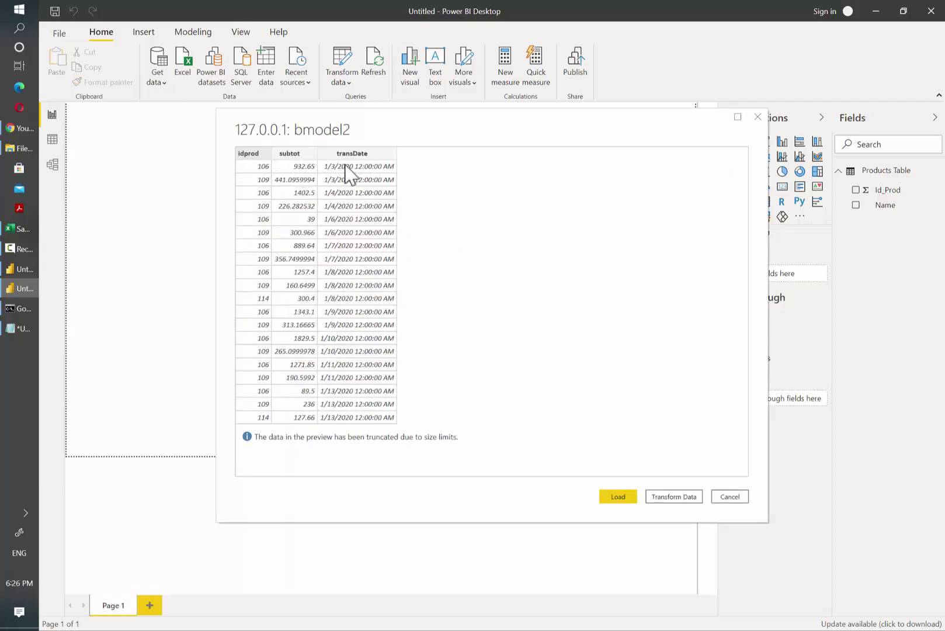
left_click(672, 496)
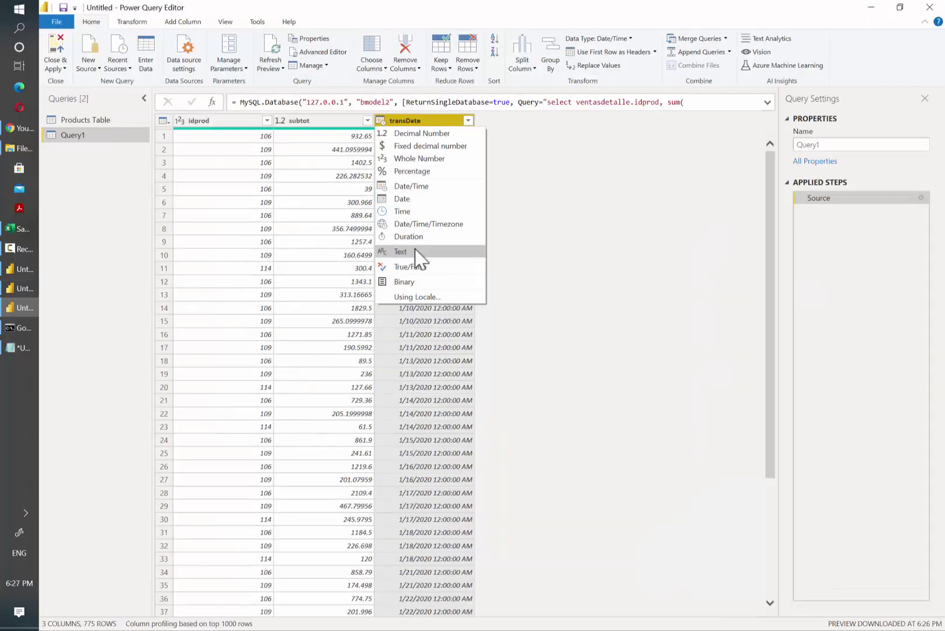
Step: Convert the transDate column to Text, then rename transDate to Timestamp and subtot to Value
left_click(420, 255)
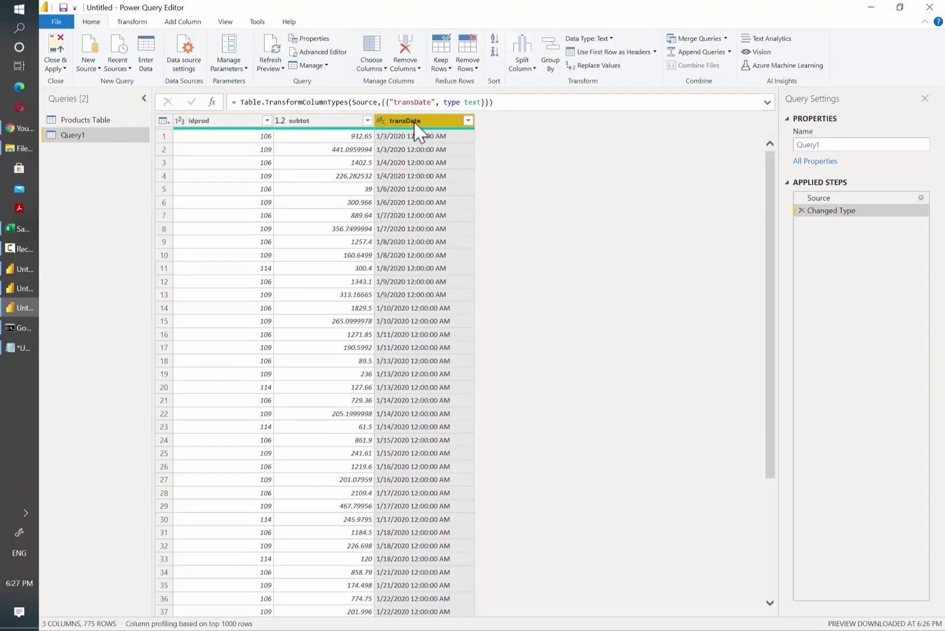
double_click(415, 121)
type("Timestamp")
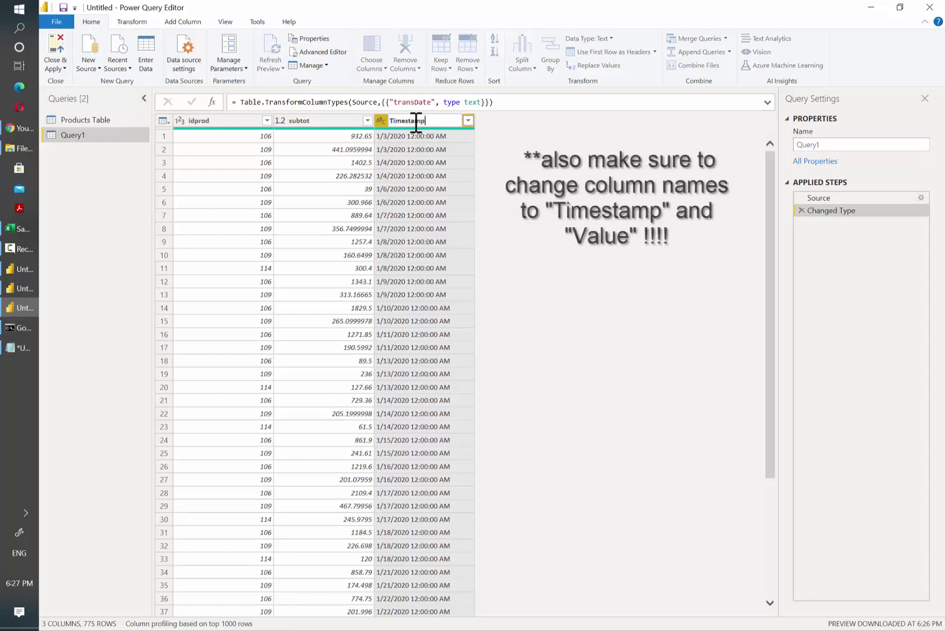
key("Return")
left_click(324, 121)
double_click(323, 122)
type("Value")
key("Return")
left_click(194, 122)
left_click(324, 121)
left_click(403, 122)
left_click(336, 125)
left_click(202, 124)
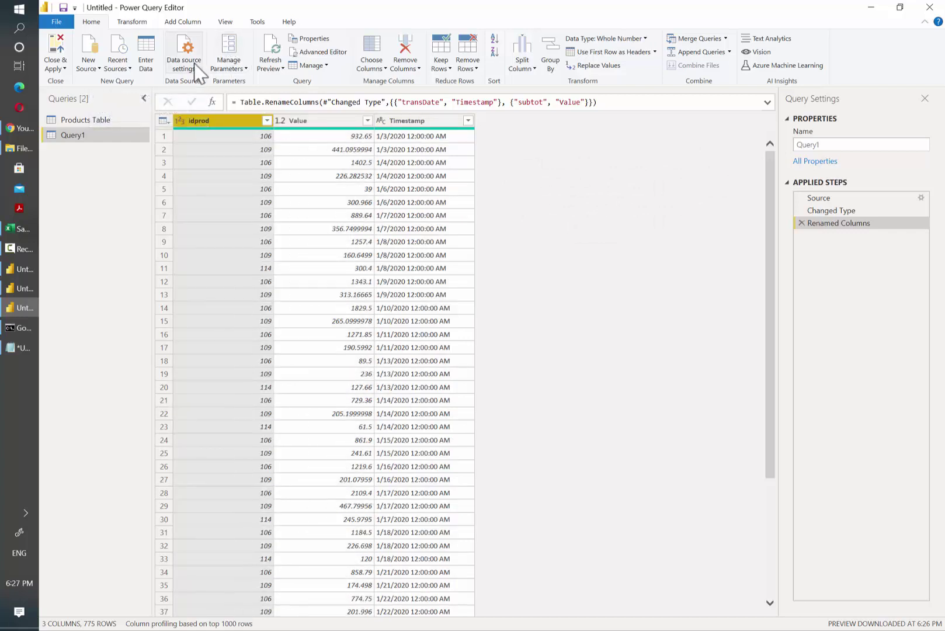
Step: Filter the idprod column to keep only product 106
left_click(267, 121)
left_click(89, 252)
left_click(89, 264)
left_click(202, 322)
Step: Remove all columns except Value and Timestamp, and rename the query to Data
left_click(315, 121)
left_click(431, 120, "shift")
right_click(432, 121)
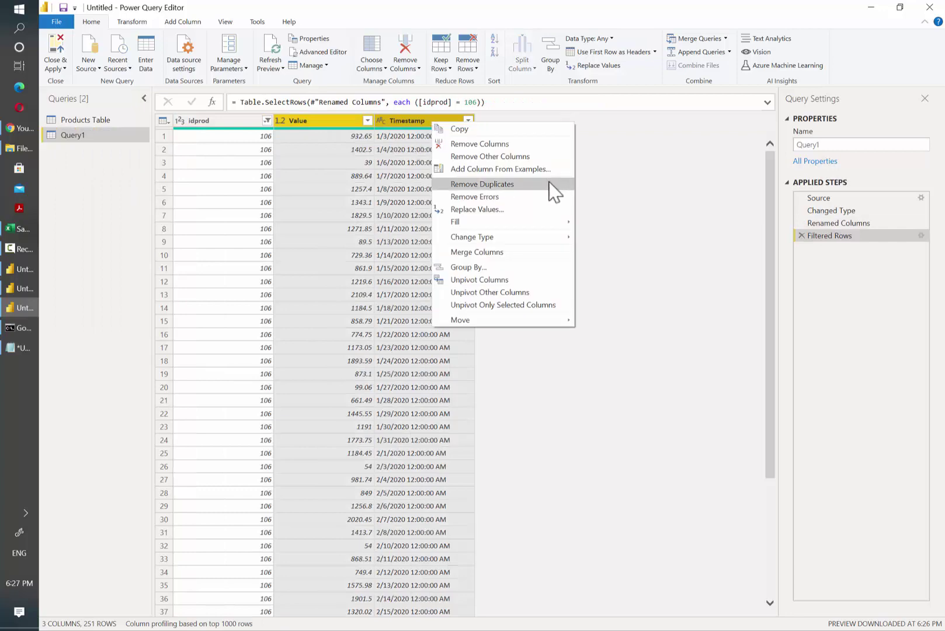
left_click(509, 156)
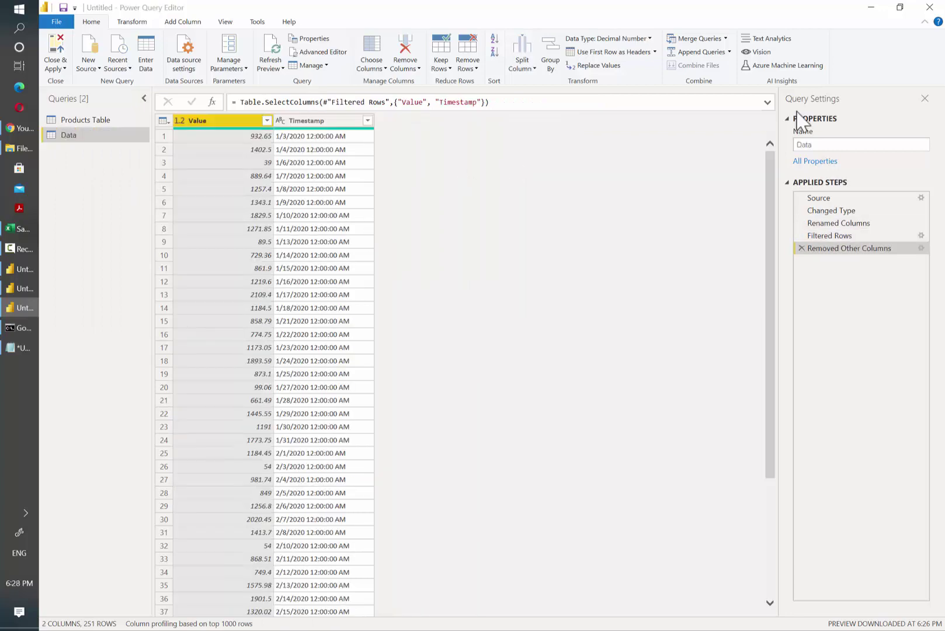
Step: Extract the steps preceding Renamed Columns in the Data query into a new query named Source
left_click(829, 199)
left_click(836, 212)
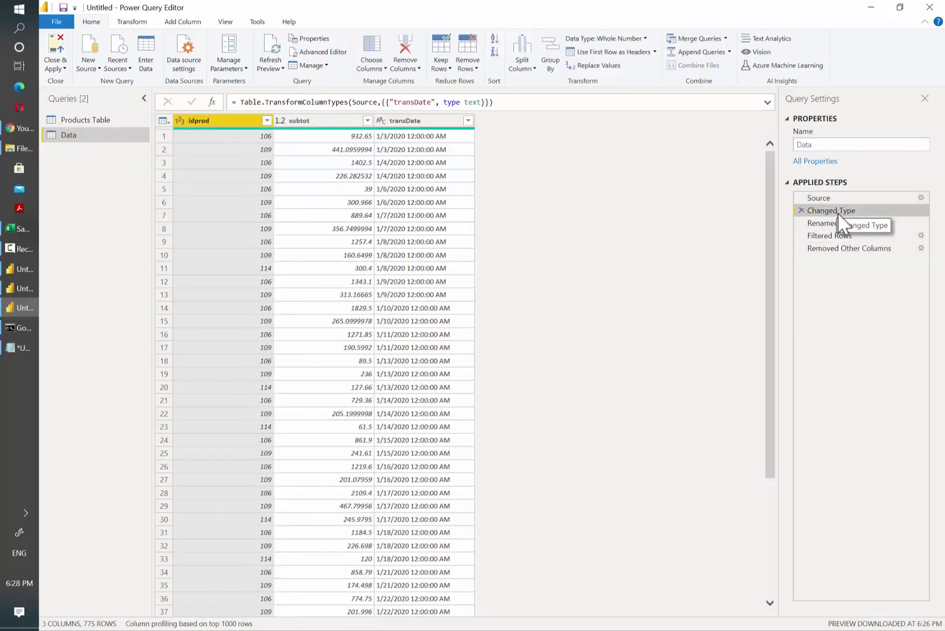
left_click(841, 223)
right_click(843, 224)
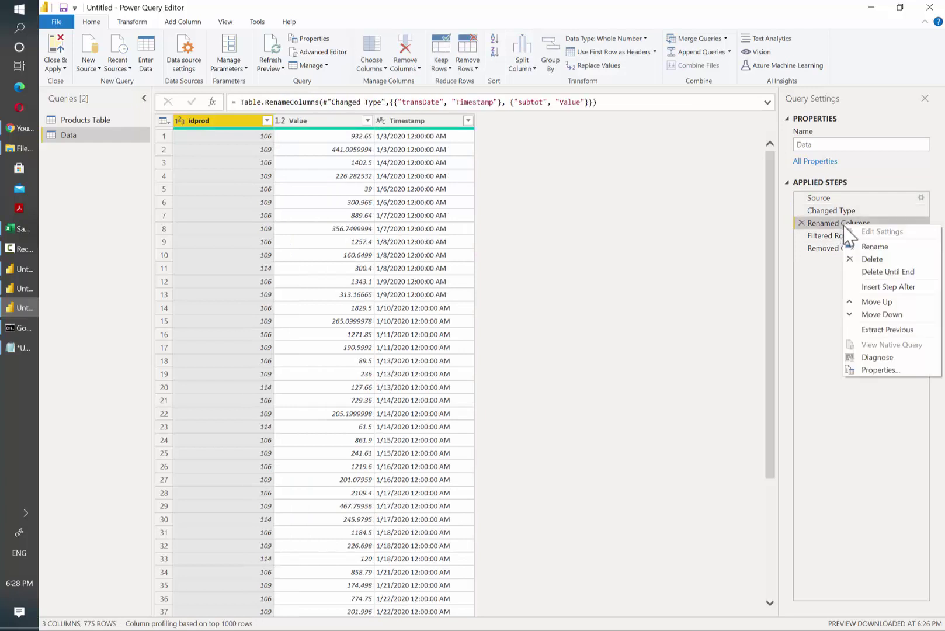
left_click(882, 327)
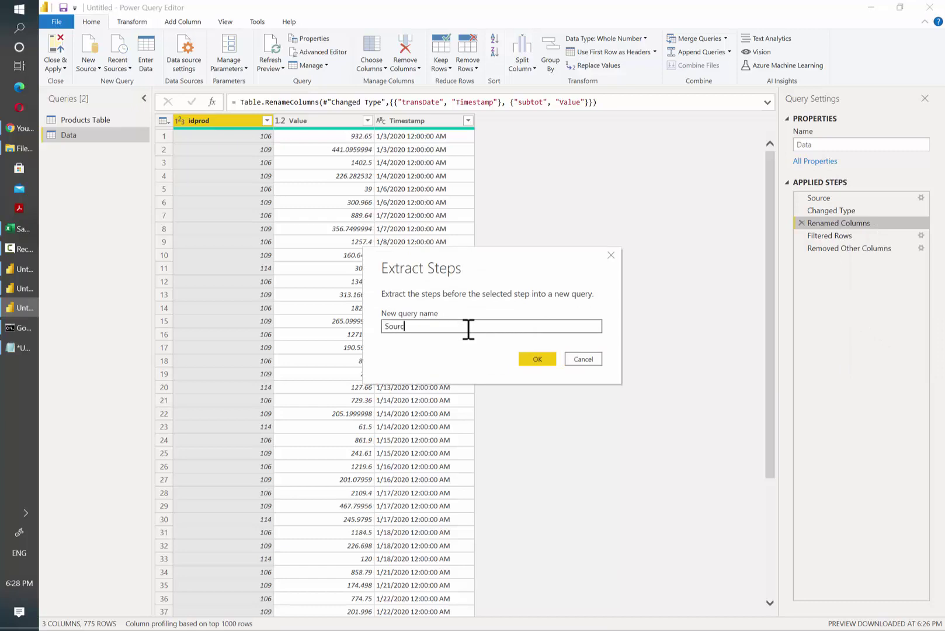
type("Sourc")
key("Return")
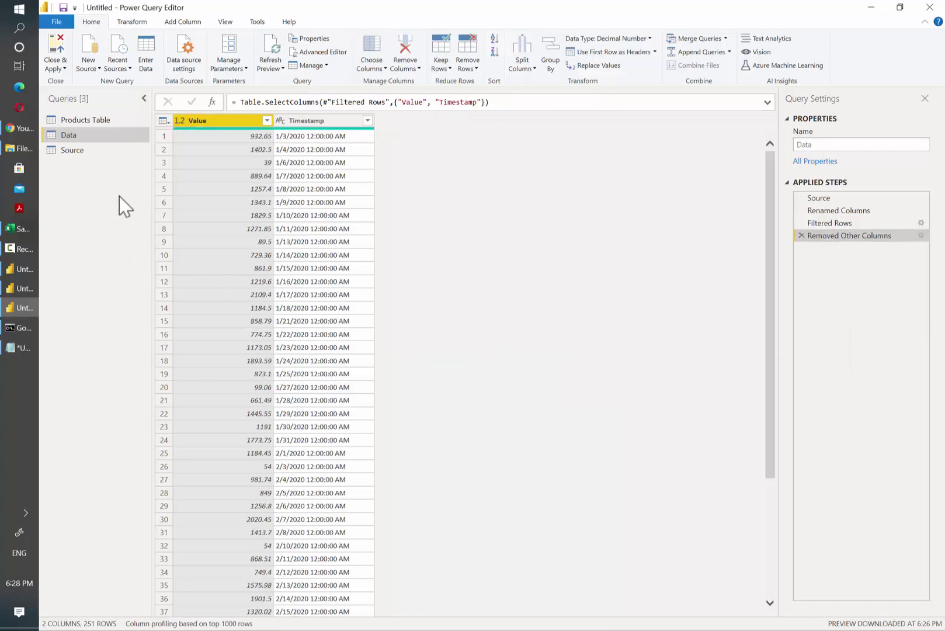
Step: Examine the extracted Source query and walk through the applied steps left in the Data query
left_click(110, 151)
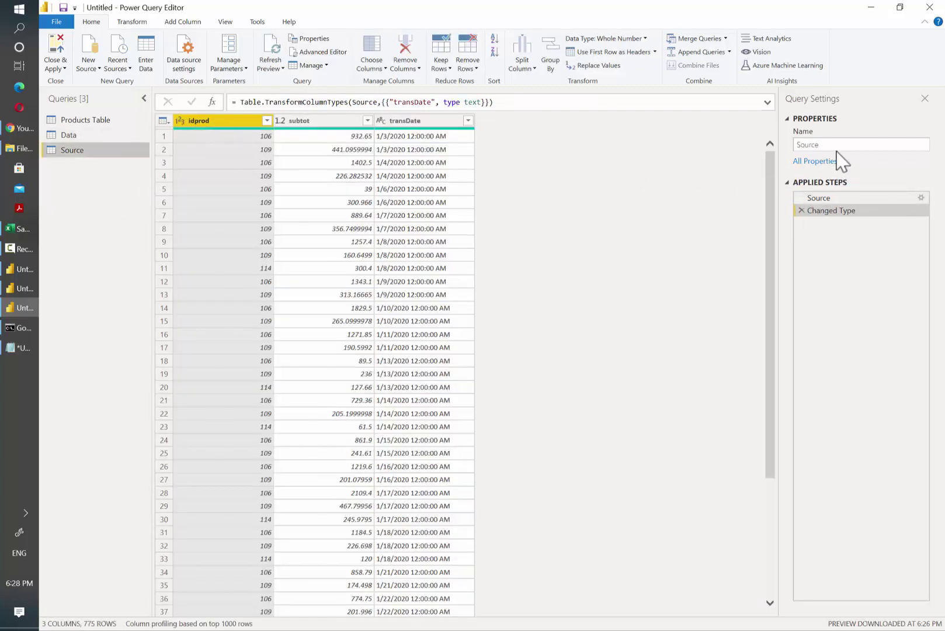
left_click(96, 135)
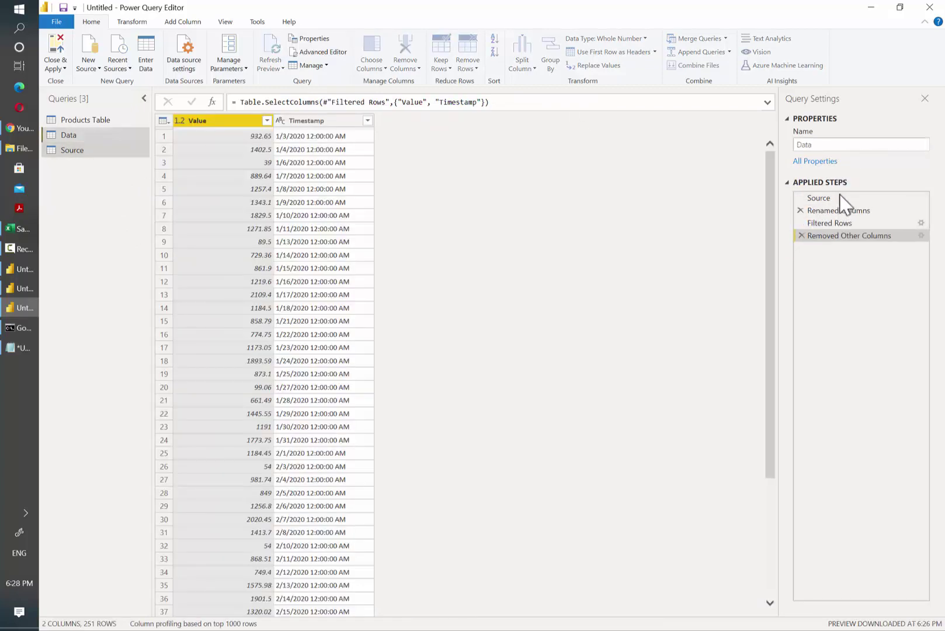
left_click(839, 203)
left_click(853, 210)
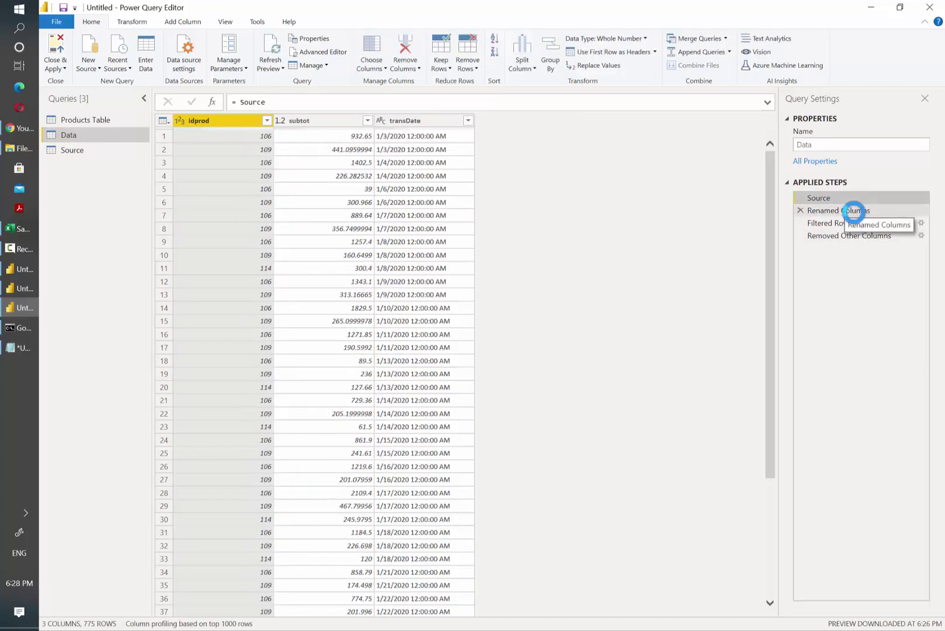
left_click(864, 223)
left_click(886, 236)
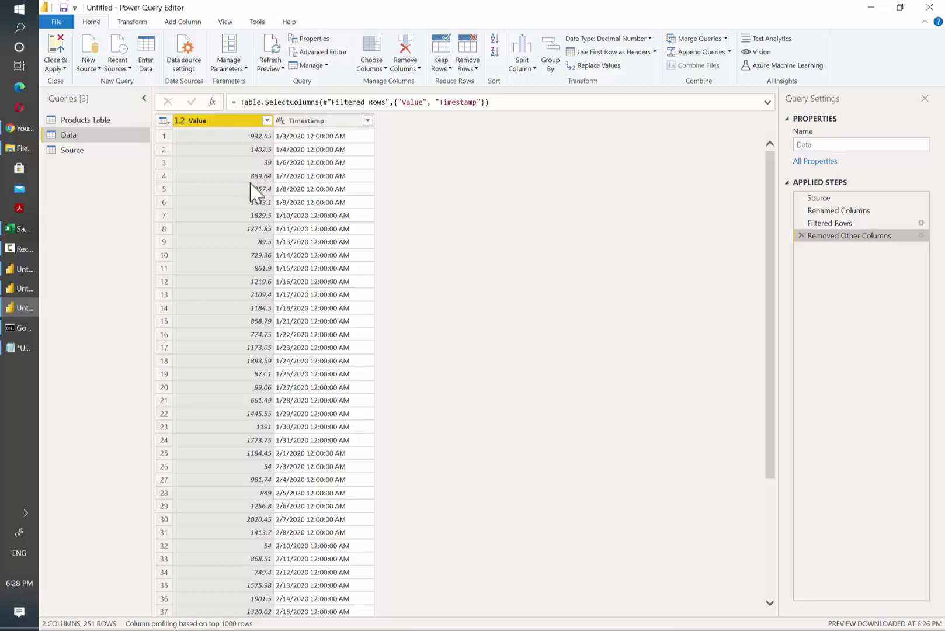
Step: Turn the Data query into a function by adding the header "(productid, sourcedata) =>" above let in its M code
left_click(317, 52)
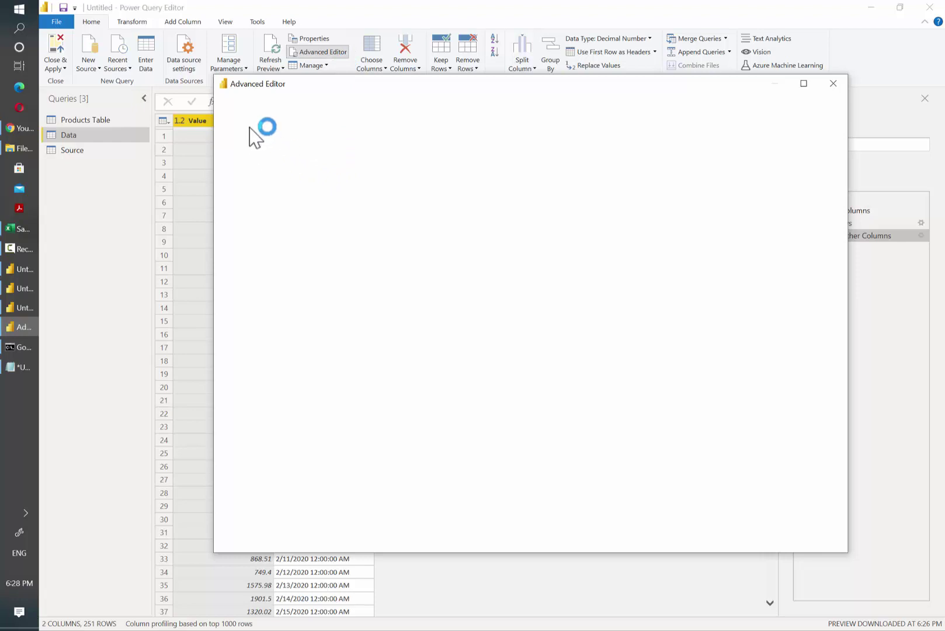
left_click(246, 151)
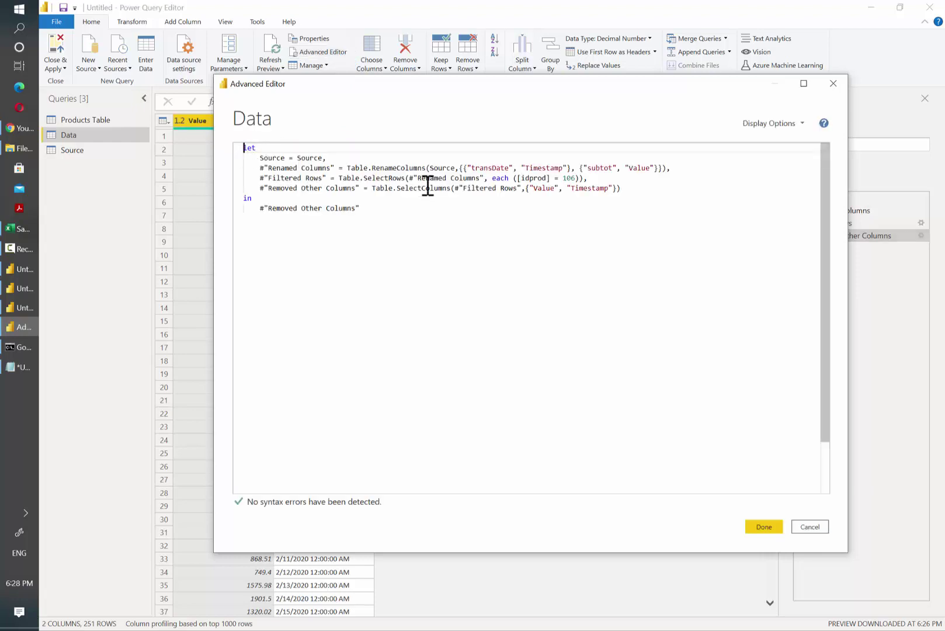
scroll(429, 185, "up", 1)
type(")")
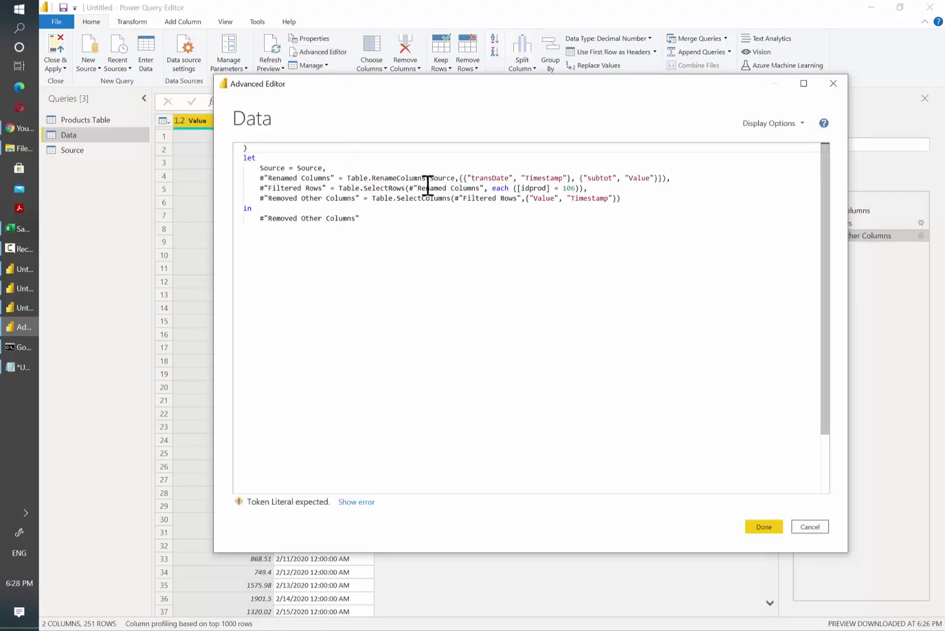
key("BackSpace")
type("(product")
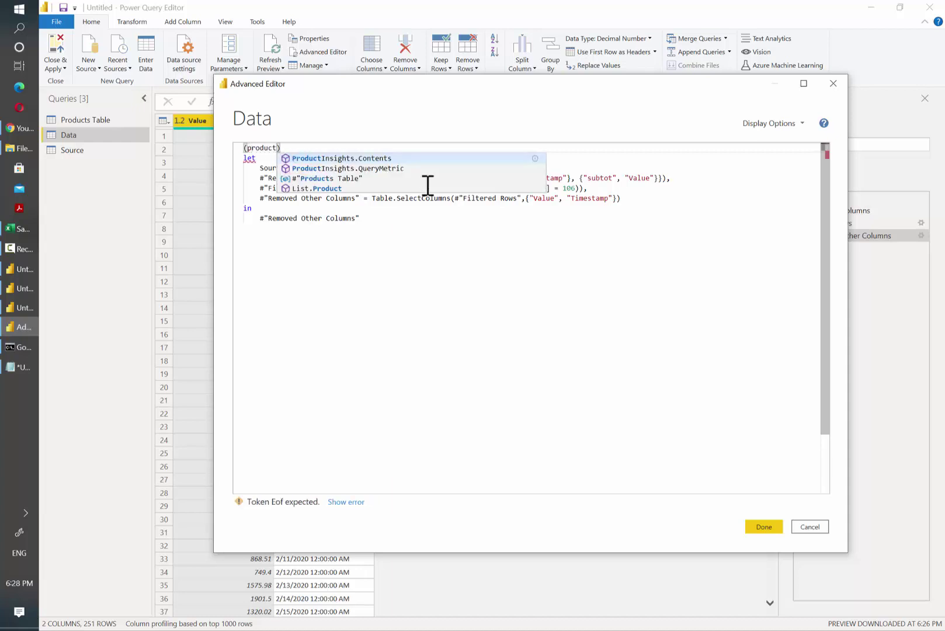
type("id,")
type("as")
key("BackSpace")
key("BackSpace")
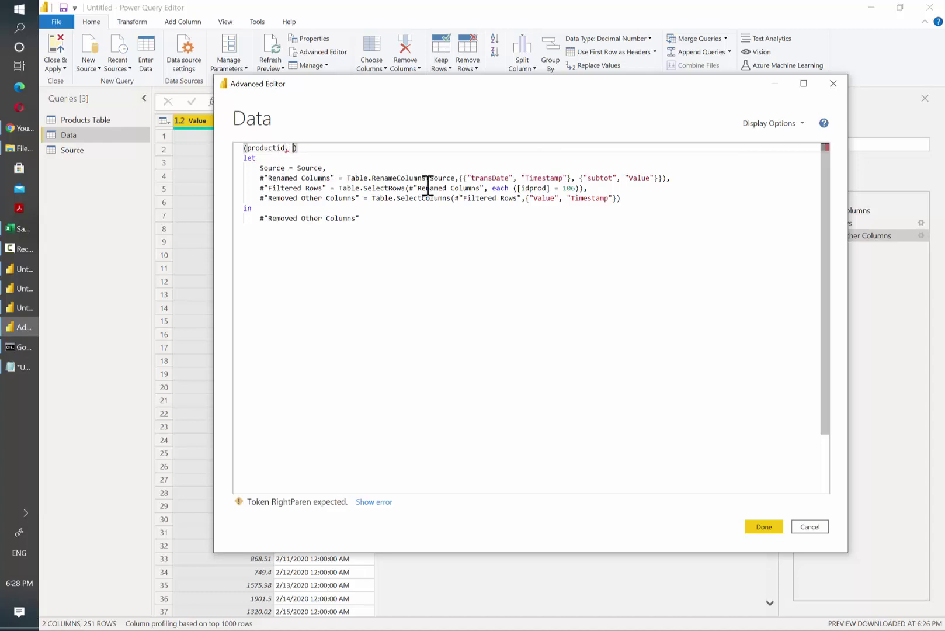
type("source")
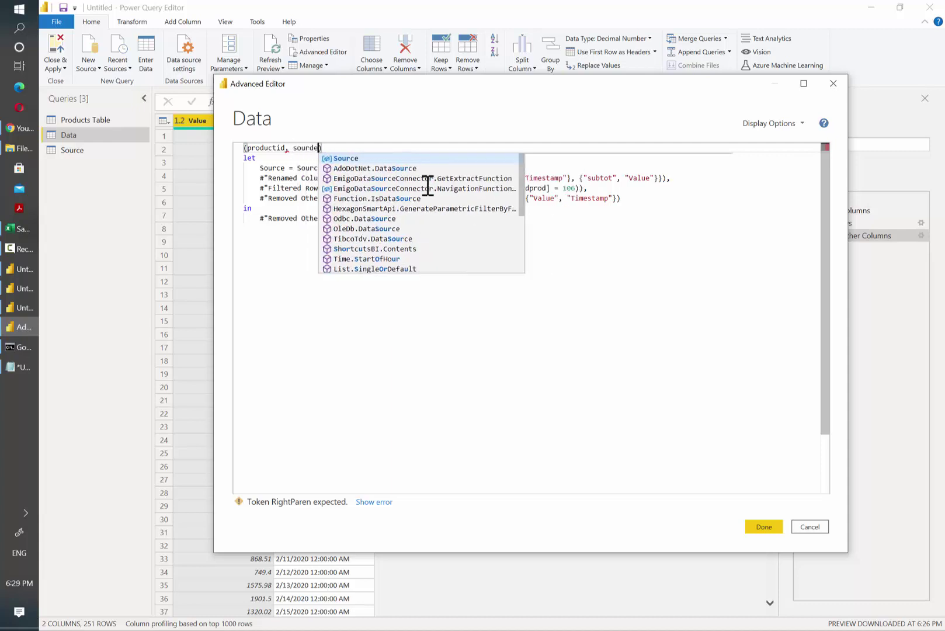
type("data)")
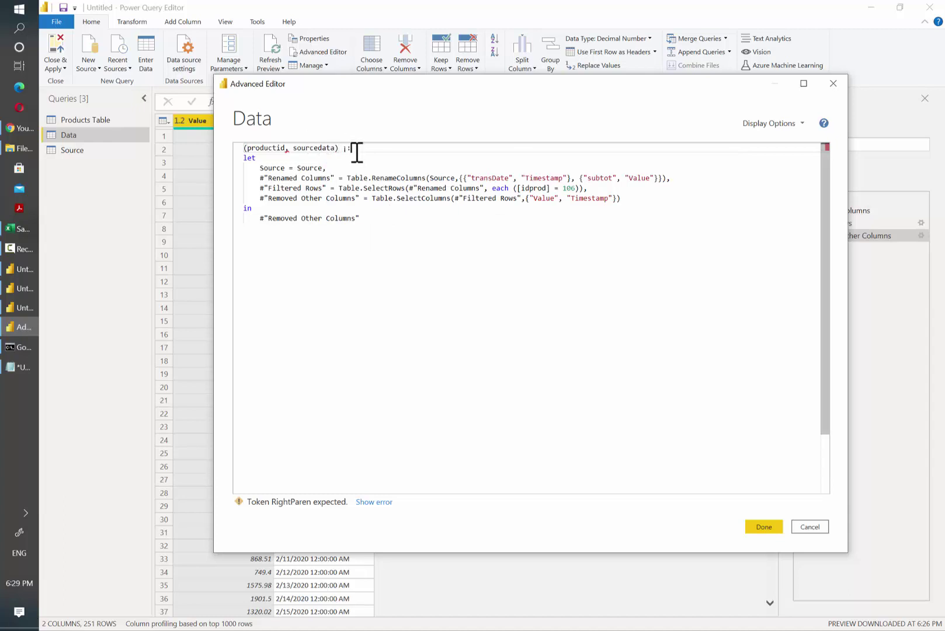
type(" =>")
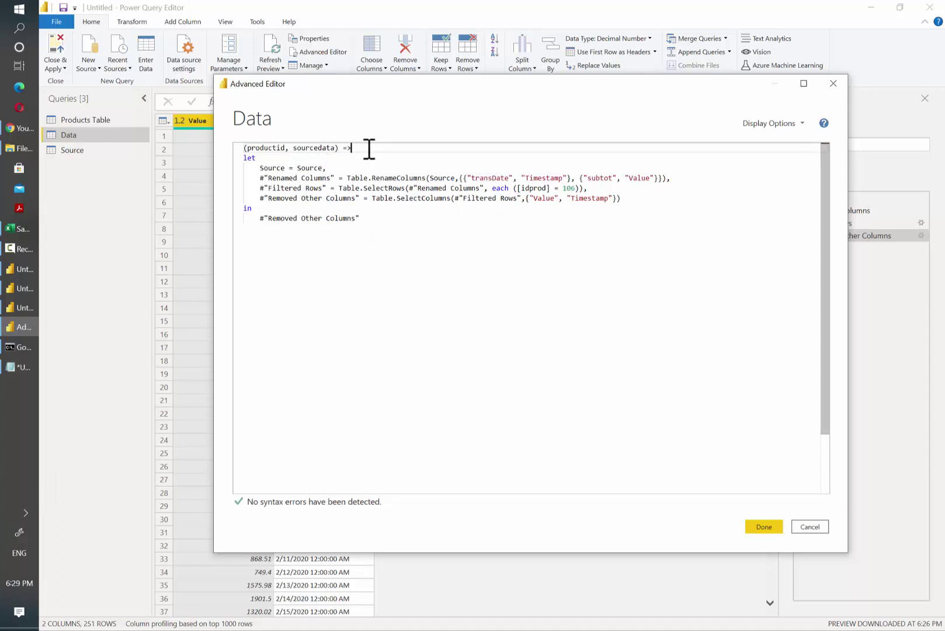
Step: Replace the fixed value 106 in the Filtered Rows condition with the productid parameter
double_click(274, 148)
key("ctrl+c")
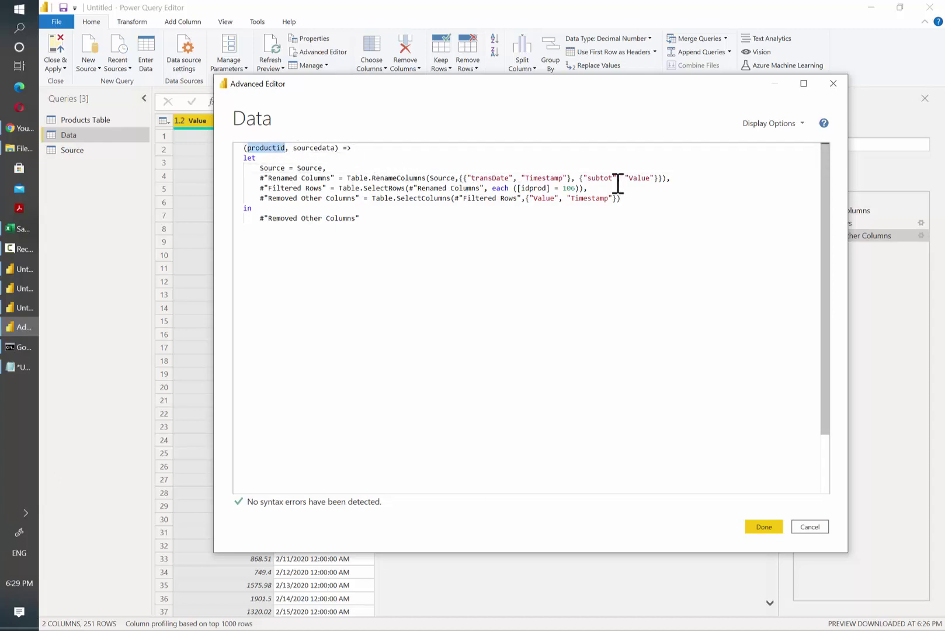
double_click(568, 188)
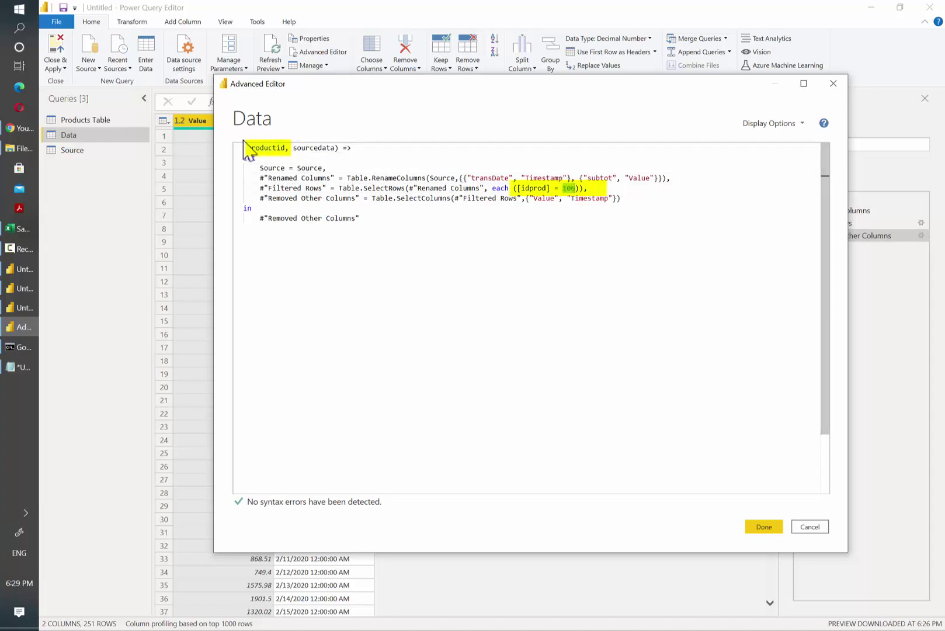
key("ctrl+v")
key("ctrl+z")
key("ctrl+y")
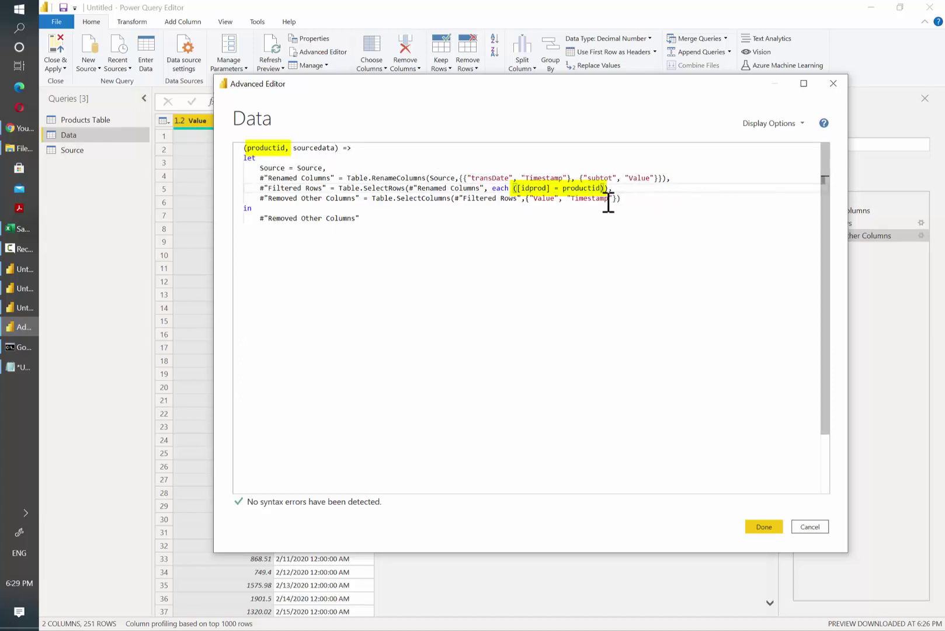
key("ctrl+z")
key("ctrl+y")
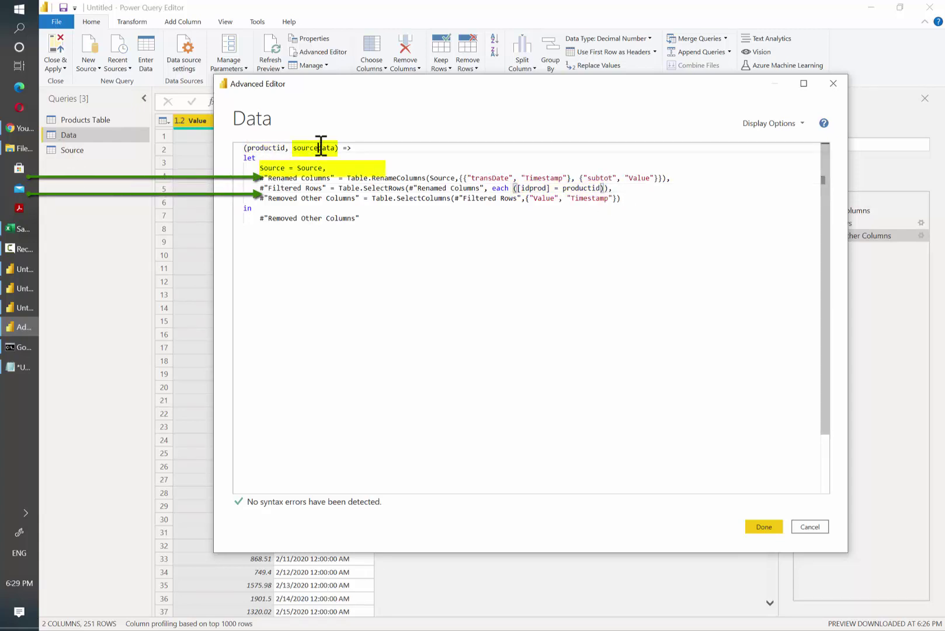
Step: Set the function's Source step to the sourcedata parameter and apply the edited code
left_click(313, 167)
type("s")
key("Tab")
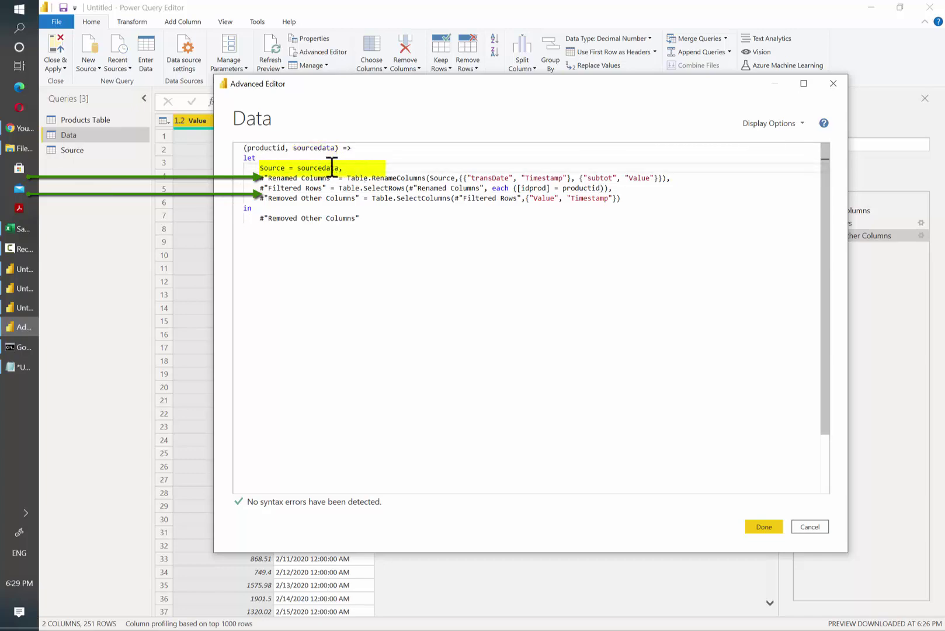
left_click(762, 529)
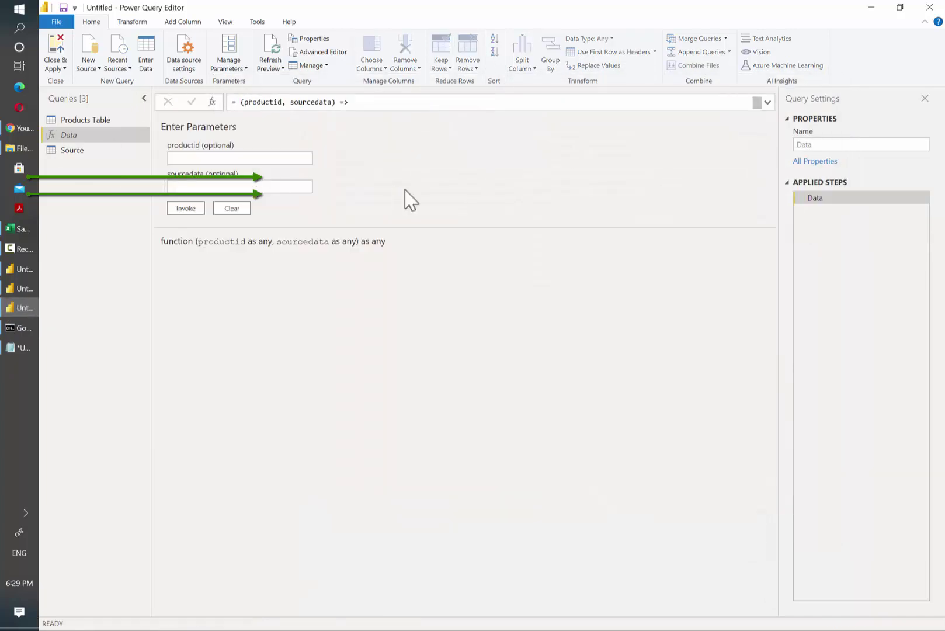
Step: Move the Source query to the top of the query list and rename it Source_data
left_click_drag(76, 150, 90, 120)
left_click(837, 145)
type("_data")
Step: Insert a step after Changed Type in the Products Table query and set its formula to Source_data
left_click(97, 135)
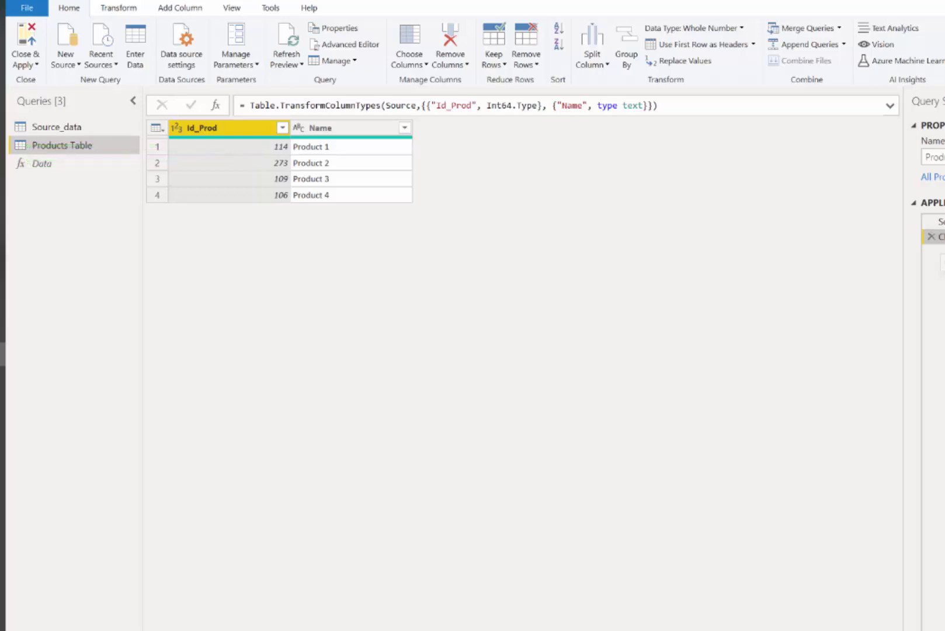
right_click(941, 238)
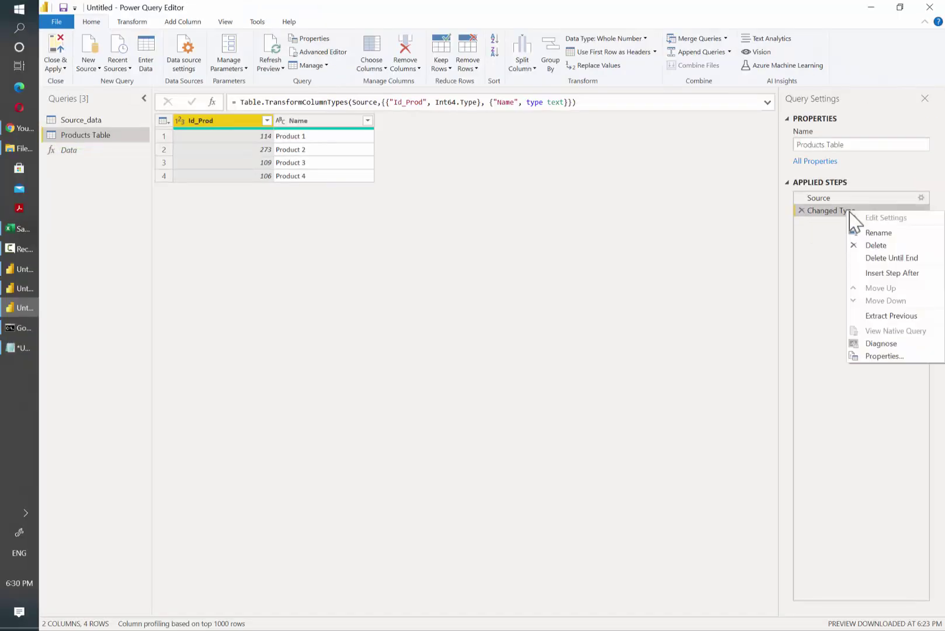
left_click(912, 274)
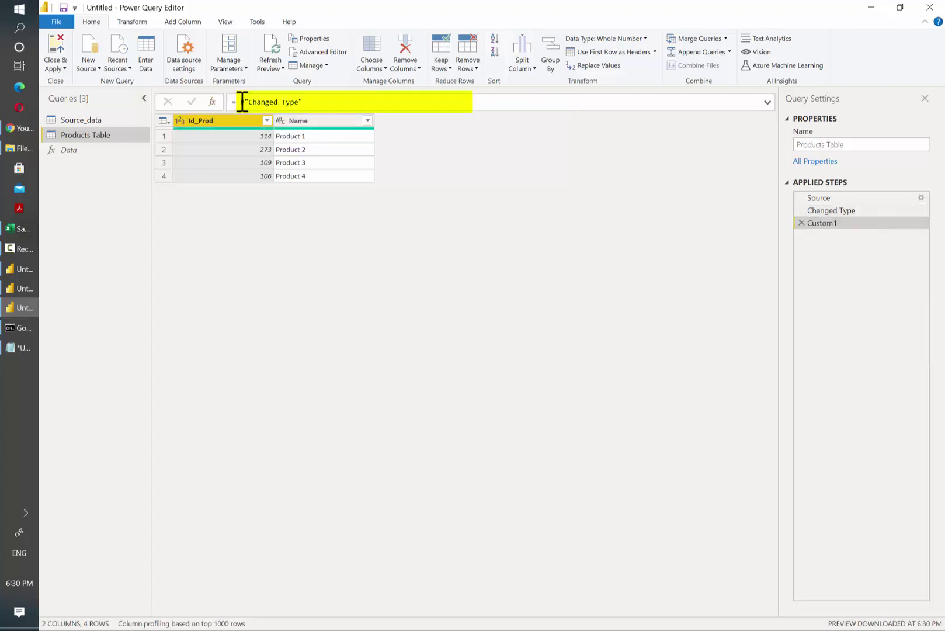
triple_click(294, 101)
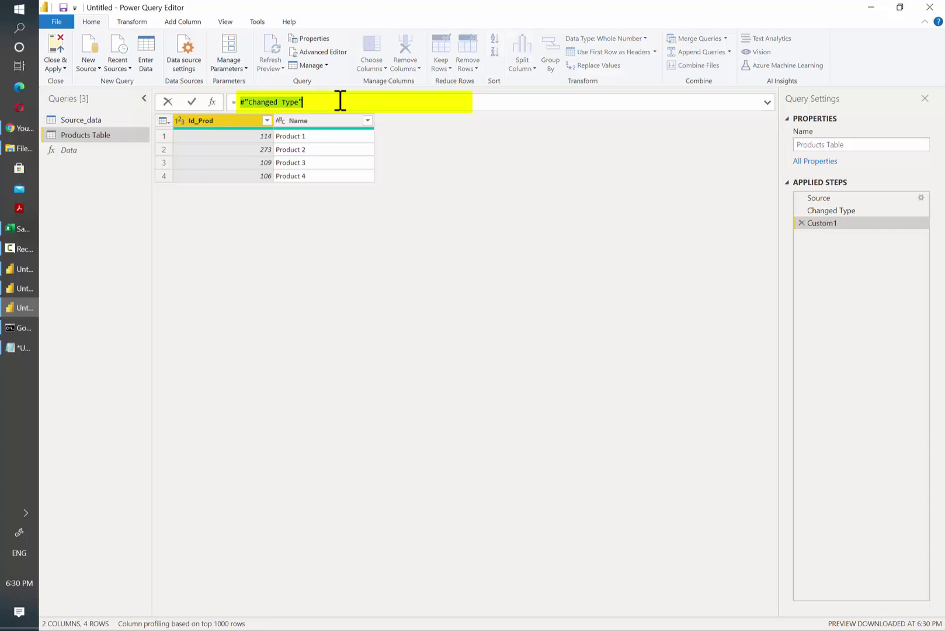
type("Sour")
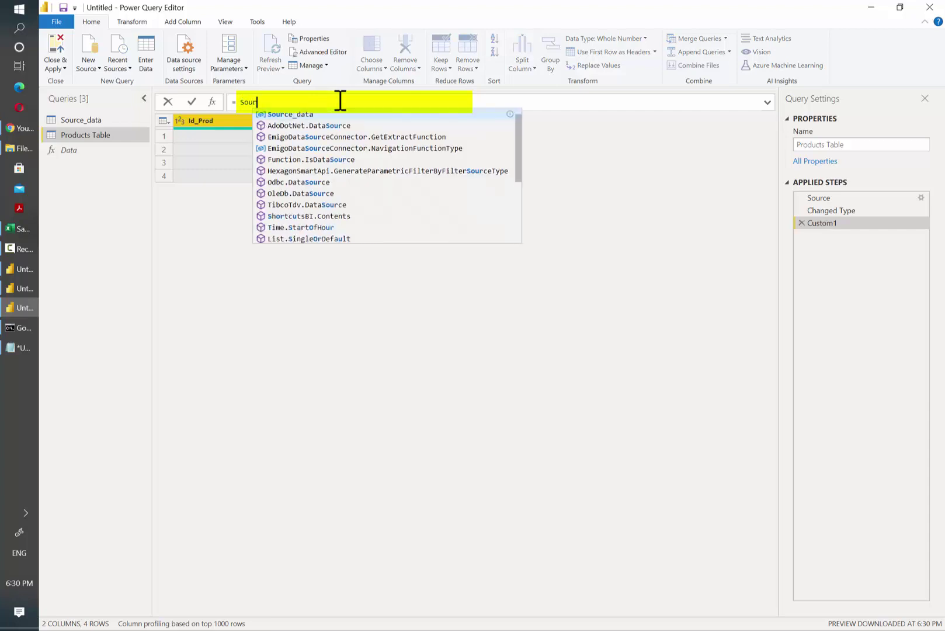
type("ce_data")
key("Return")
Step: Rename the inserted step that references Source_data as Static_Table
right_click(848, 223)
left_click(881, 246)
type("Static")
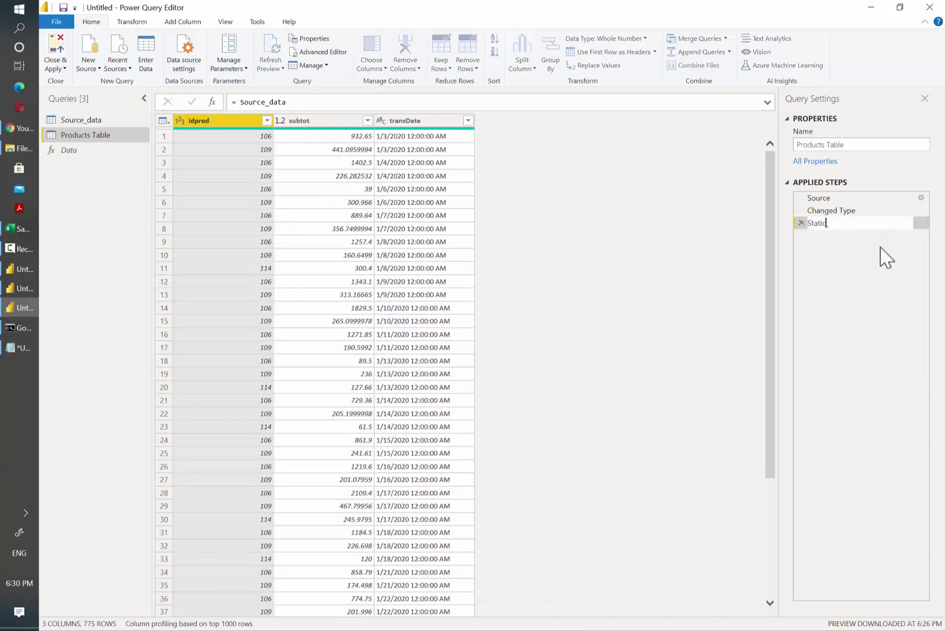
key("Return")
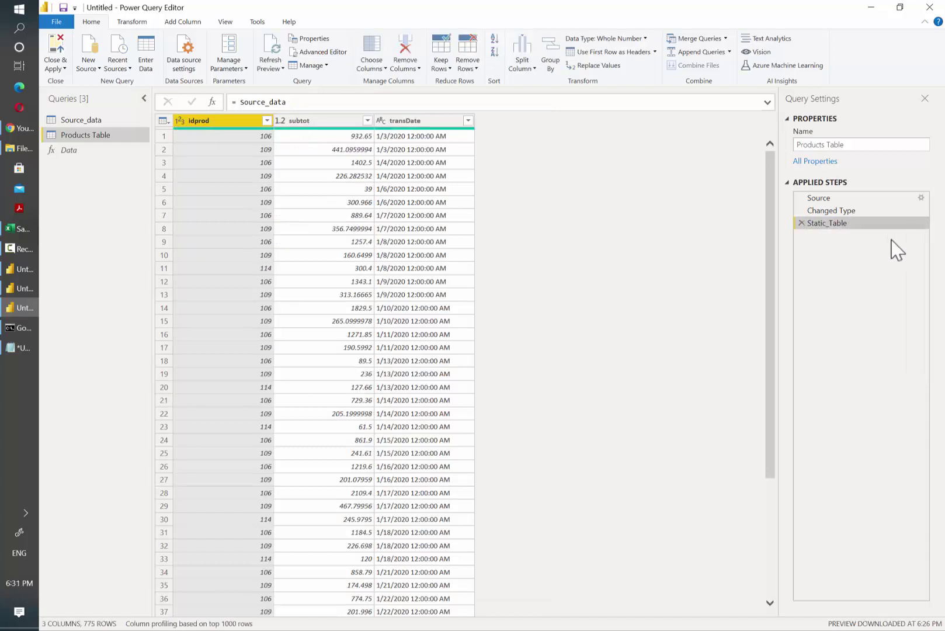
Step: Insert a step after Static_Table with the formula #"Changed Type" and compare it with the original Changed Type step
right_click(849, 224)
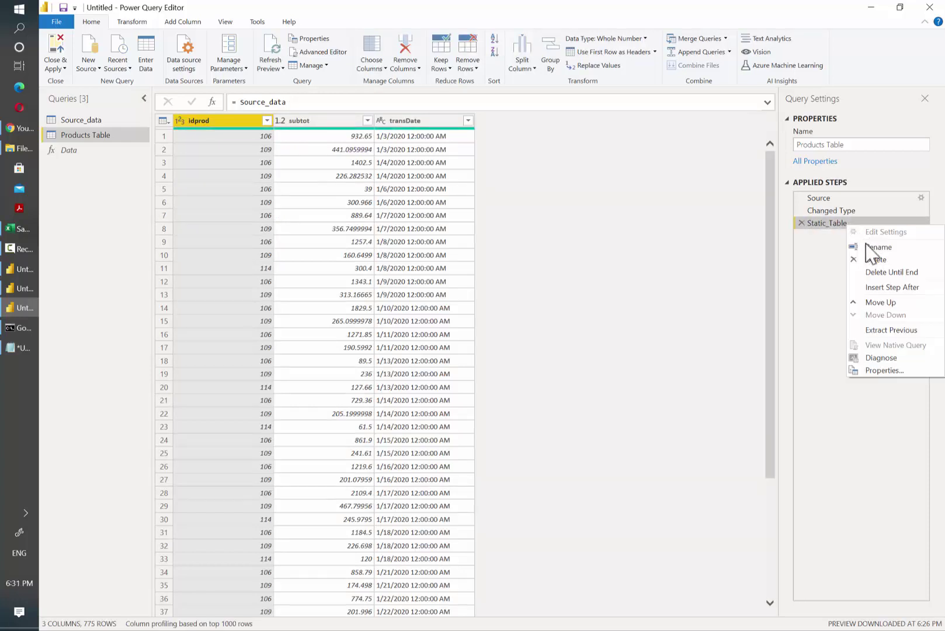
left_click(911, 289)
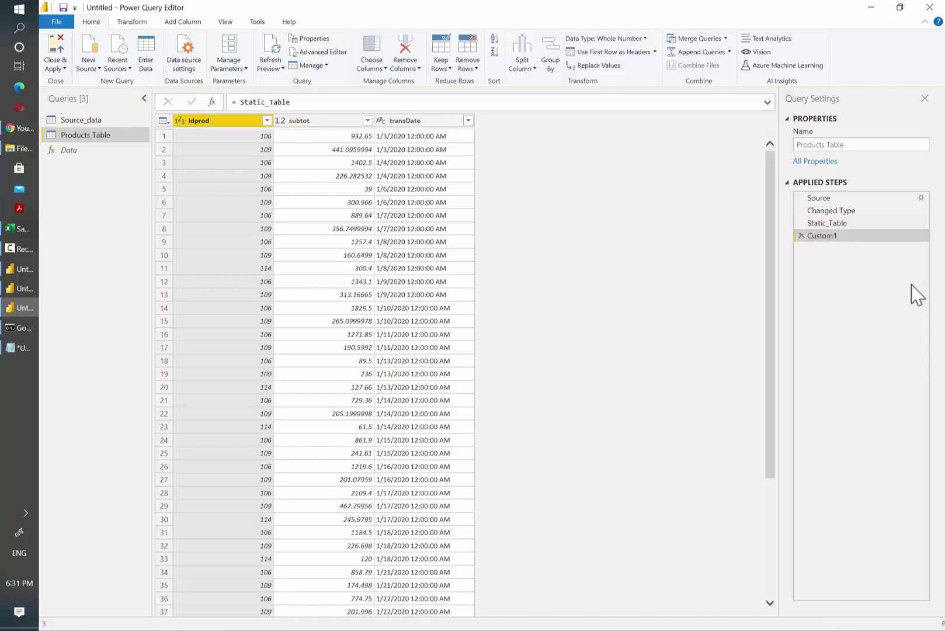
double_click(383, 104)
type("#Cha")
key("Tab")
key("Return")
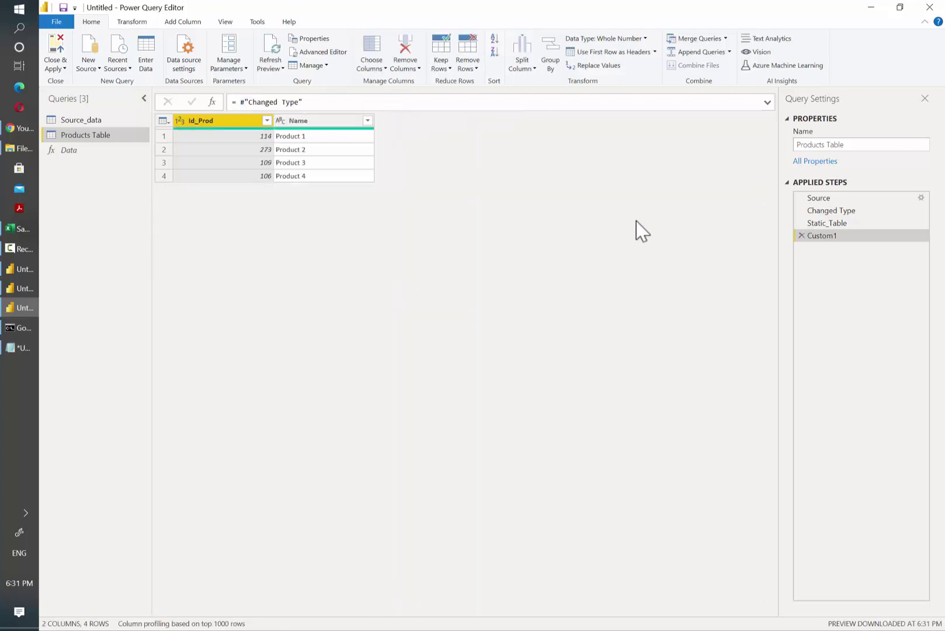
left_click(836, 212)
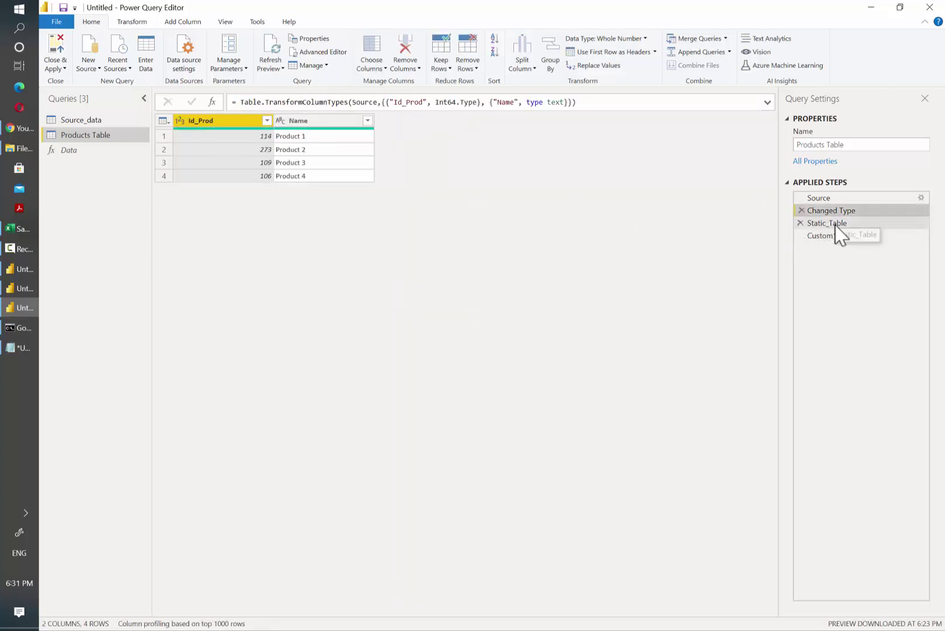
left_click(839, 236)
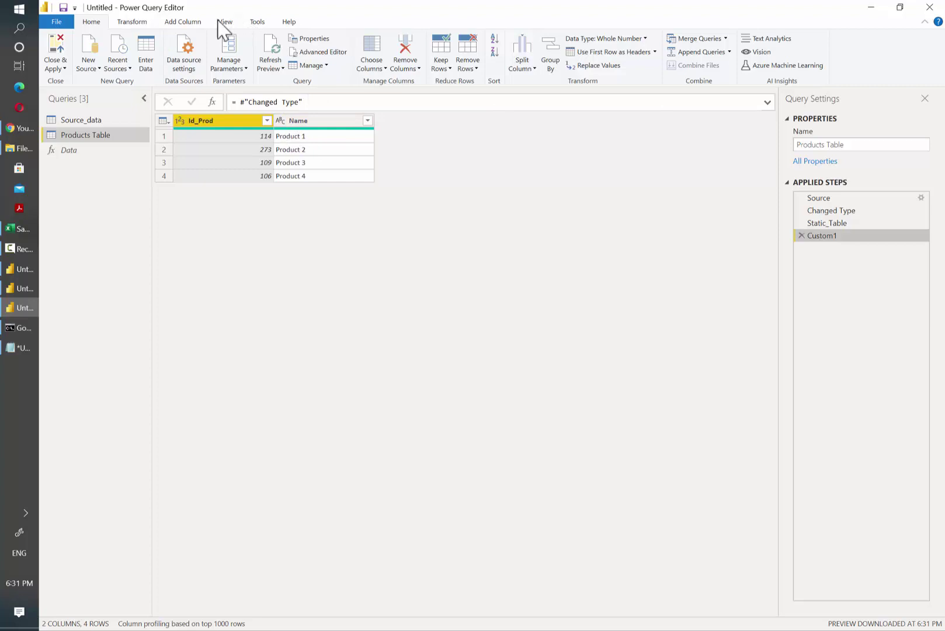
Step: Add a DataAnom column by invoking the Data function with Id_Prod as productid and the placeholder 123 as sourcedata
left_click(183, 21)
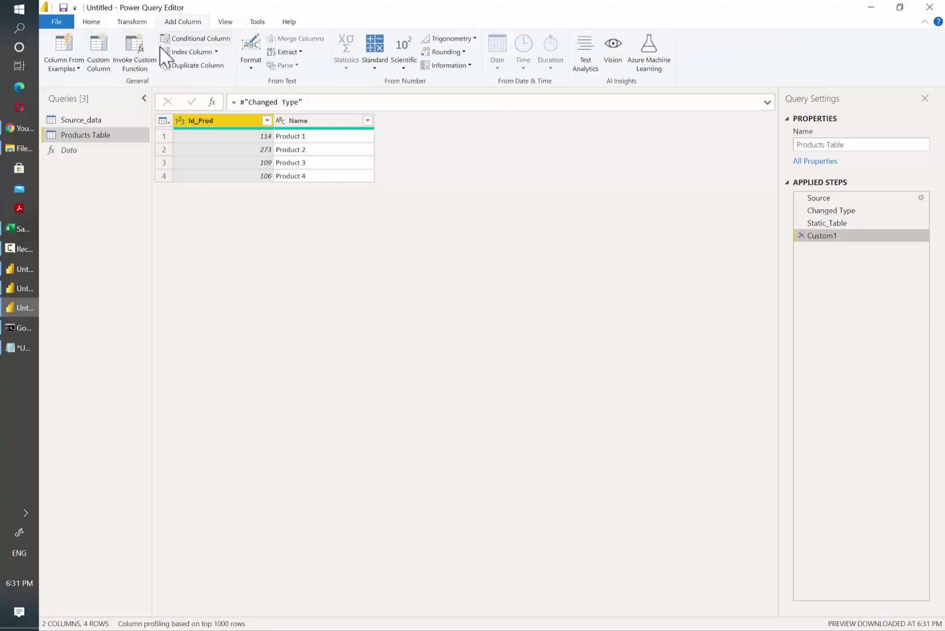
left_click(137, 54)
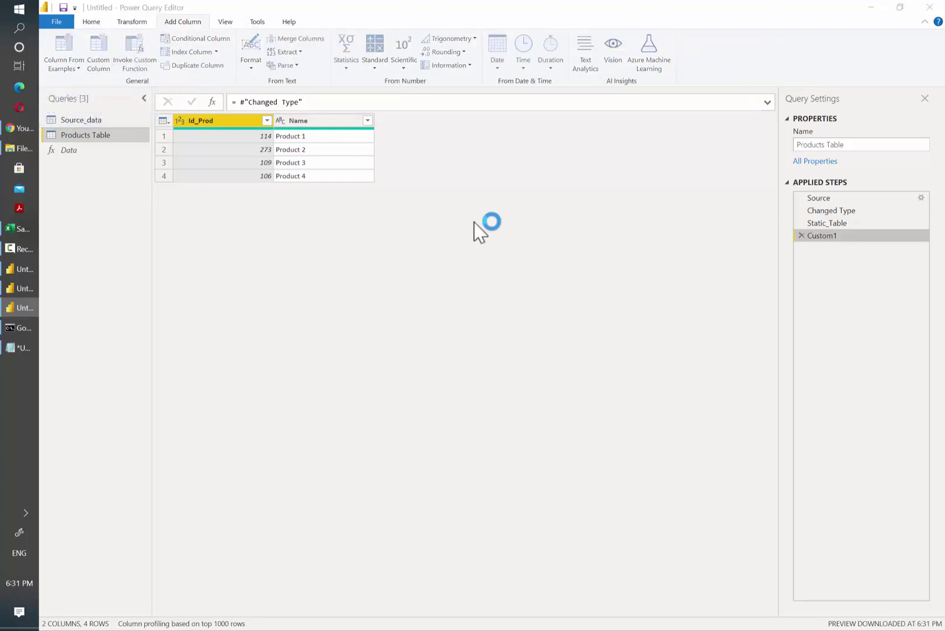
type("DataAnom")
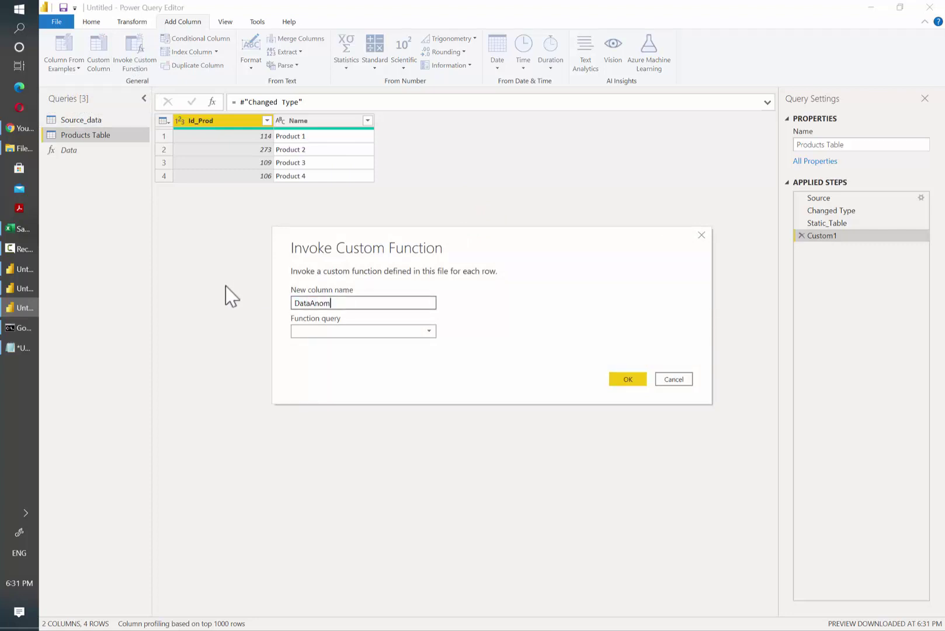
left_click(383, 331)
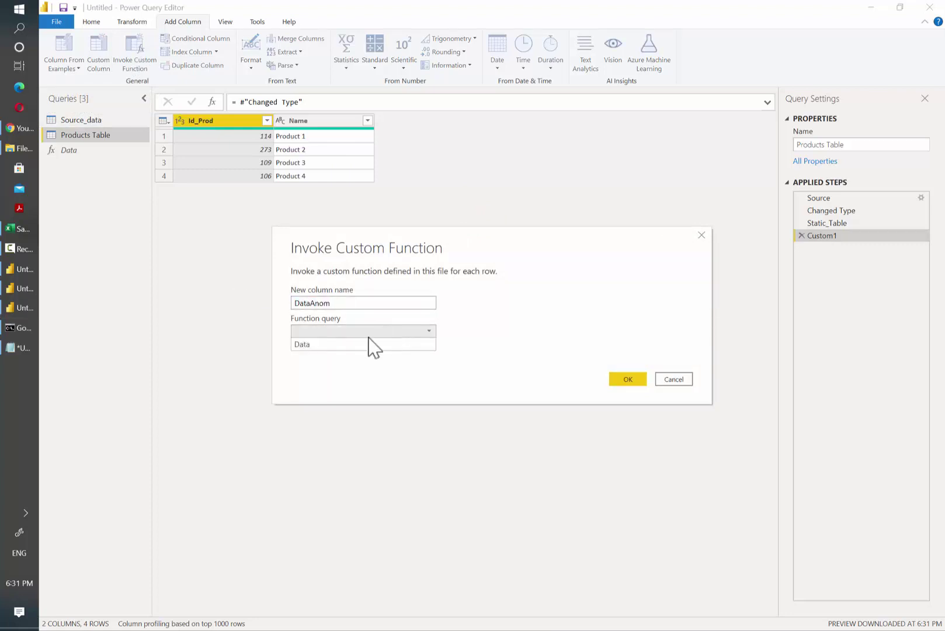
left_click(320, 344)
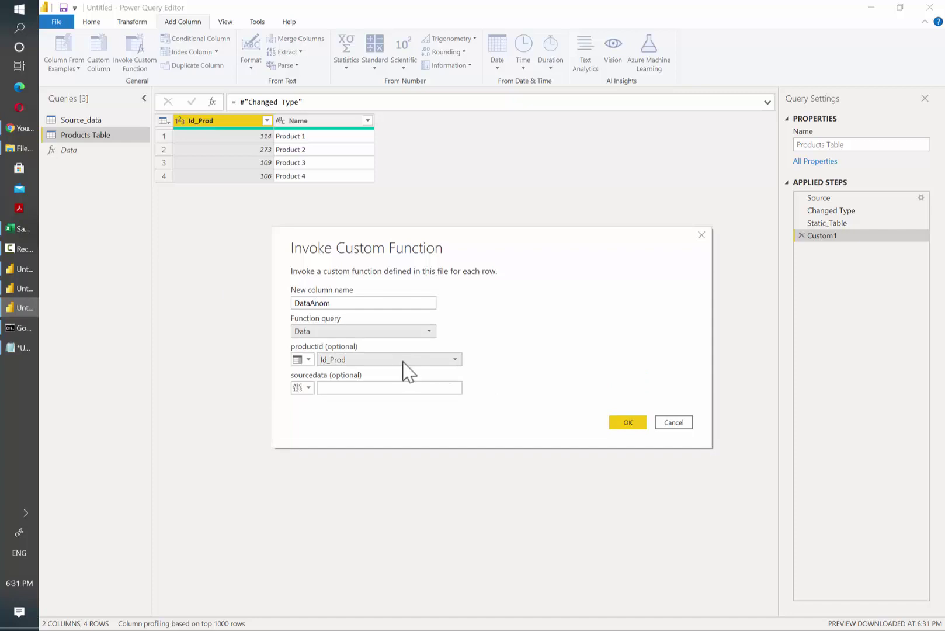
left_click(308, 388)
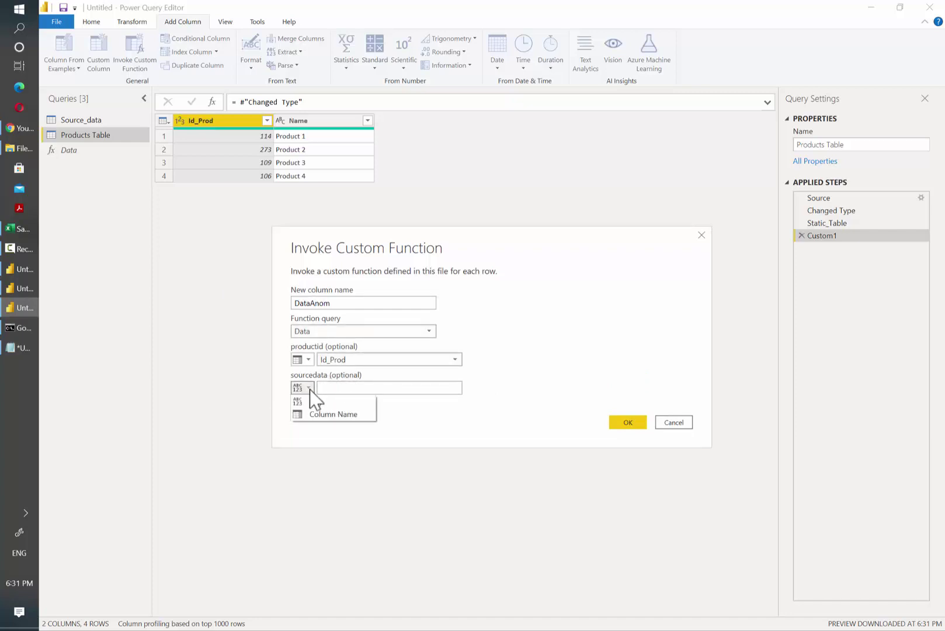
left_click(315, 402)
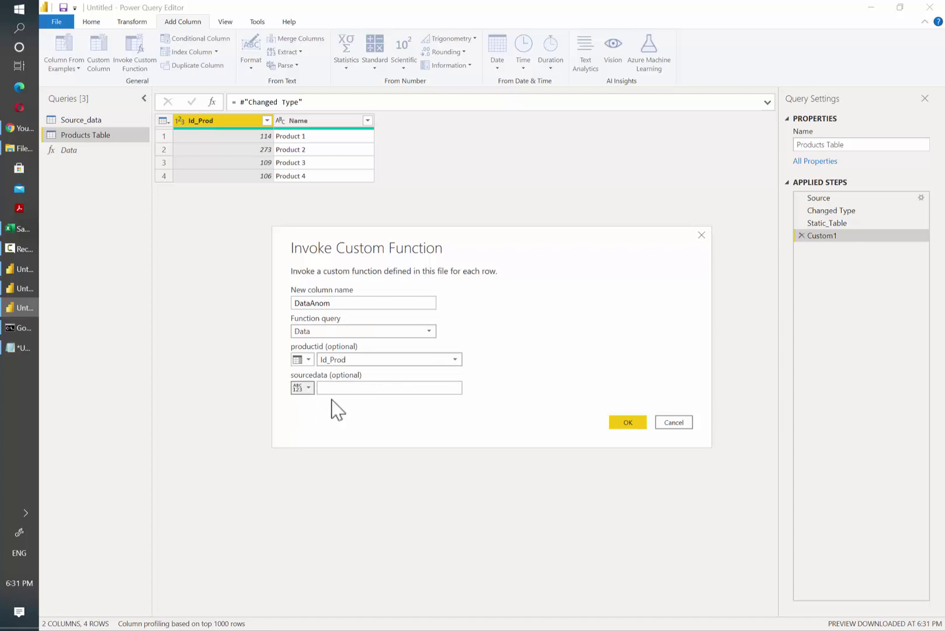
left_click(378, 388)
type("123")
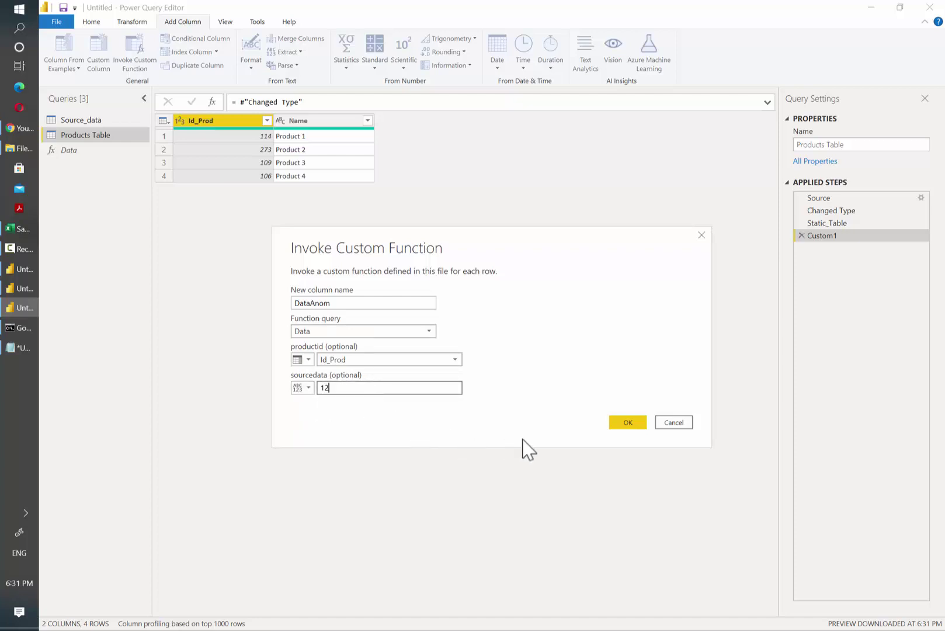
left_click(634, 425)
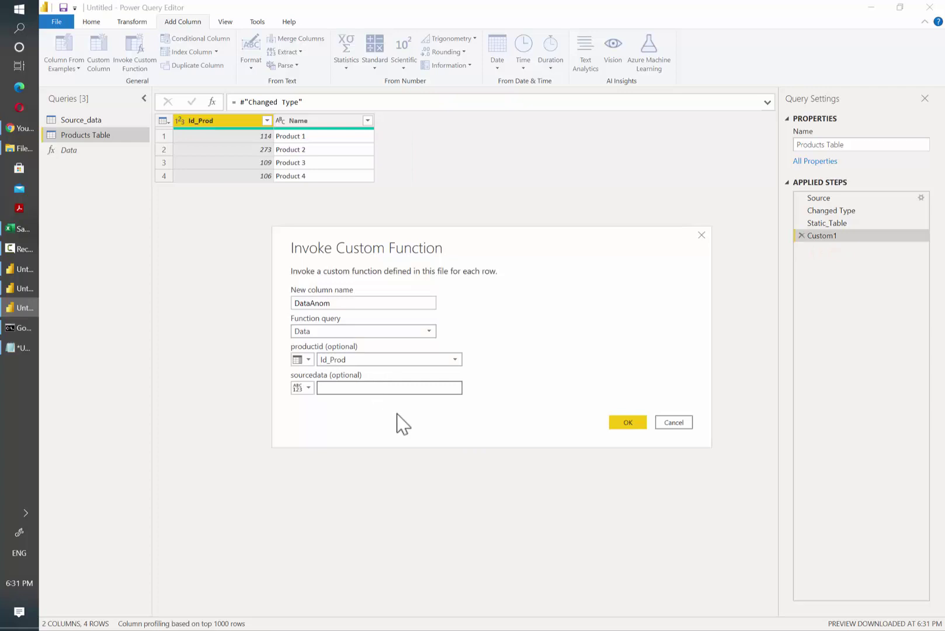
type("123")
left_click(633, 423)
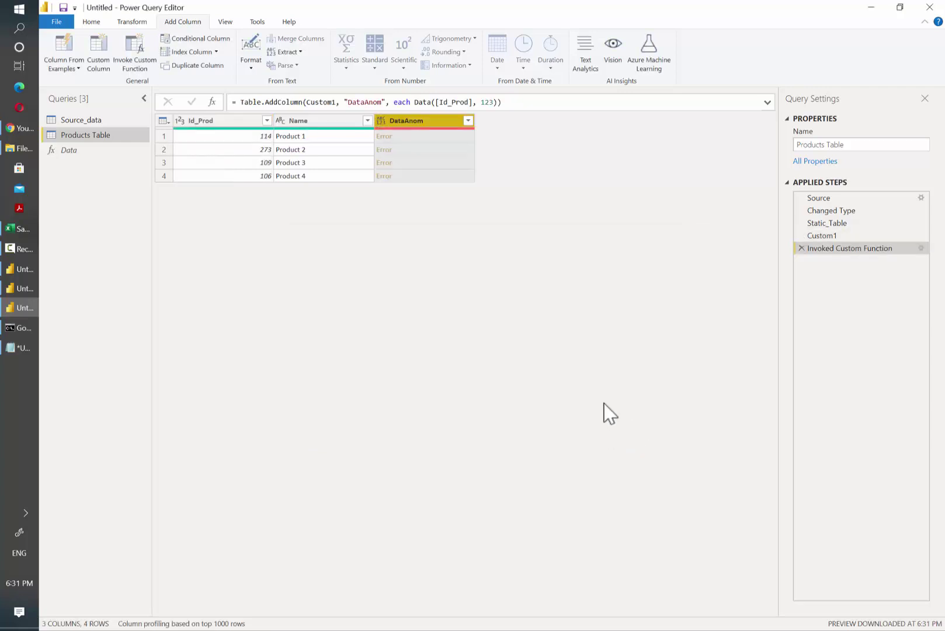
Step: Replace the placeholder 123 in the DataAnom column formula with Static_Table as the function's second argument
left_click(482, 102)
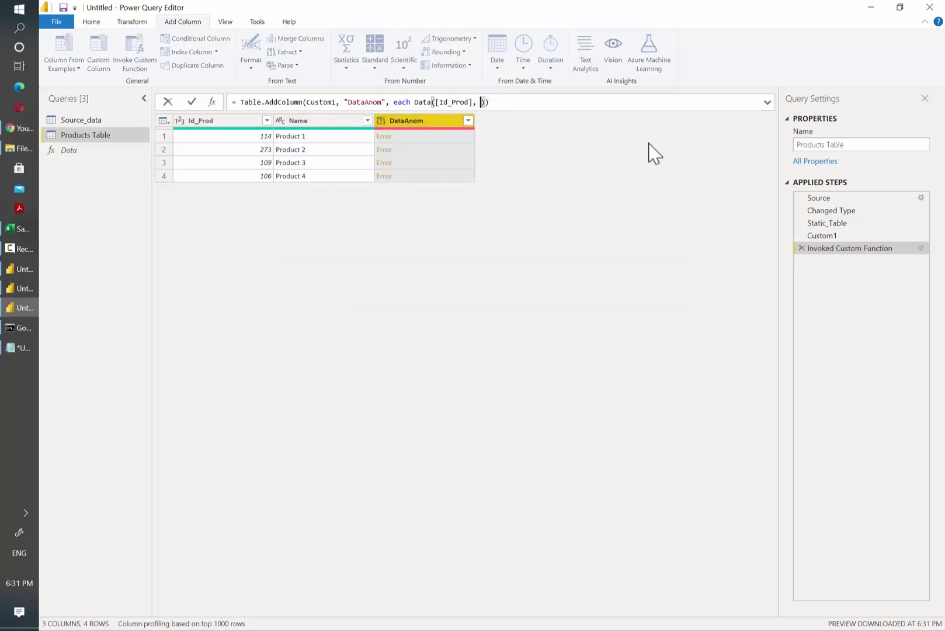
type("#ta")
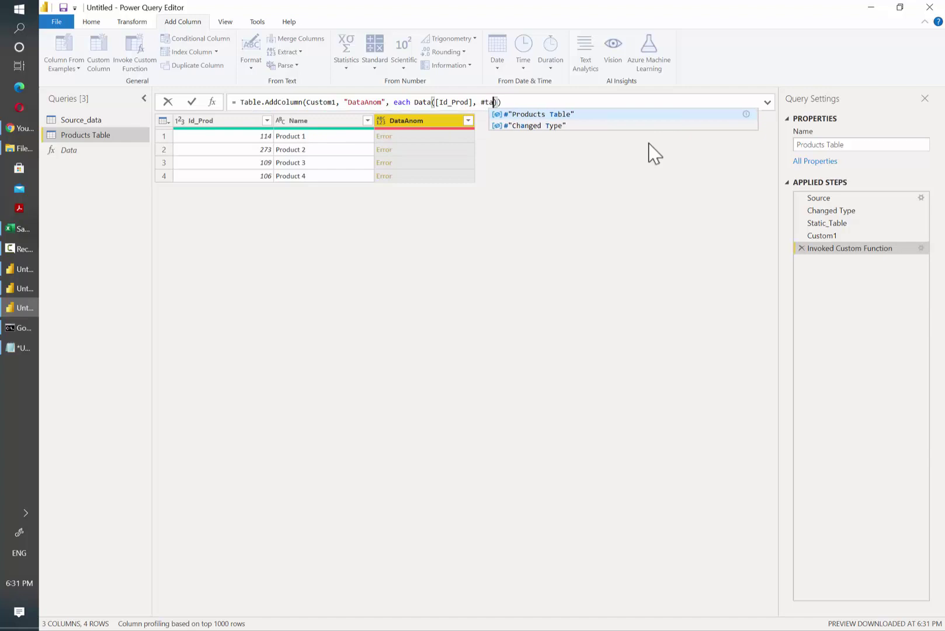
key("BackSpace")
key("BackSpace")
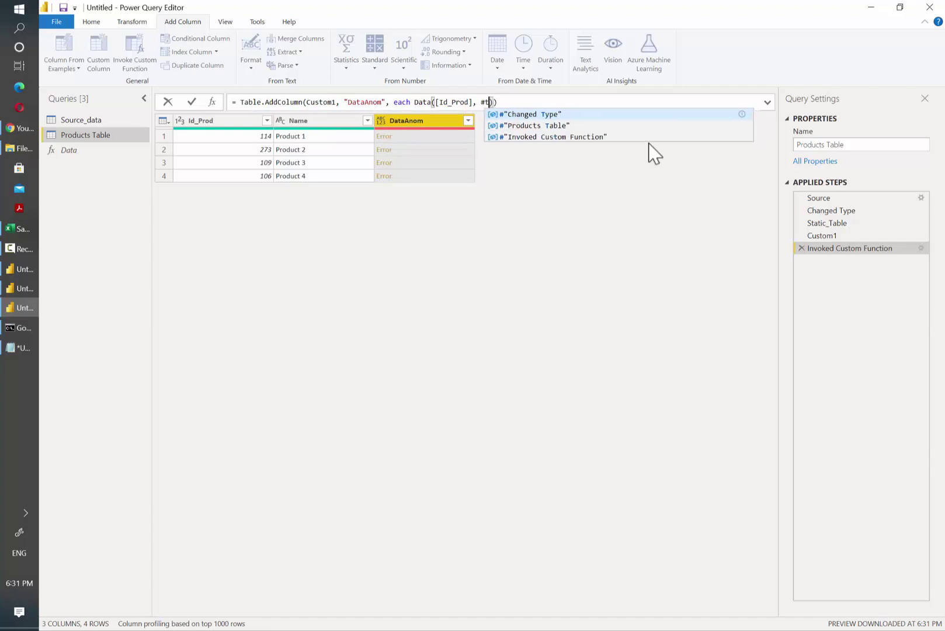
type("sta")
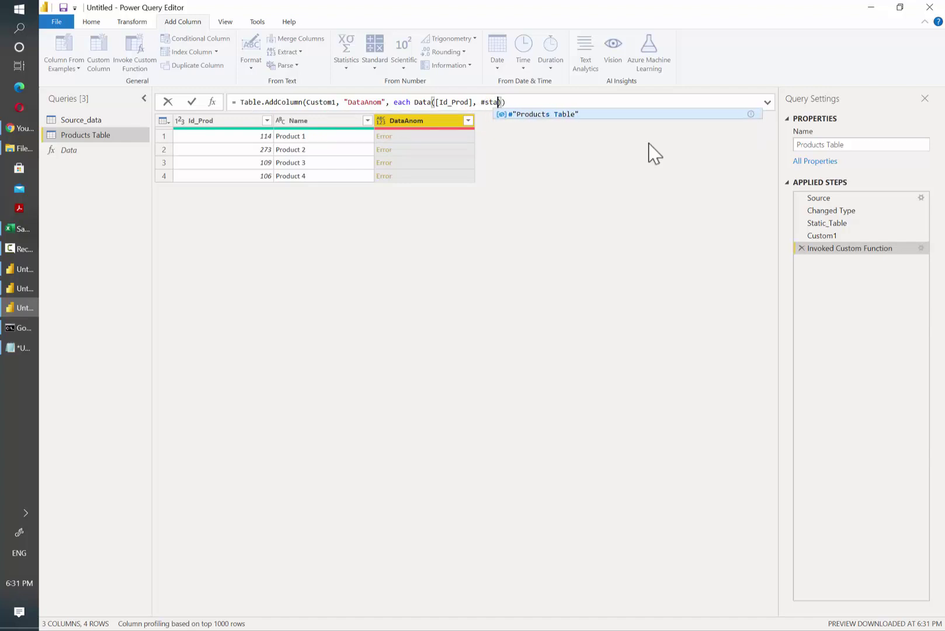
key("BackSpace")
key("BackSpace")
key("BackSpace")
key("BackSpace")
type("sta")
key("Tab")
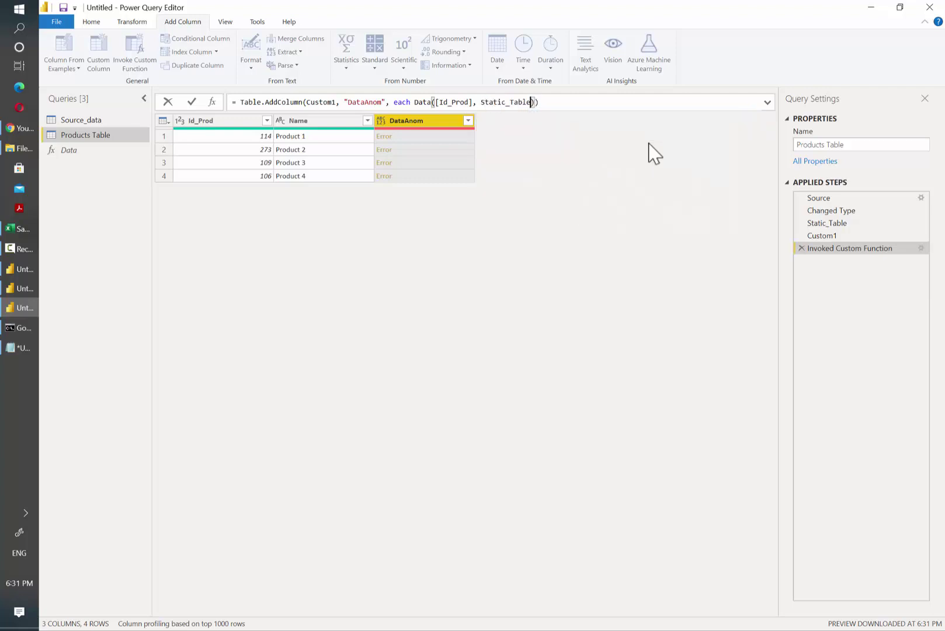
key("Return")
Step: Preview the nested DataAnom tables for Product 1, Product 2 and Product 3 in an enlarged preview area
left_click(424, 137)
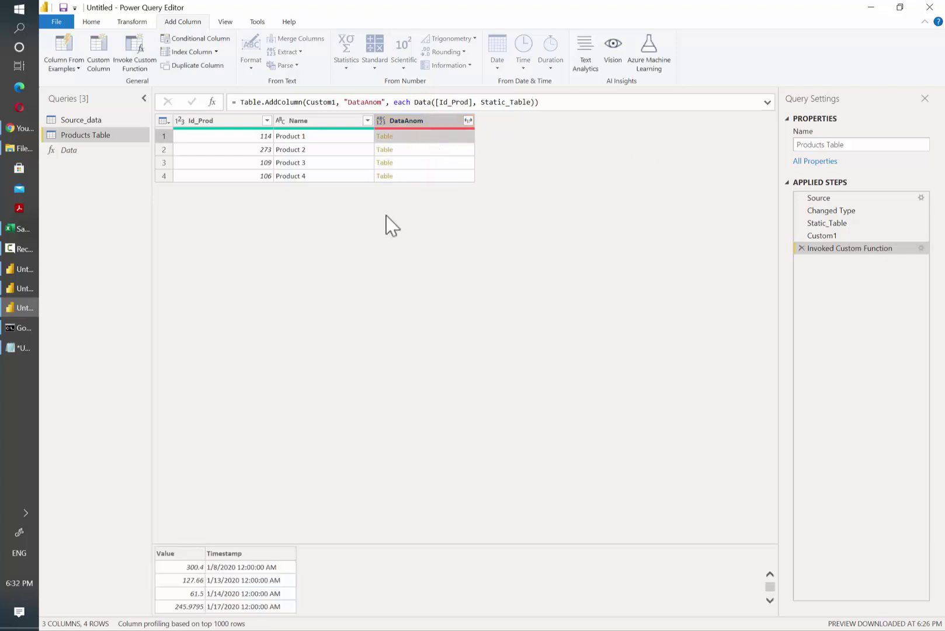
left_click_drag(259, 545, 266, 217)
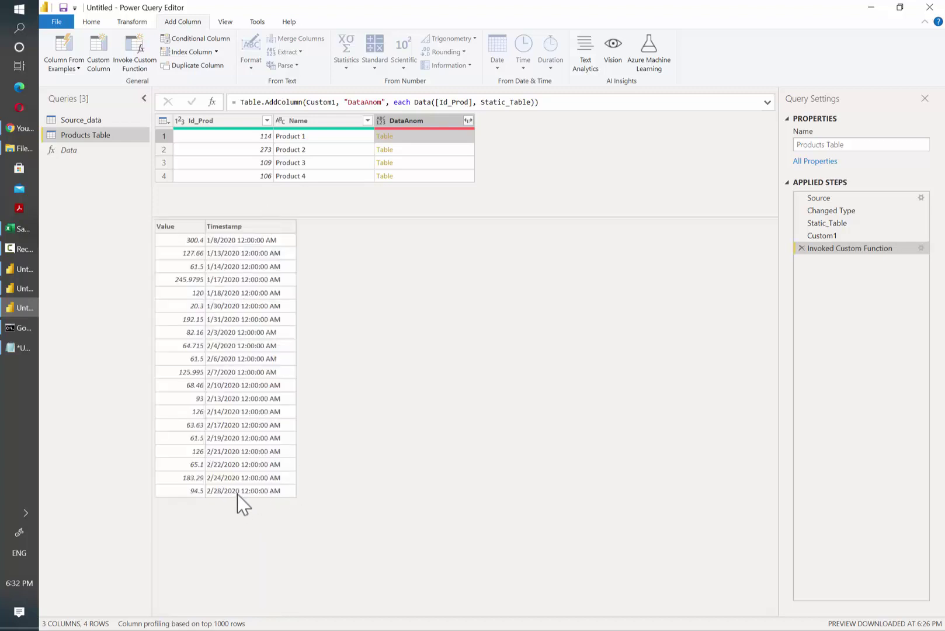
left_click(432, 150)
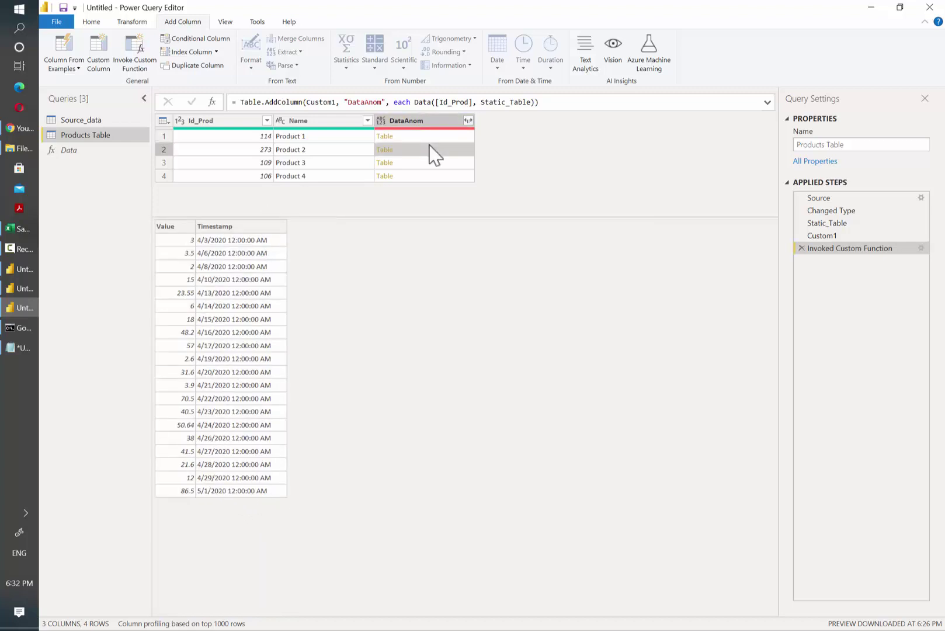
left_click(426, 163)
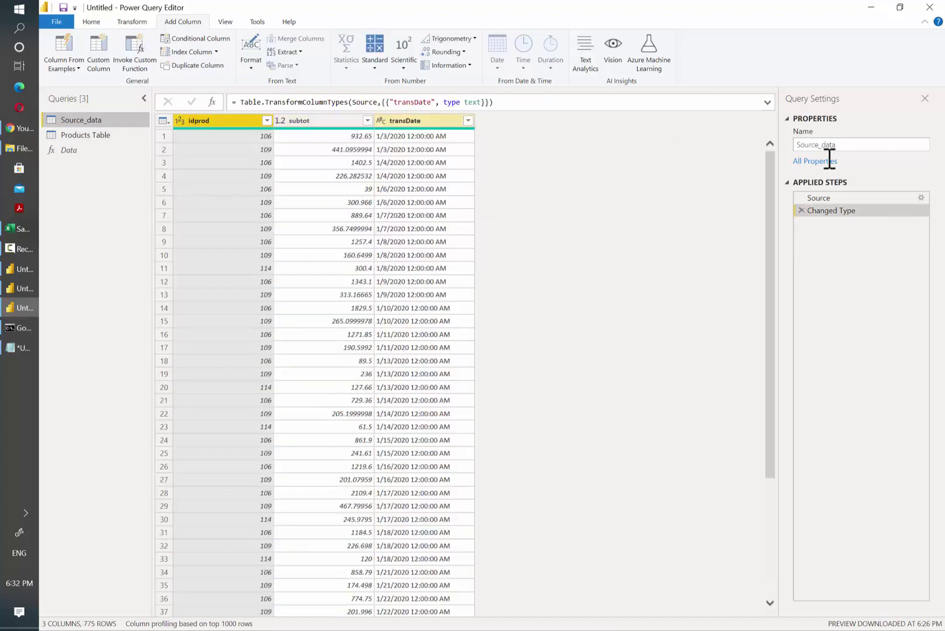
Step: Insert an ascending sort on transDate directly after the Source step of the Source_data query
left_click(818, 197)
left_click(468, 120)
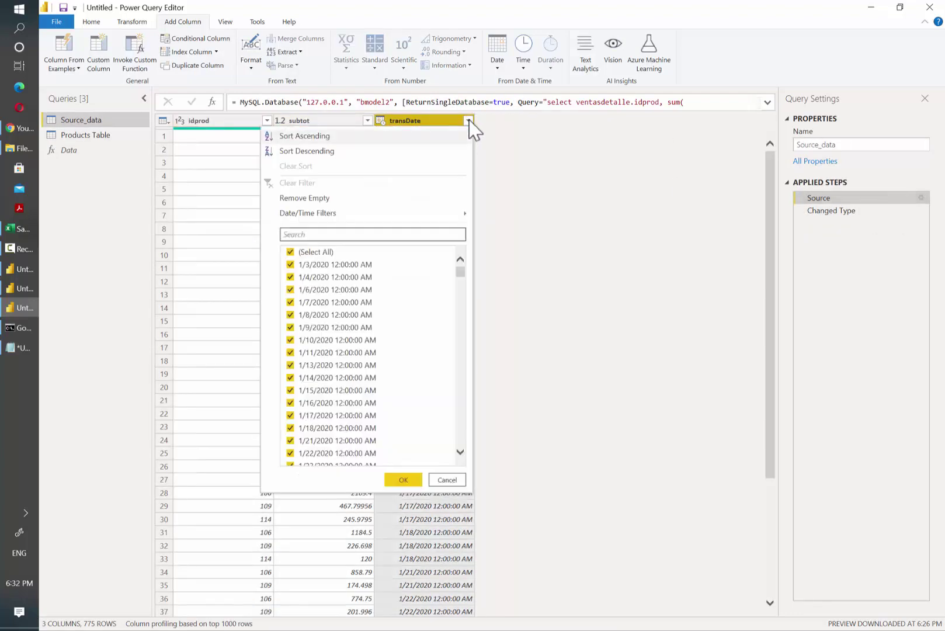
left_click(332, 136)
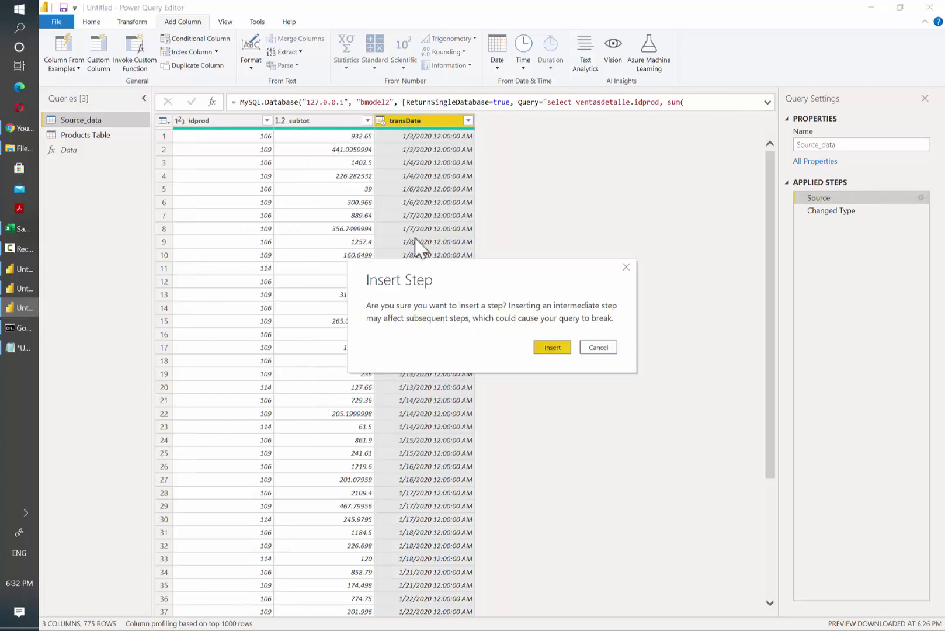
left_click(552, 348)
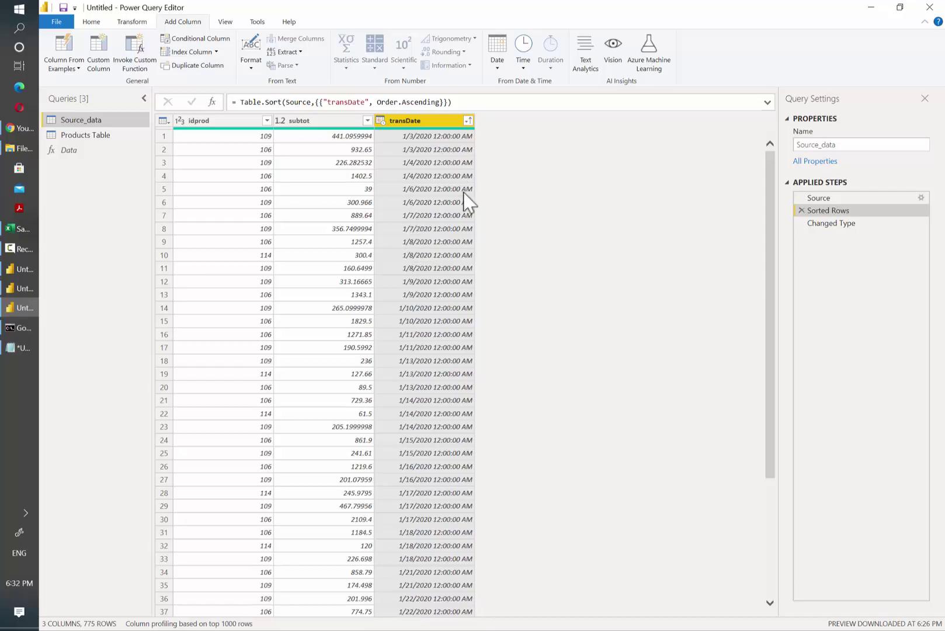
Step: Switch to the browser and copy the M function code from the Microsoft Anomaly Detector Power BI tutorial
key("alt+Tab")
left_click(738, 86)
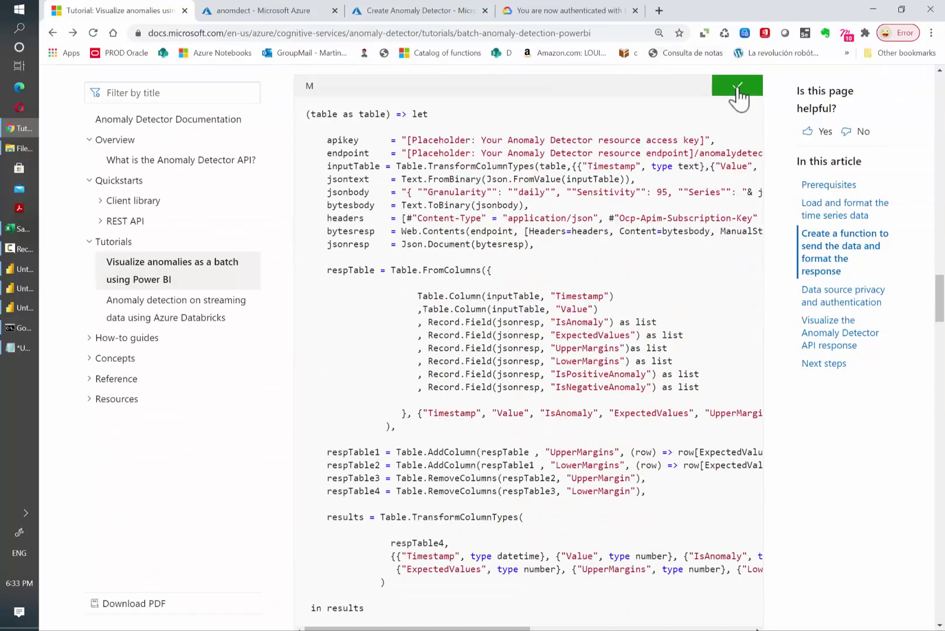
Step: Switch to Power Query Editor, create a blank query and replace its M code with the copied anomaly detection function
key("alt+Tab")
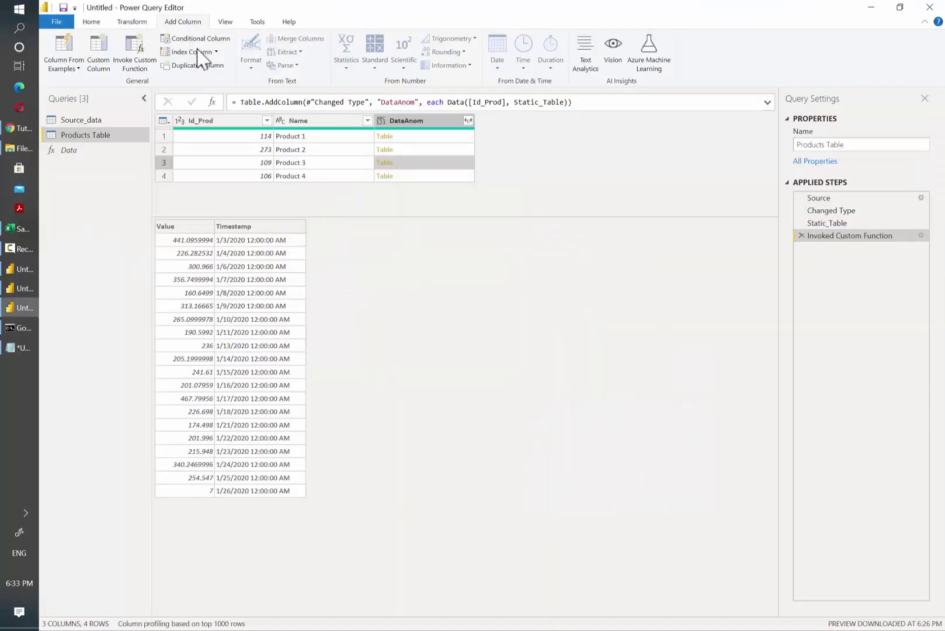
left_click(98, 24)
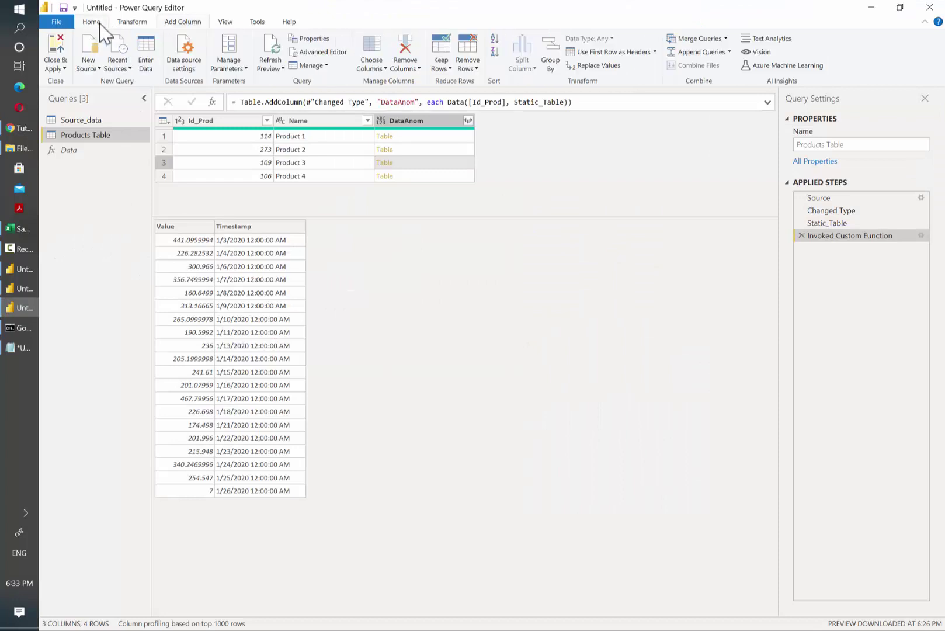
left_click(88, 64)
left_click(93, 278)
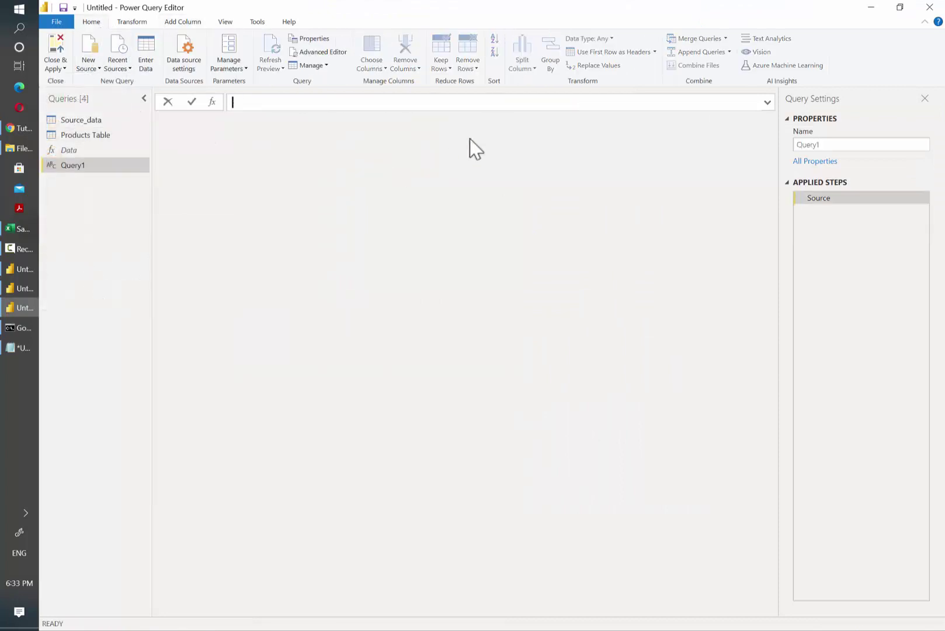
left_click(319, 53)
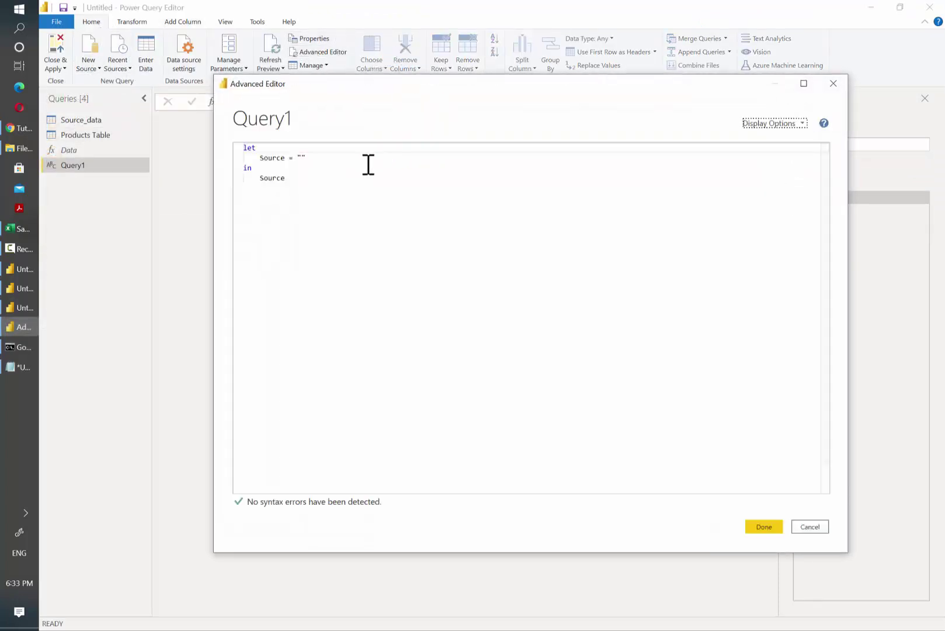
key("ctrl+a")
key("ctrl+v")
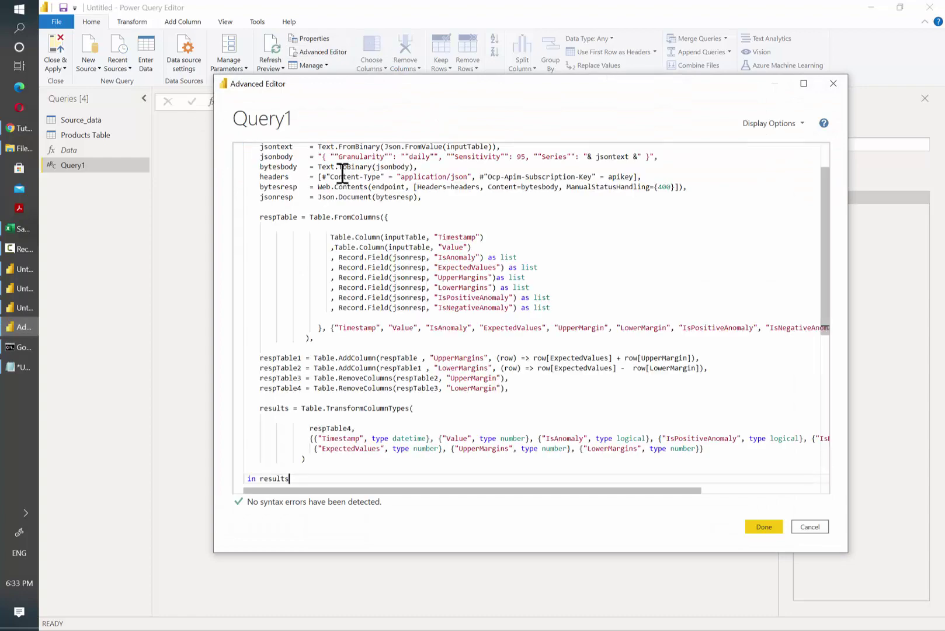
Step: Copy the Anomaly Detector access key from the Azure portal and paste it over the apikey placeholder in the function code
scroll(633, 338, "up", 5)
left_click(13, 131)
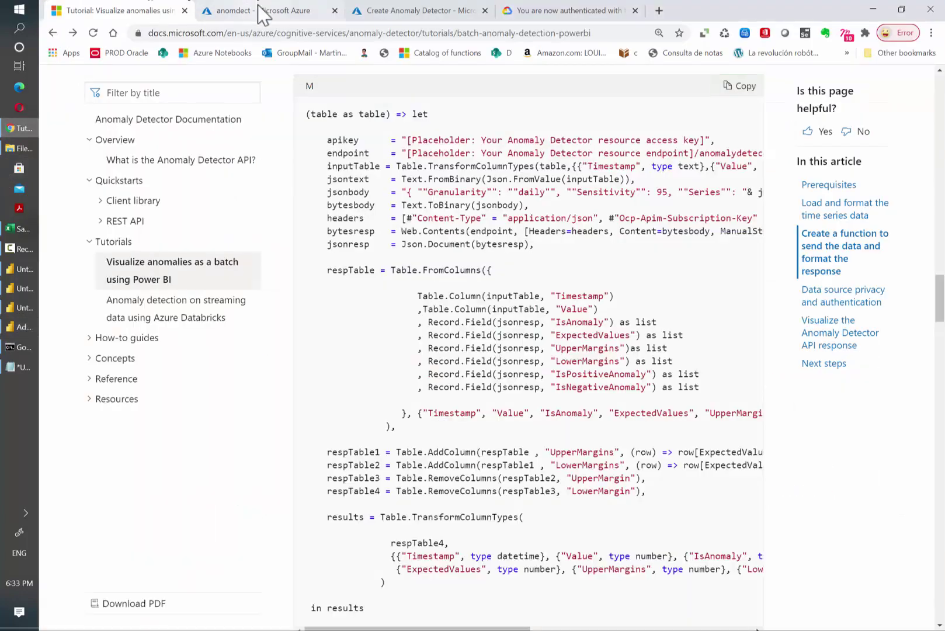
left_click(316, 10)
left_click(658, 297)
key("alt+Tab")
left_click_drag(321, 168, 558, 165)
key("ctrl+v")
Step: Copy the anomdect resource endpoint from the Azure portal and paste it over the endpoint placeholder, keeping the anomalydetector path
key("alt+Tab")
key("Tab")
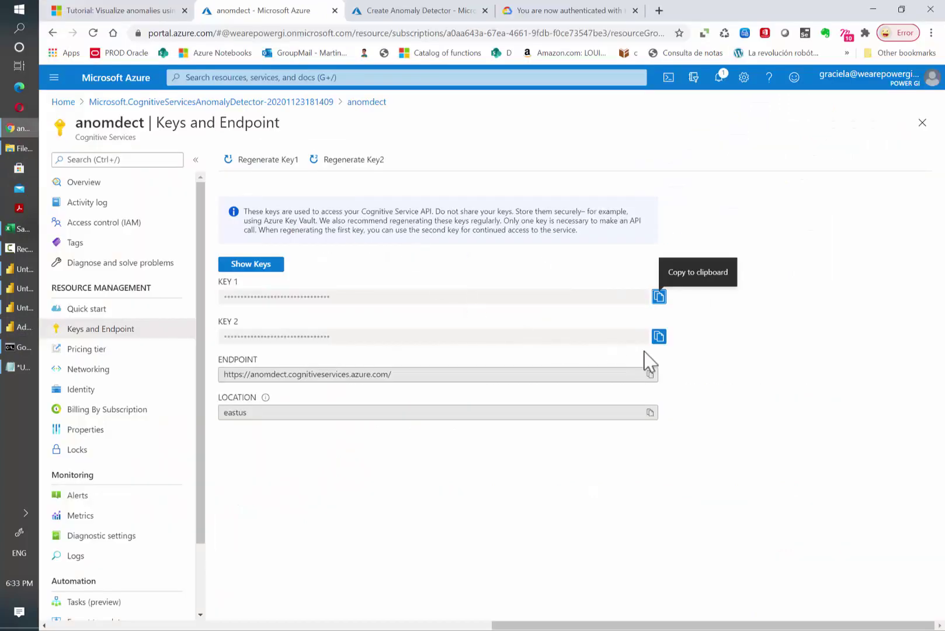
left_click(650, 372)
key("alt+Tab")
left_click_drag(322, 178, 545, 179)
key("ctrl+v")
Step: Accept the edited function code and rename the new query FxAnom
double_click(420, 208)
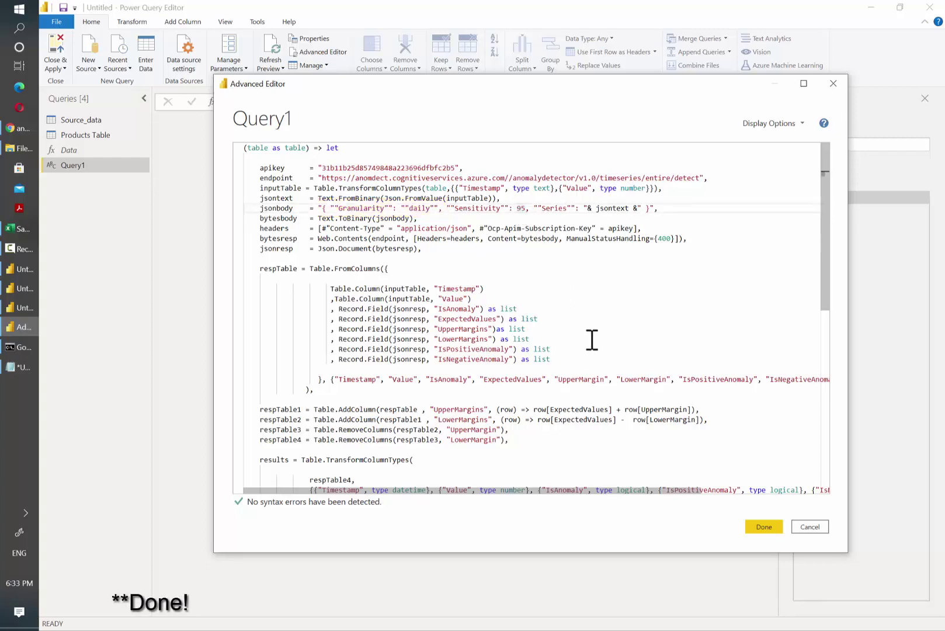
scroll(591, 338, "down", 5)
left_click(764, 527)
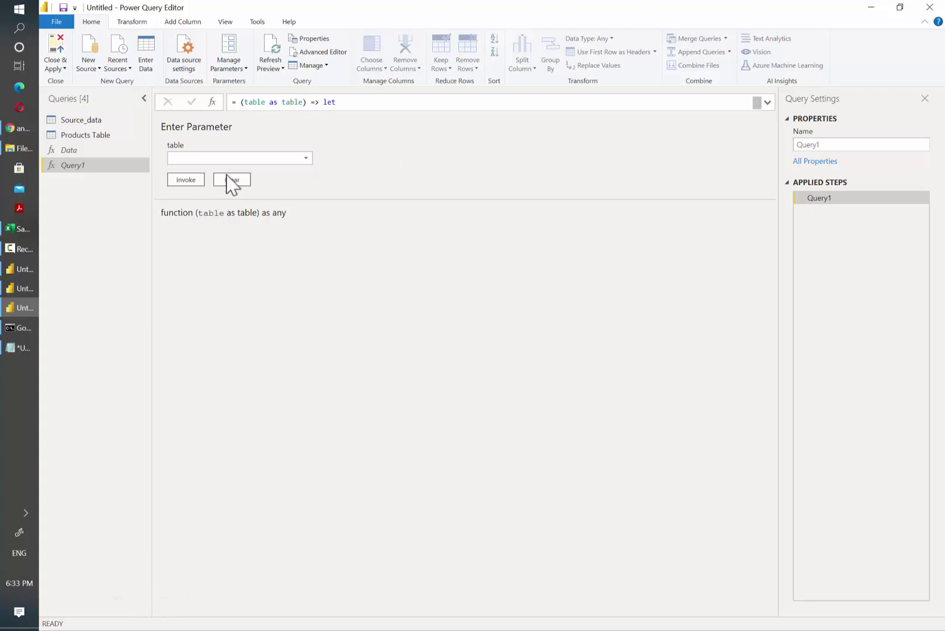
double_click(829, 144)
key("Return")
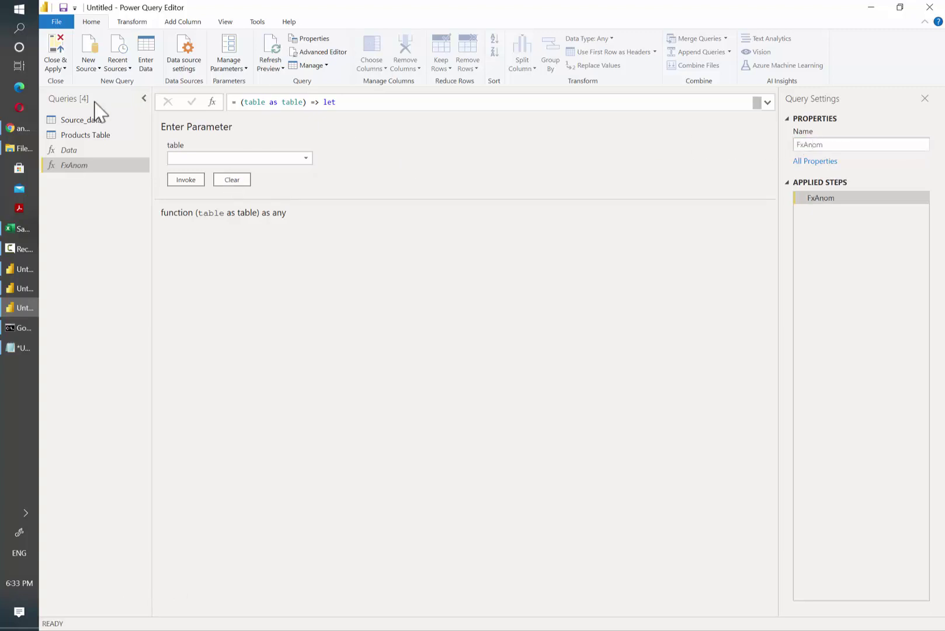
Step: Wrap Data([Id_Prod], Static_Table) in FxAnom( ) within the DataAnom column formula of the Products Table query
left_click(263, 159)
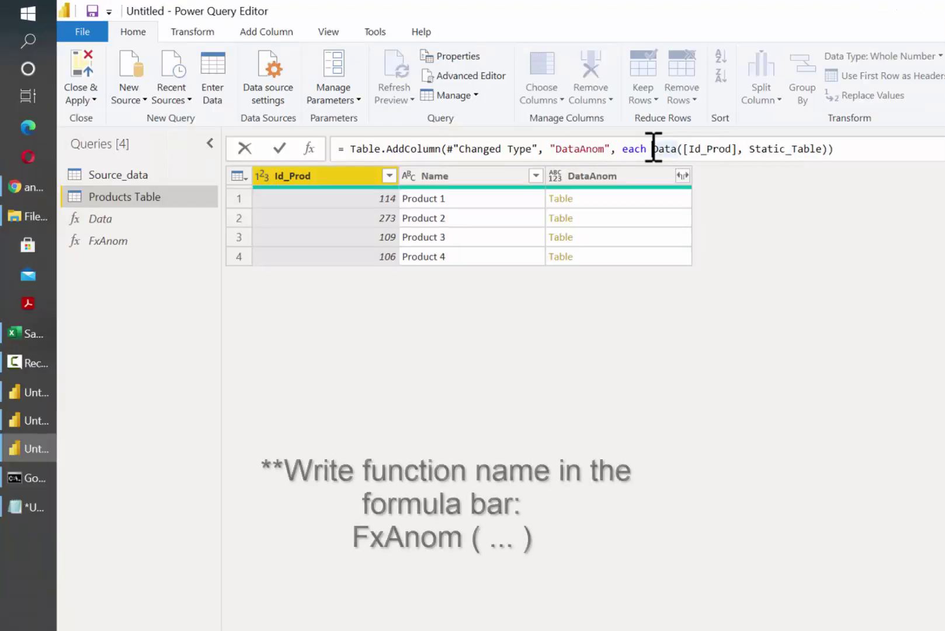
left_click(653, 149)
type("Fx")
type("An")
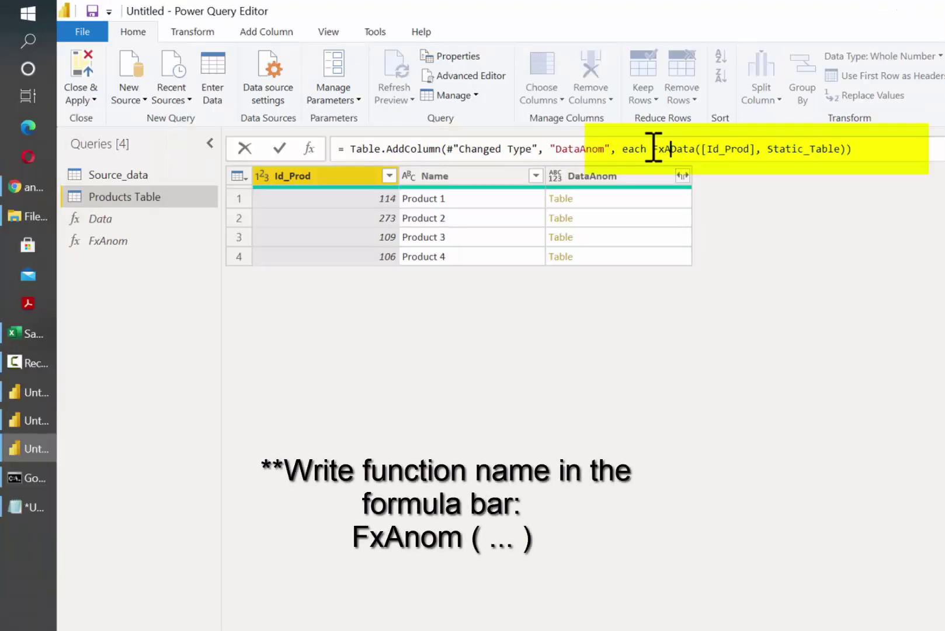
type("om&")
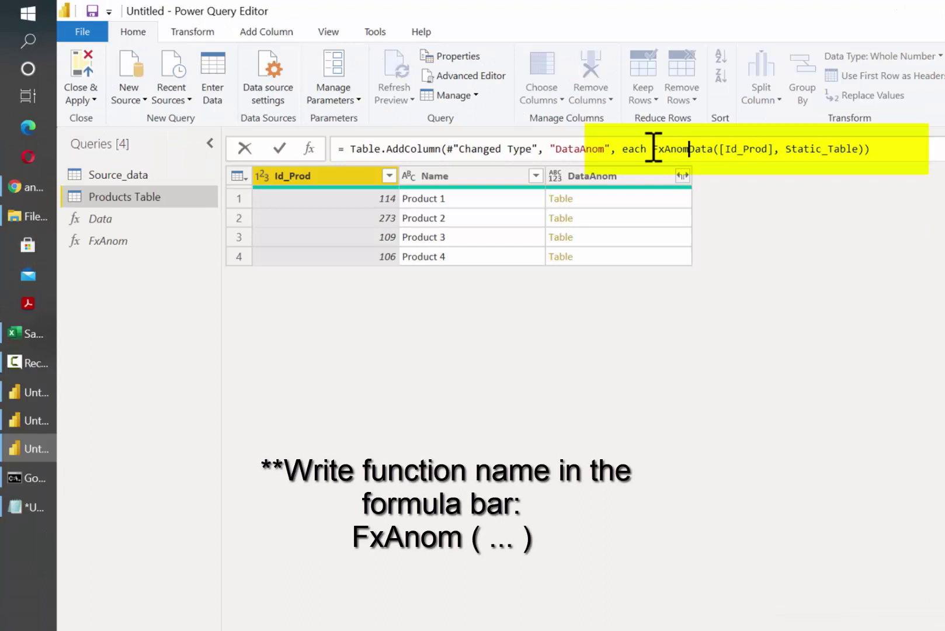
key("BackSpace")
type("(")
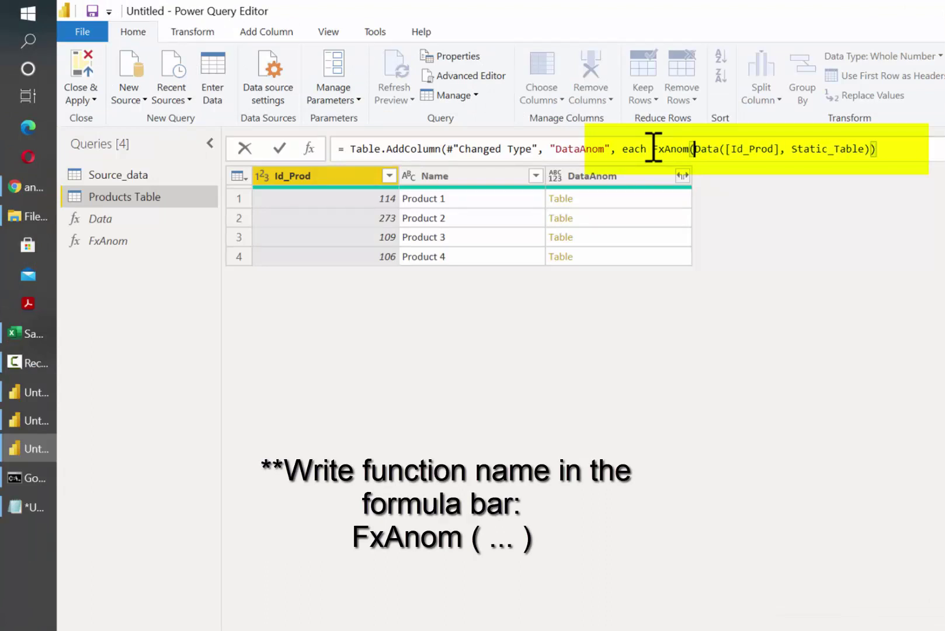
left_click(892, 149)
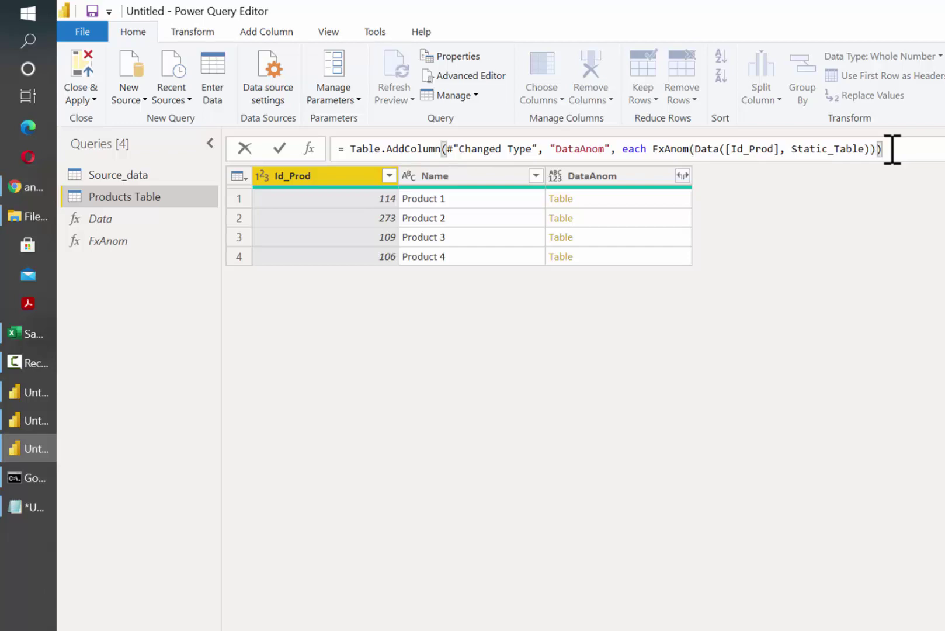
key("Return")
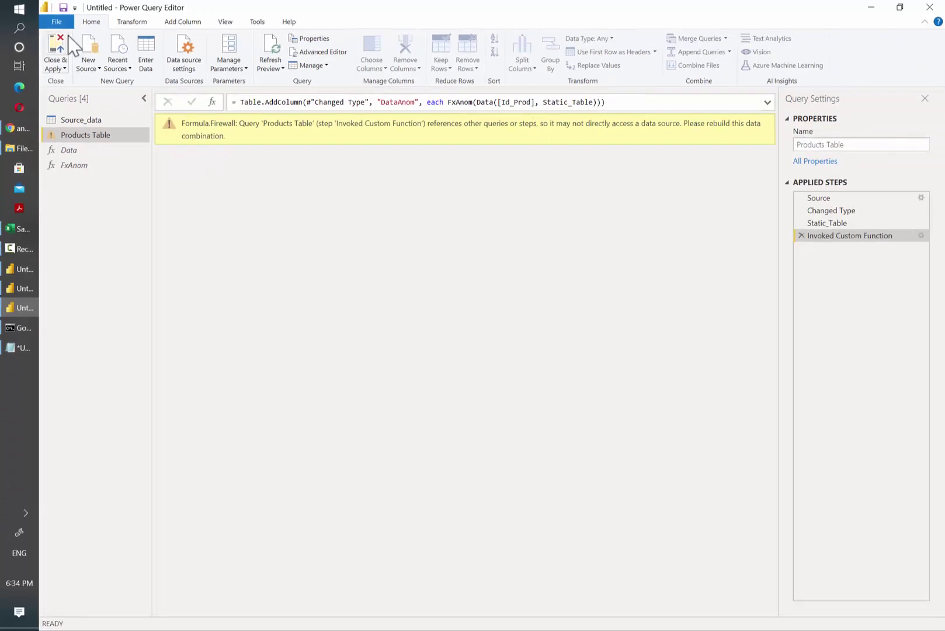
Step: Set the current file to ignore the Privacy Levels and refresh the Products Table preview
left_click(56, 21)
mouse_move(125, 172)
left_click(175, 56)
scroll(367, 257, "down", 2)
left_click(333, 402)
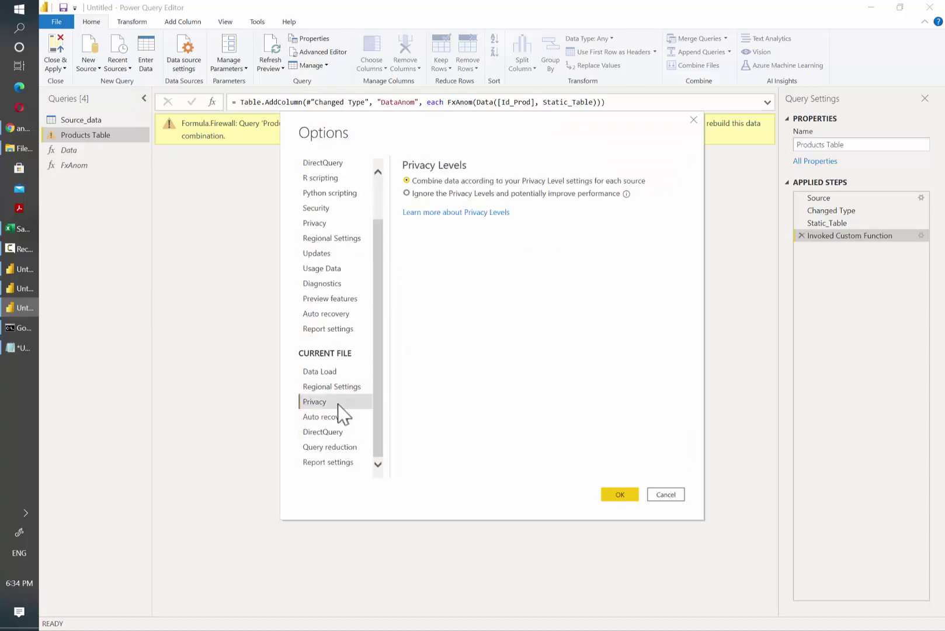
left_click(620, 494)
left_click(272, 56)
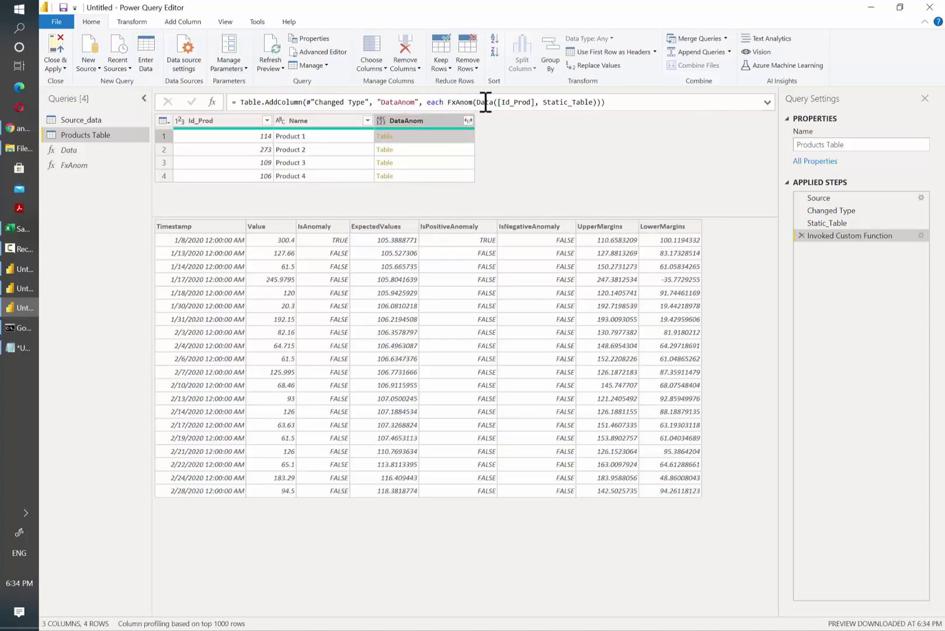
Step: Preview the nested DataAnom anomaly results for each of the four products, ending with Product 1
left_click(462, 153)
left_click(462, 162)
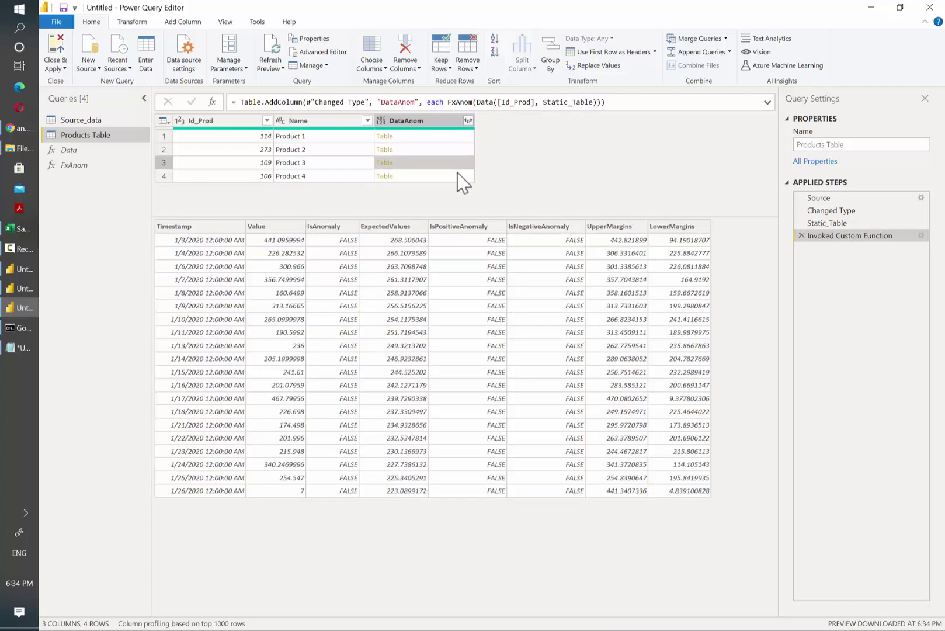
left_click(459, 176)
left_click(454, 136)
Step: Expand the DataAnom column into all its fields without using the original column name as prefix
left_click(468, 121)
left_click(316, 302)
left_click(396, 345)
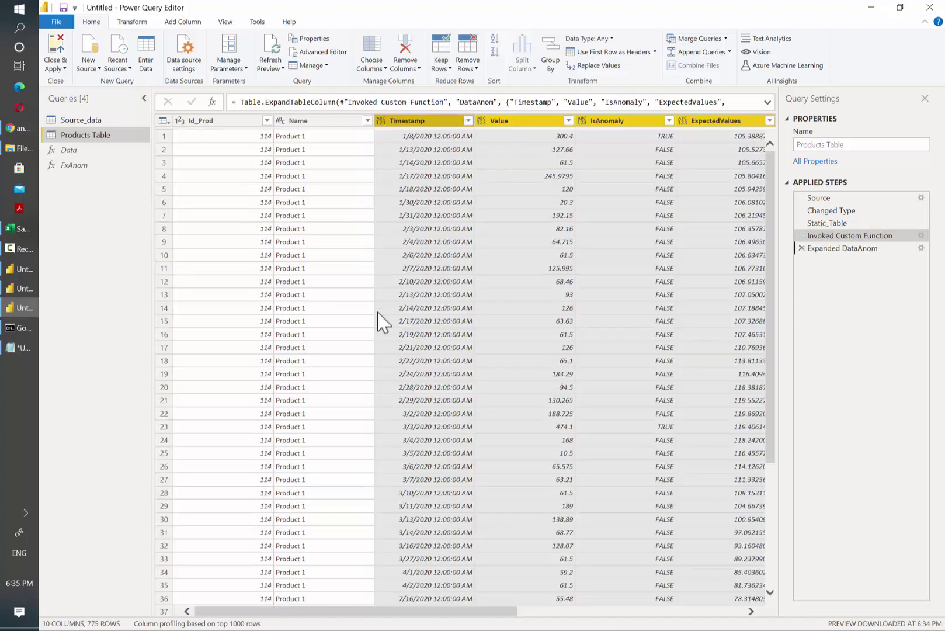
Step: Check an IsAnomaly TRUE row and set the data types of the expanded anomaly result columns
scroll(632, 496, "down", 20)
left_click(660, 475)
left_click_drag(509, 217, 580, 512)
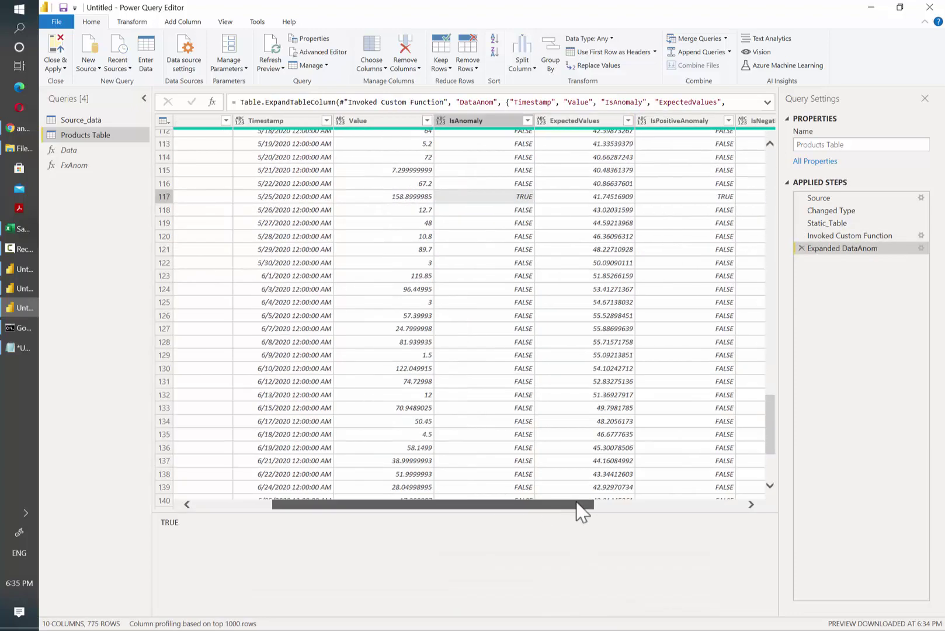
left_click(342, 120)
left_click(316, 121)
left_click(358, 135)
left_click(214, 121)
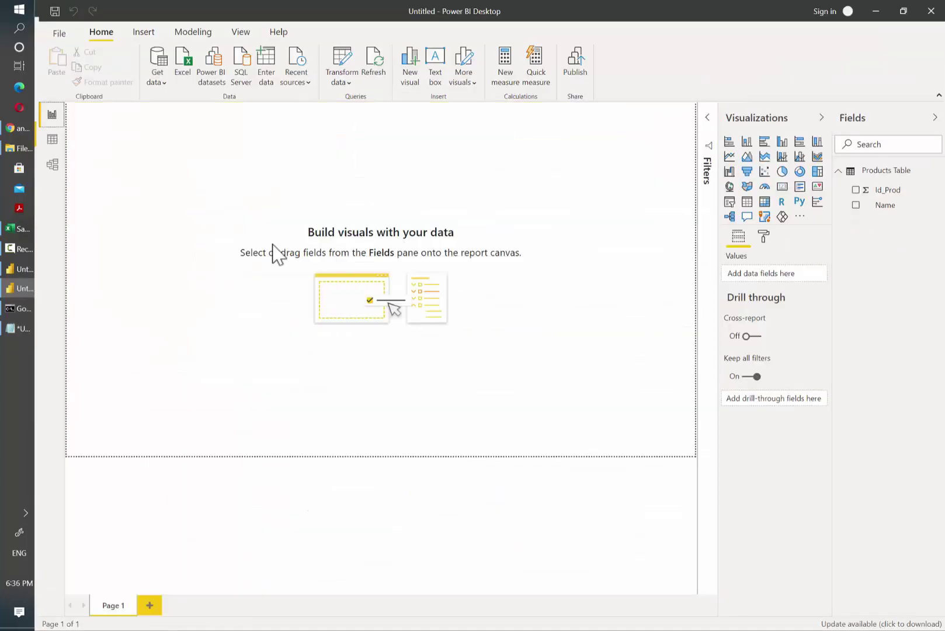
Step: Review the loaded Products Table data and add Value, UpperMargins and LowerMargins as values of the report's Timestamp line chart
left_click(56, 138)
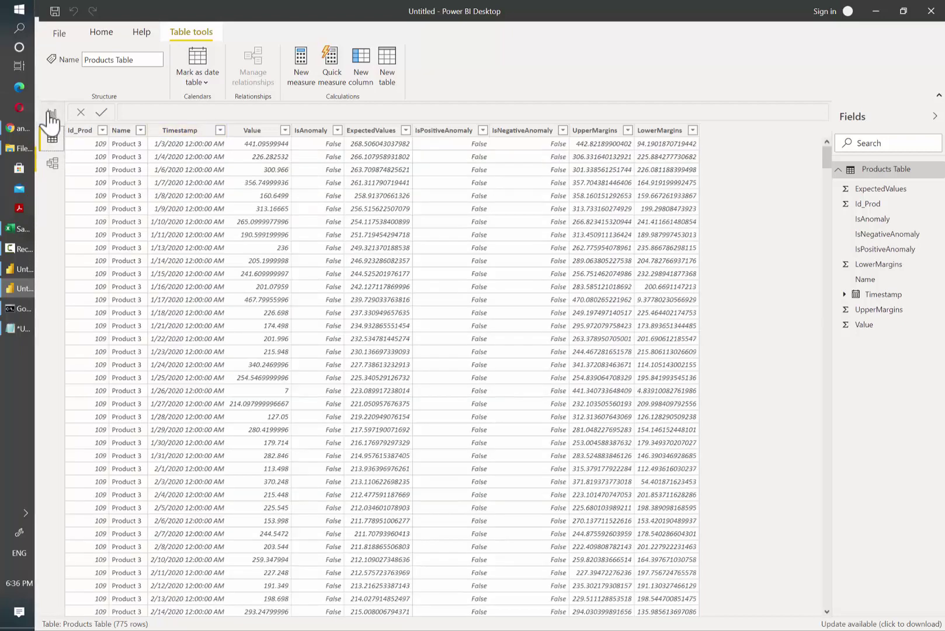
left_click(52, 112)
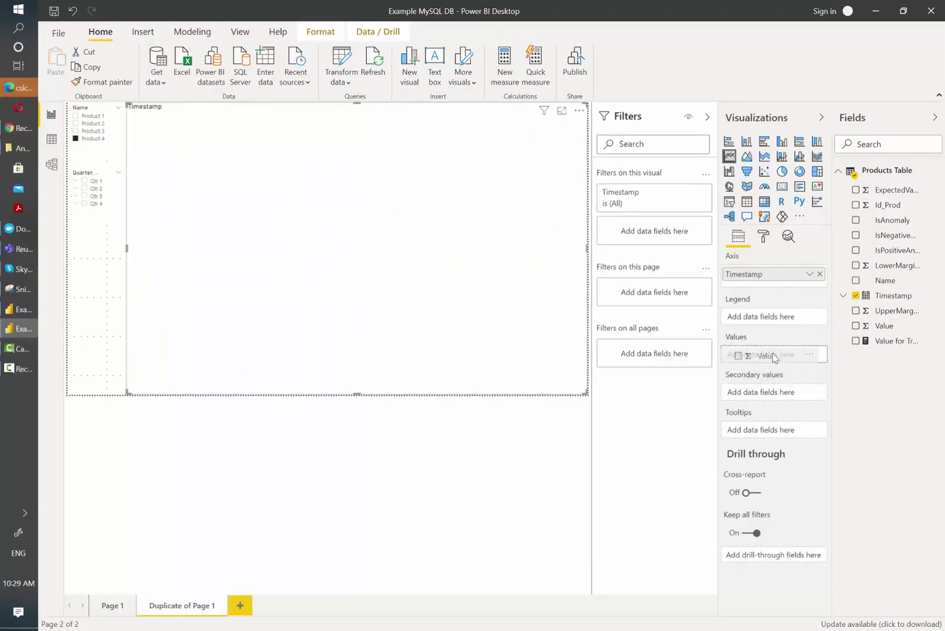
left_click_drag(774, 358, 774, 358)
left_click_drag(897, 311, 774, 357)
left_click_drag(896, 266, 774, 358)
Step: Color the chart's LowerMargins and UpperMargins lines light grey and filter the report to Qtr 1
left_click(764, 236)
left_click(753, 395)
left_click(748, 517)
left_click(760, 437)
left_click(738, 236)
left_click(84, 181)
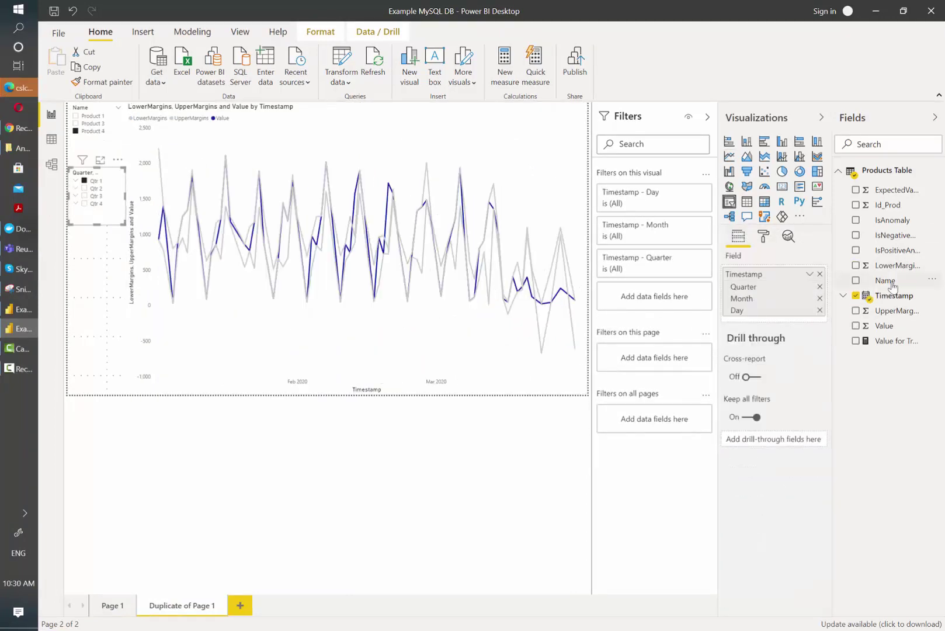
Step: Create a Filtered value quick measure with Sum of Value as base value and IsAnomaly filtered to True
left_click(535, 64)
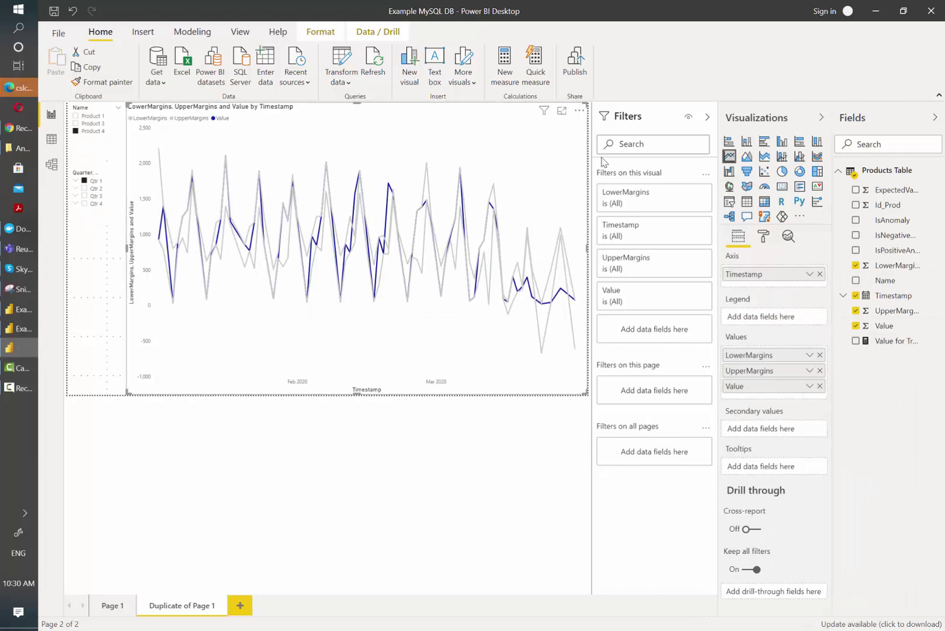
left_click(385, 158)
scroll(380, 263, "down", 1)
left_click(338, 269)
left_click_drag(541, 228, 391, 259)
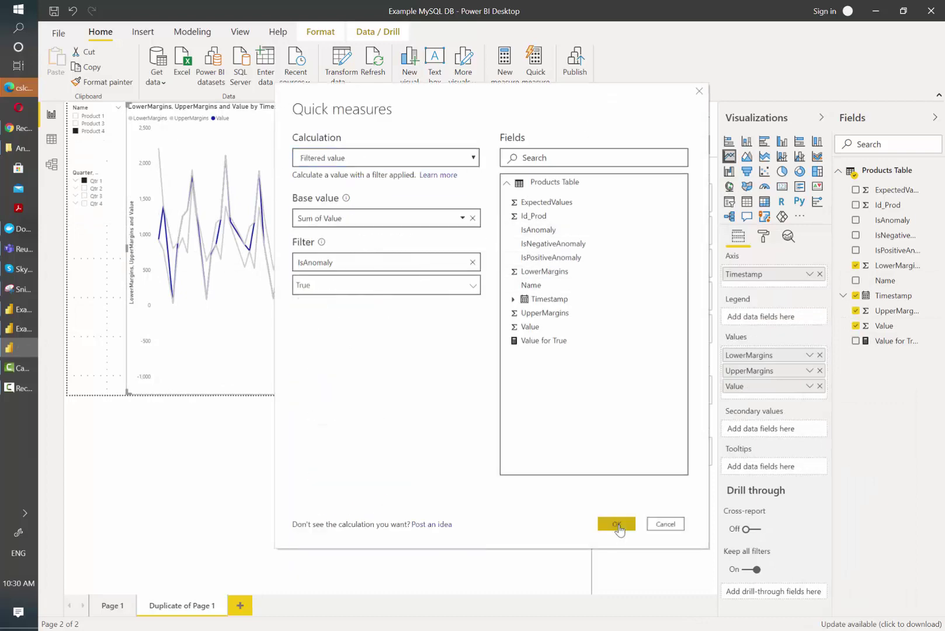
left_click(616, 523)
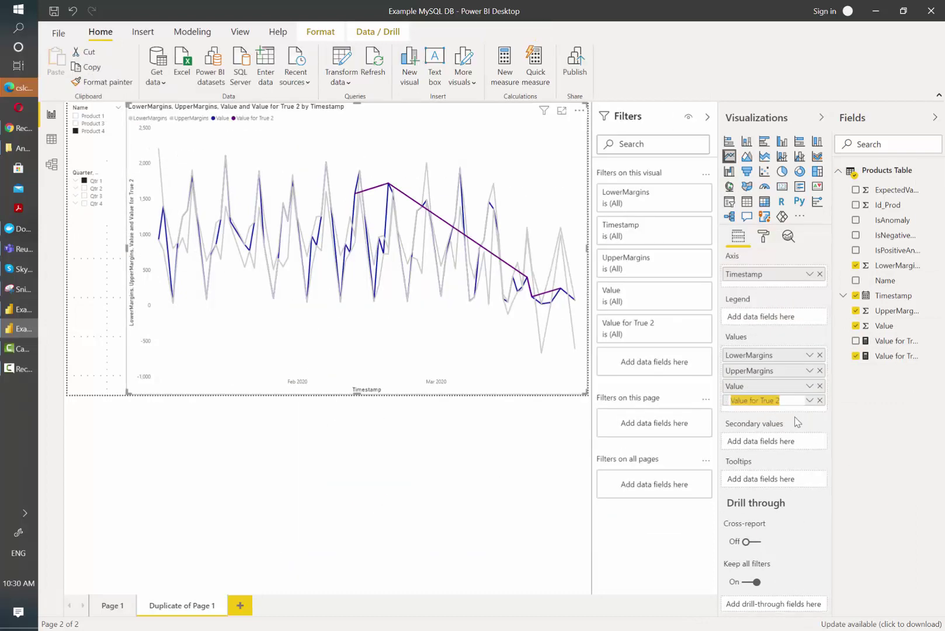
Step: Set the line chart's X axis type to Categorical
left_click(772, 364)
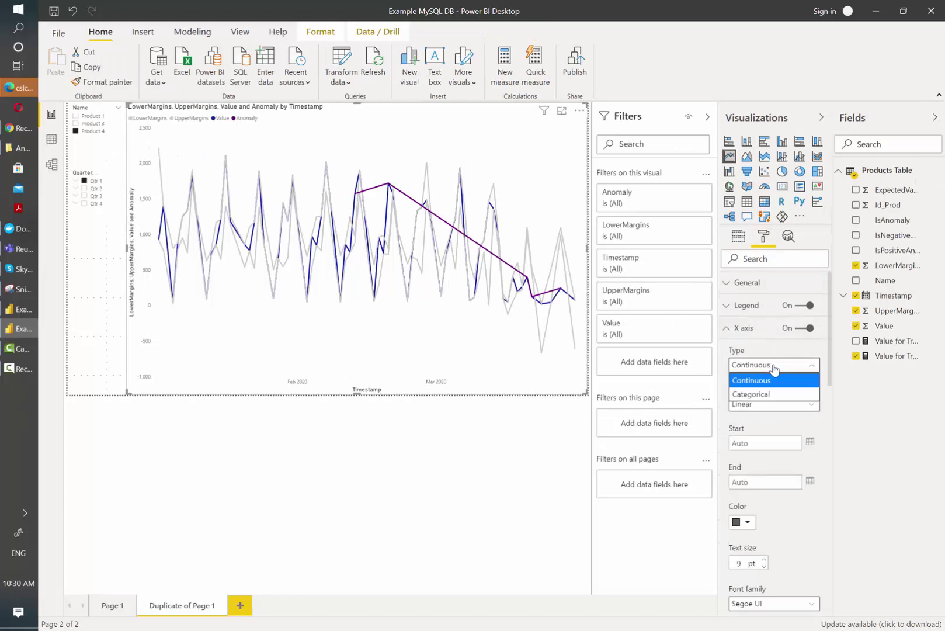
left_click(752, 393)
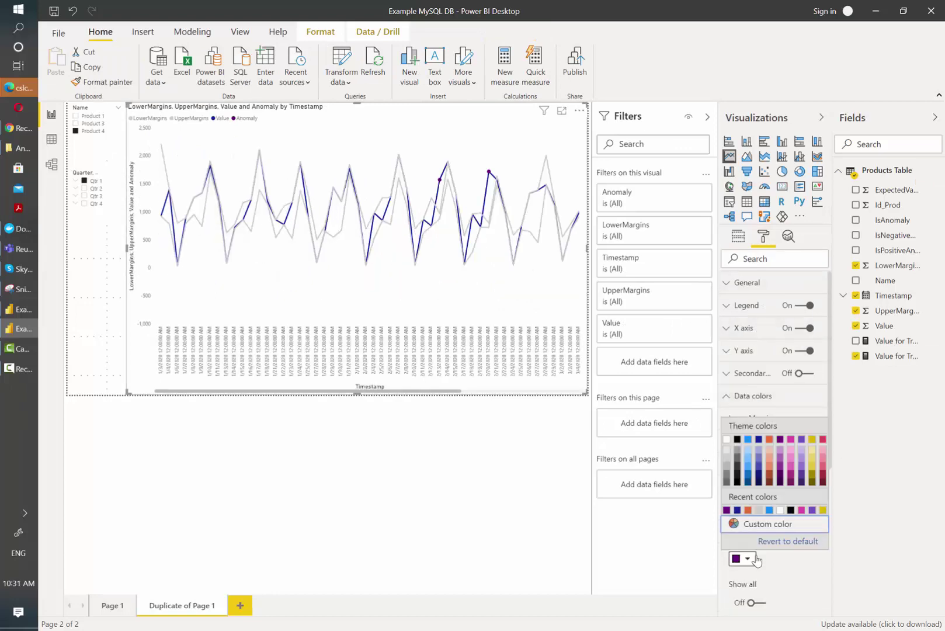